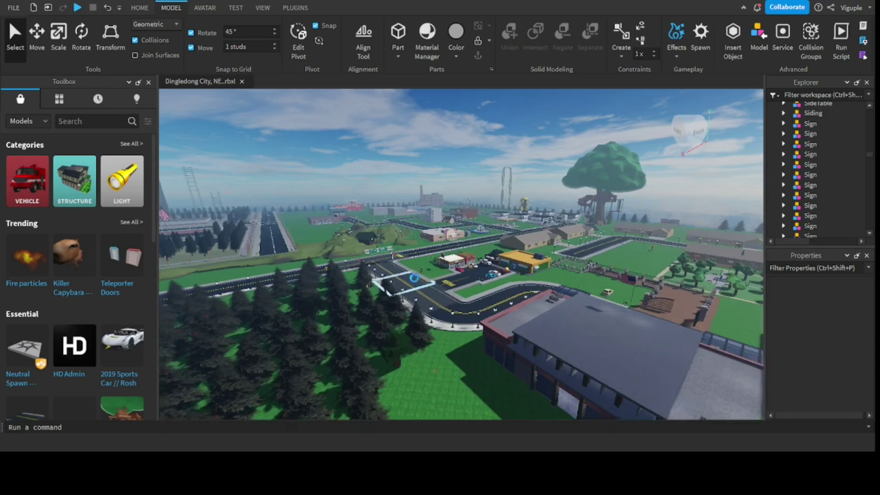
Step: Fly over the city from the forest road past the hills and look back over the whole map from above
key("w")
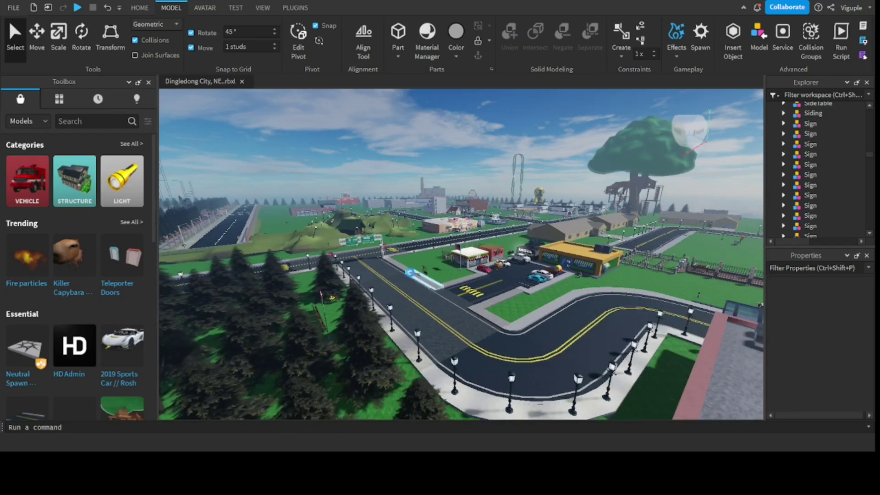
key("w")
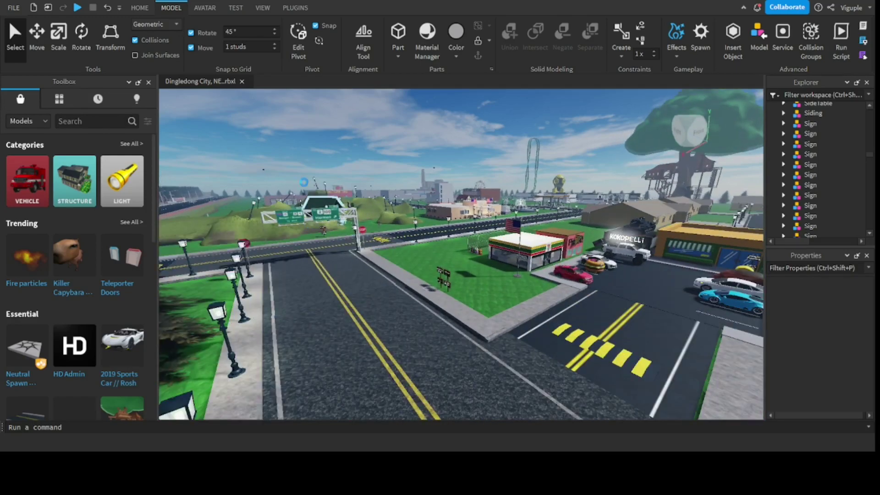
key("w")
key("w")
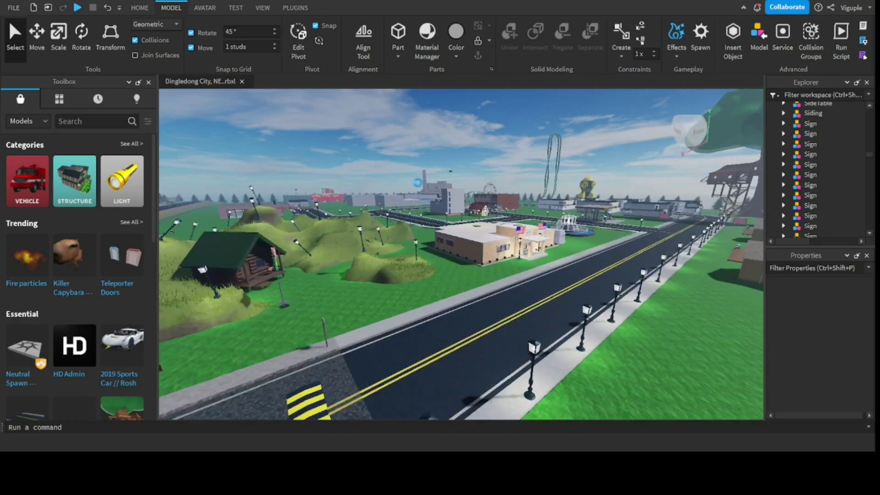
key("w")
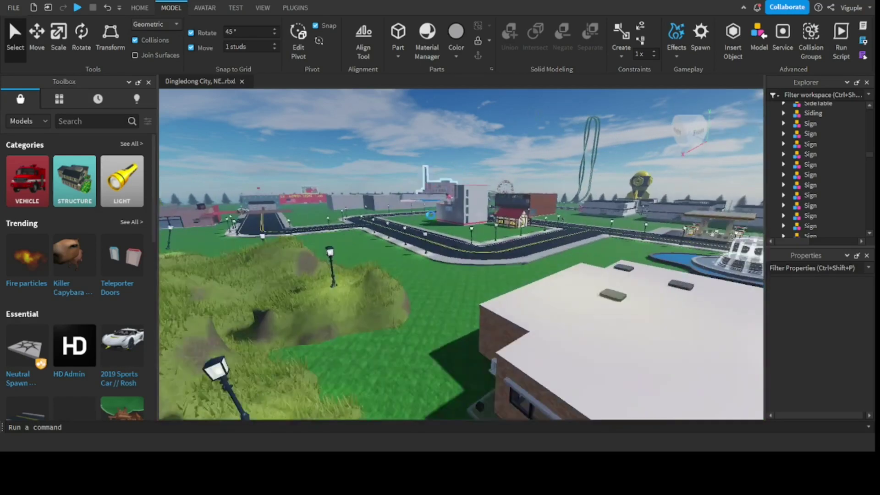
key("w")
right_click_drag(420, 193, 420, 193)
key("s")
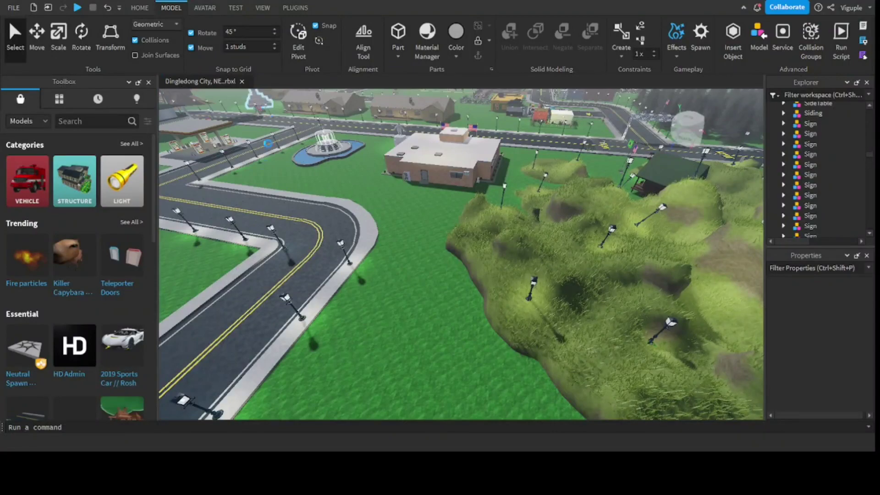
key("s")
key("s")
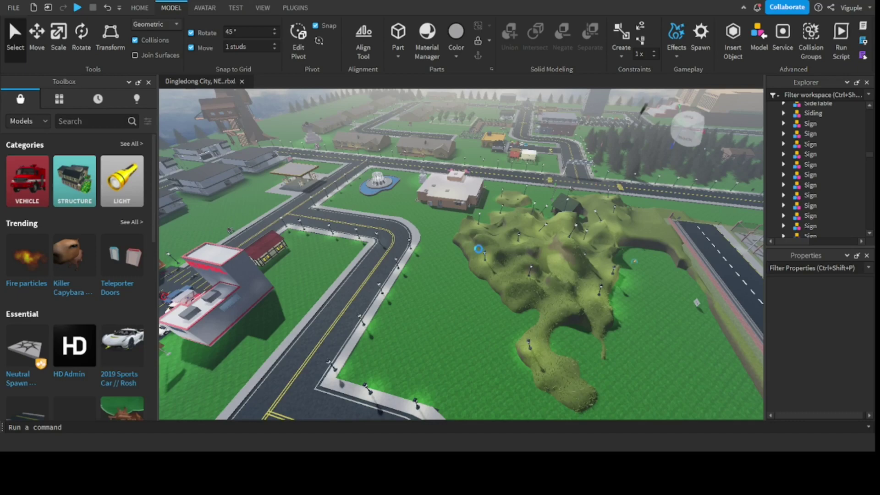
key("s")
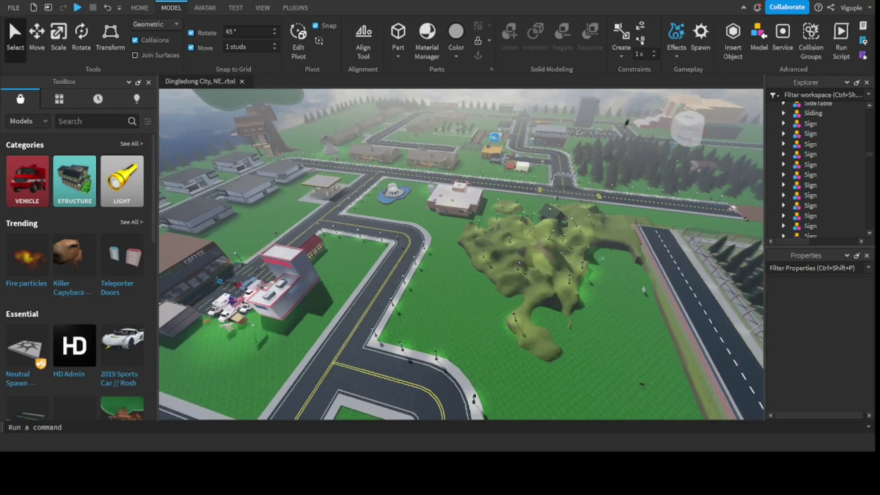
Step: Survey the city from the hilly park across the main road to the shops' parking lot and the street beyond
right_click_drag(458, 252, 458, 224)
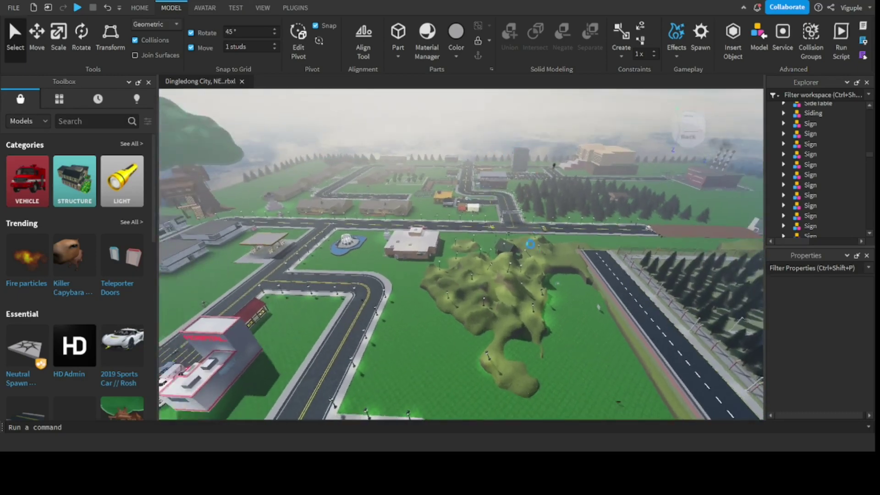
scroll(526, 202, "up", 2)
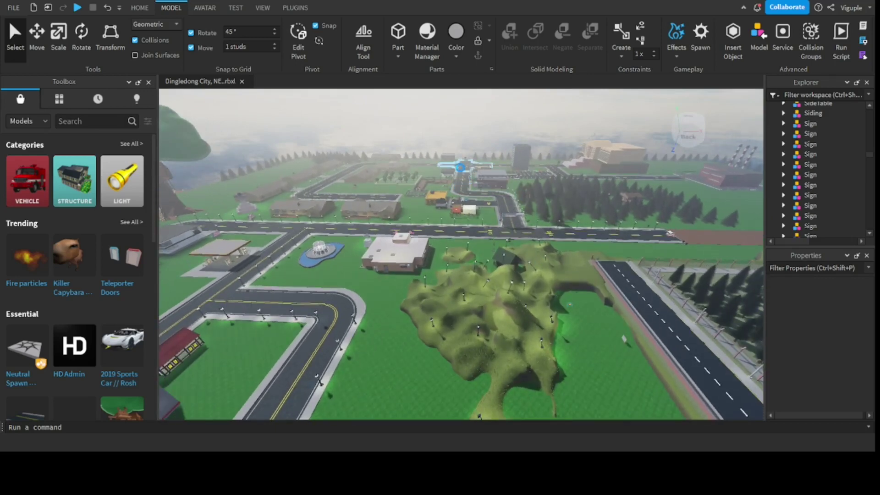
scroll(463, 169, "up", 4)
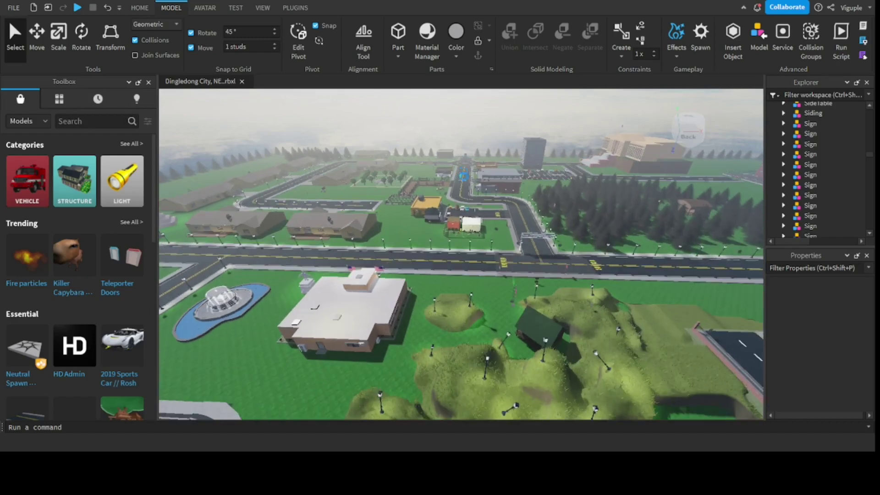
scroll(464, 176, "up", 4)
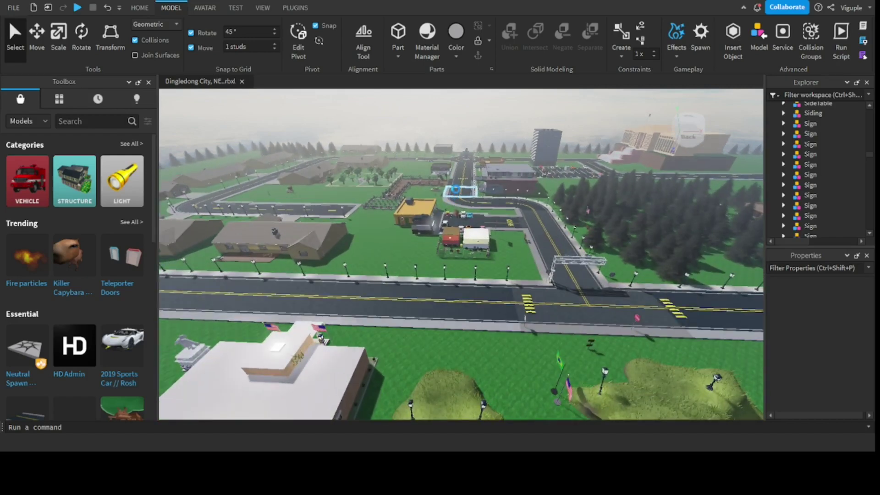
scroll(463, 210, "up", 5)
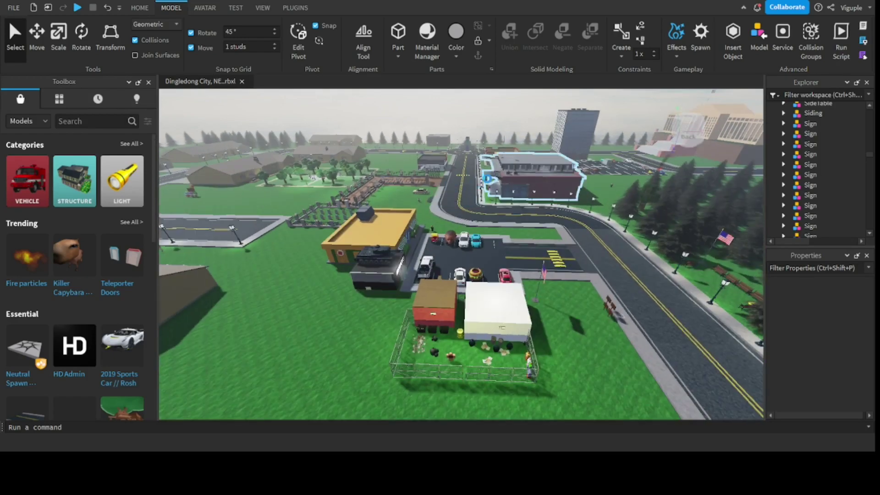
scroll(463, 211, "up", 2)
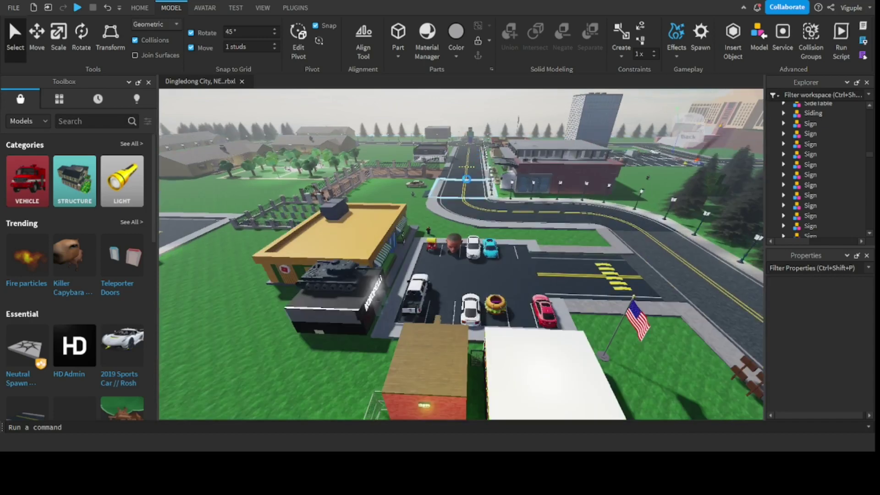
scroll(458, 193, "up", 5)
scroll(471, 138, "up", 5)
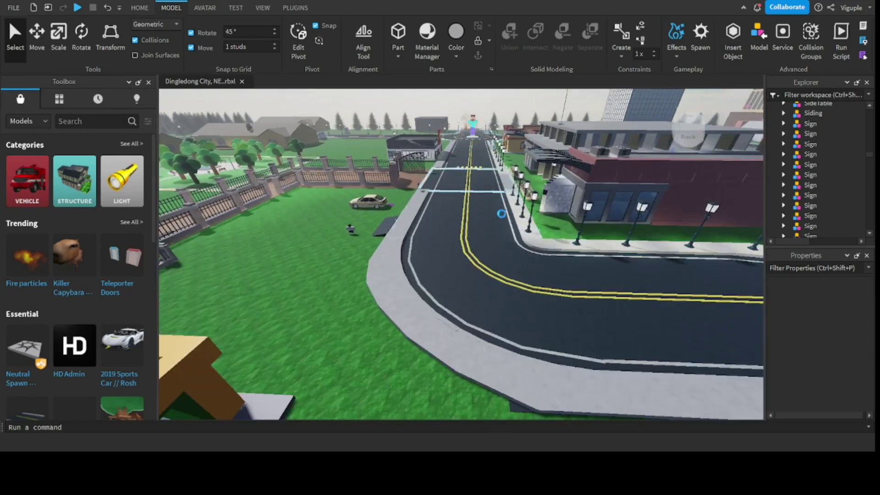
Step: Examine the spawn location on the sidewalk and the town welcome signs beside it
right_click_drag(501, 213, 390, 191)
scroll(466, 202, "up", 10)
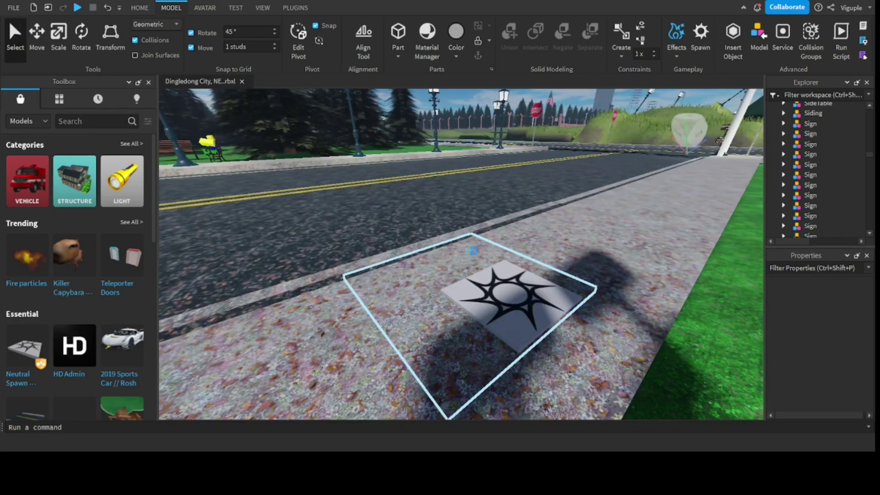
scroll(473, 250, "down", 10)
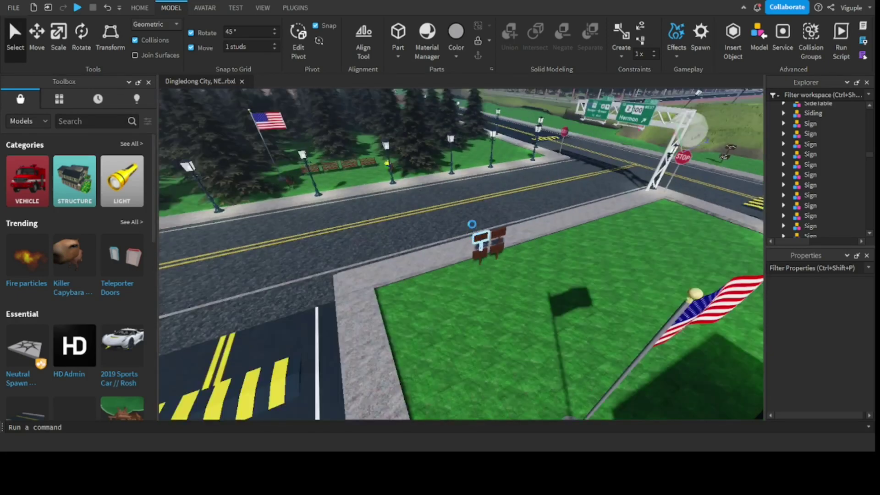
scroll(495, 191, "up", 8)
right_click_drag(446, 221, 486, 257)
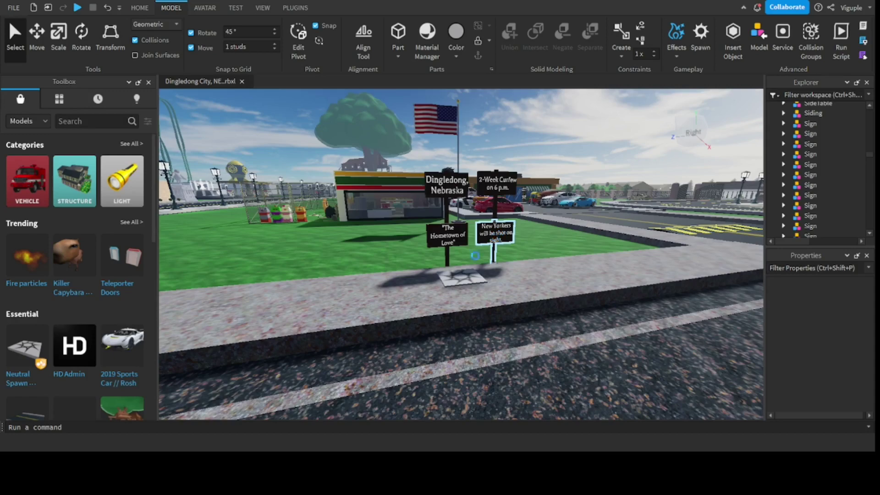
scroll(475, 255, "down", 5)
right_click_drag(475, 256, 524, 257)
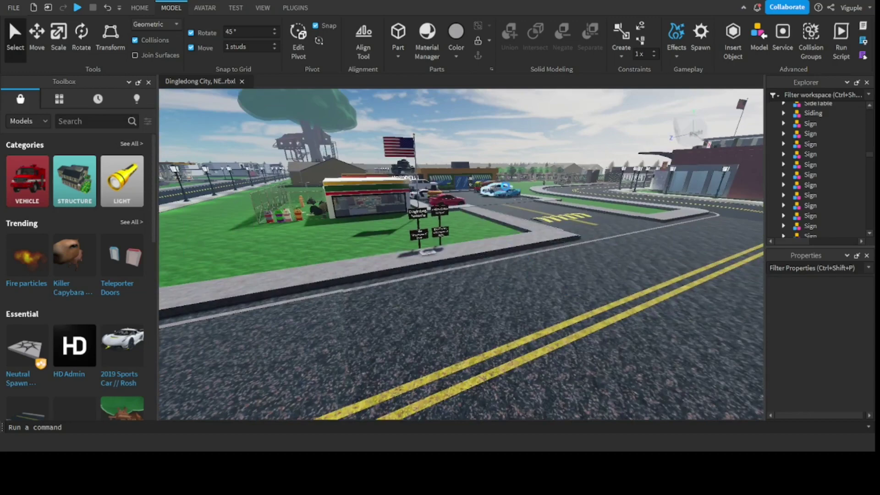
Step: Inspect the 7-Eleven store and the brick pizza shop next to it
scroll(524, 257, "up", 5)
right_click_drag(524, 257, 468, 257)
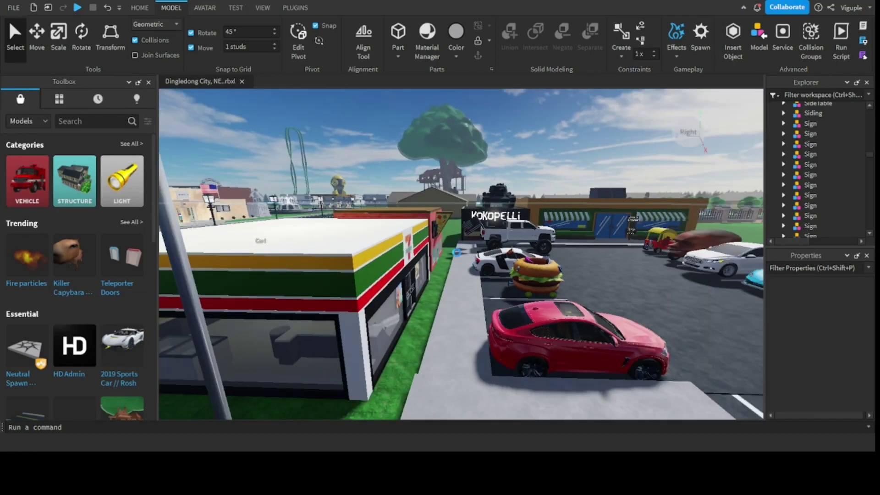
scroll(456, 243, "up", 8)
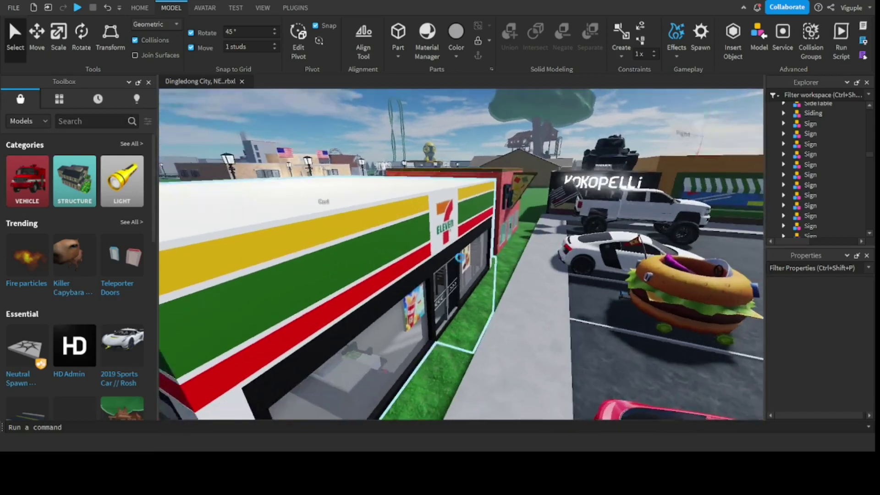
left_click(456, 257)
scroll(457, 257, "up", 6)
right_click_drag(412, 247, 371, 237)
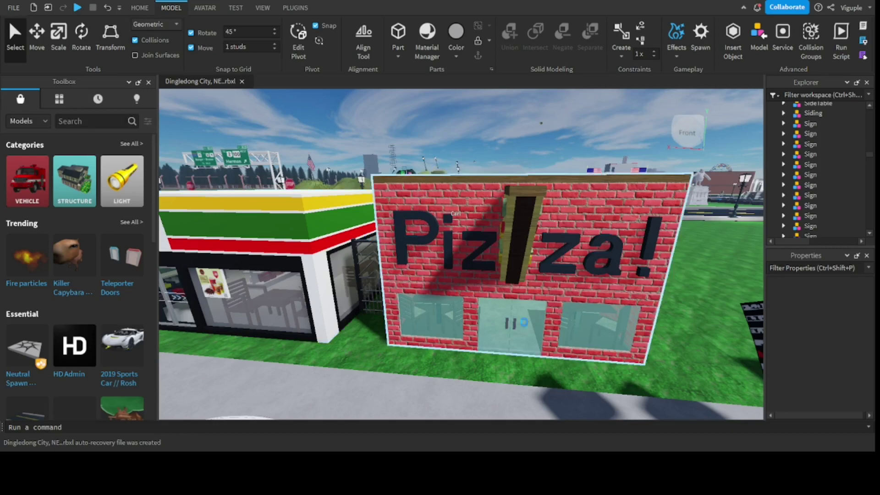
Step: Inspect the Kokopelli building's interior, its glowing sign and the tank on its roof
right_click_drag(369, 235, 437, 247)
scroll(437, 247, "up", 5)
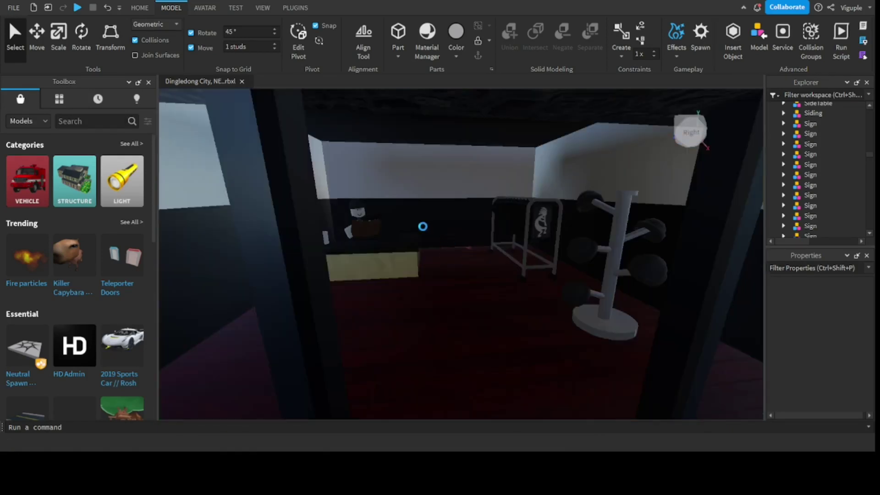
scroll(435, 244, "down", 5)
scroll(440, 229, "up", 3)
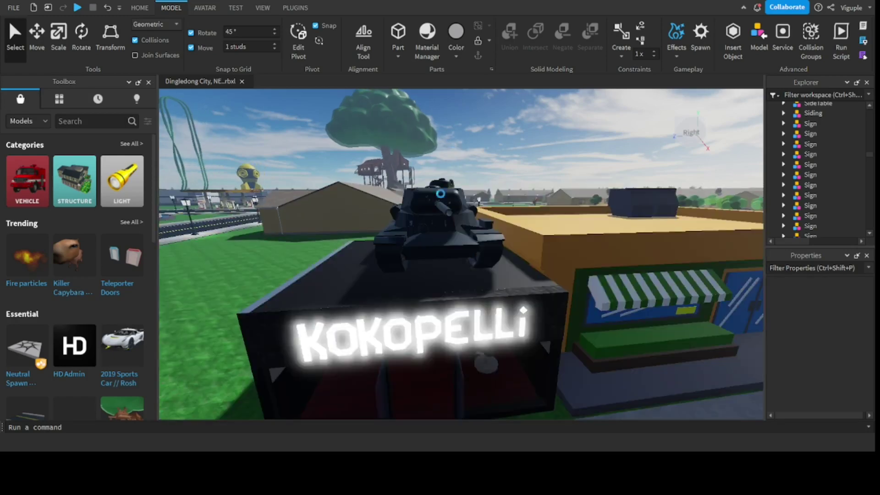
left_click(452, 214)
right_click_drag(417, 263, 385, 262)
key("f")
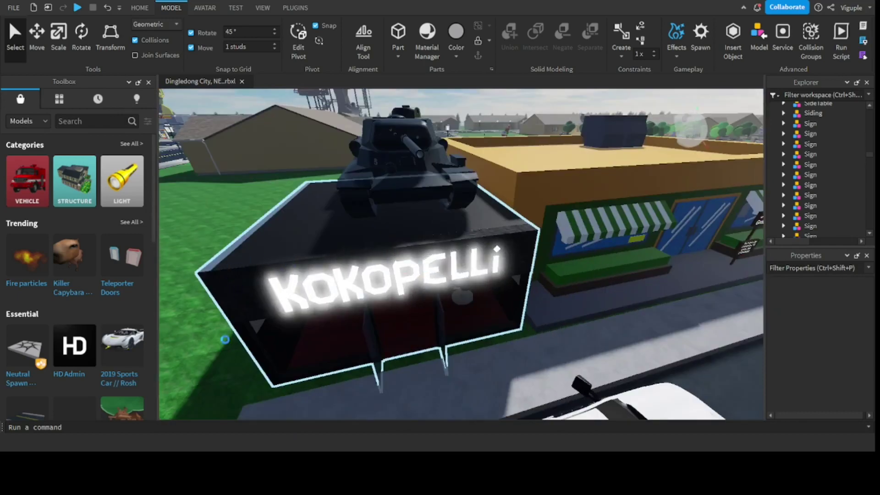
Step: Examine the Johnson Groceries storefront and read the notice sign by its entrance
right_click_drag(225, 339, 335, 273)
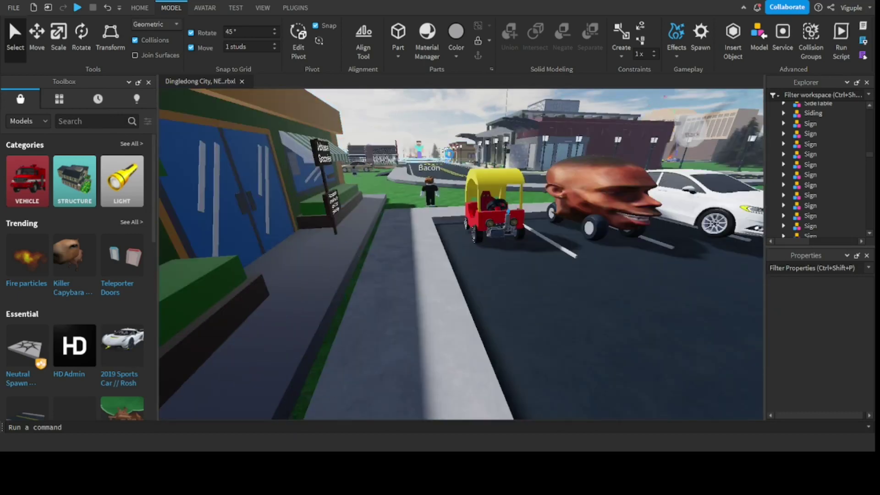
key("f")
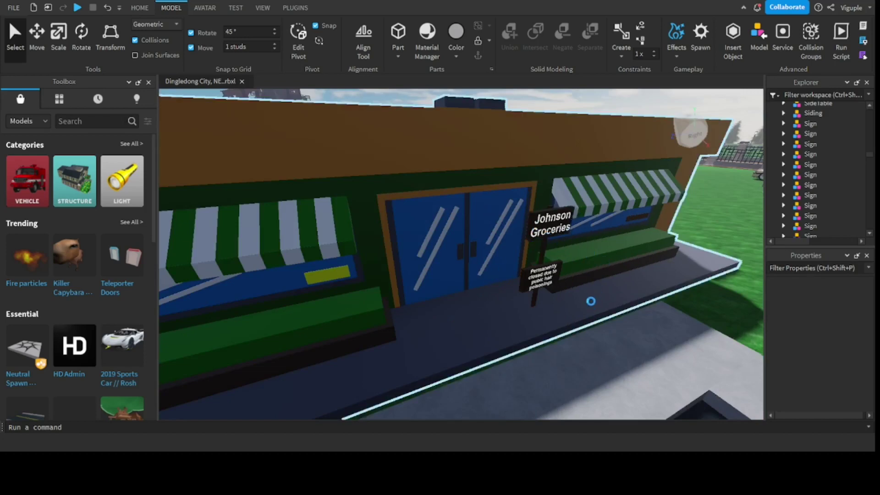
scroll(590, 301, "up", 5)
scroll(547, 276, "up", 3)
left_click(492, 227)
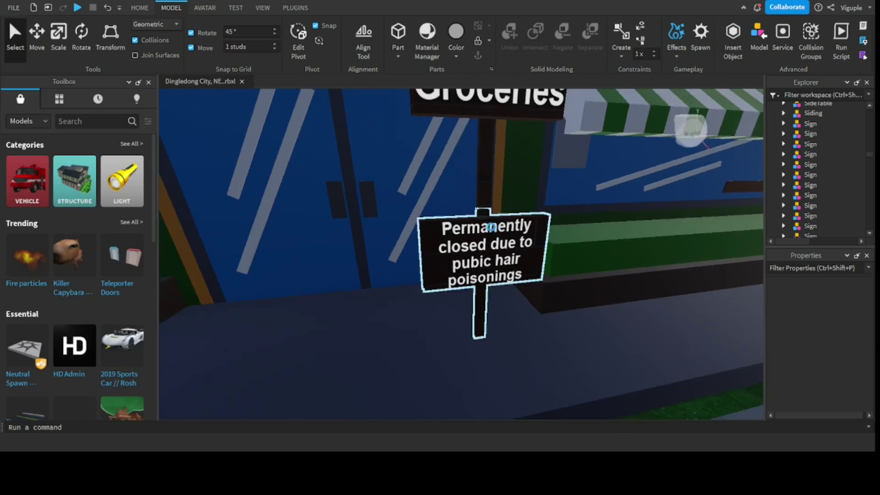
scroll(589, 324, "down", 10)
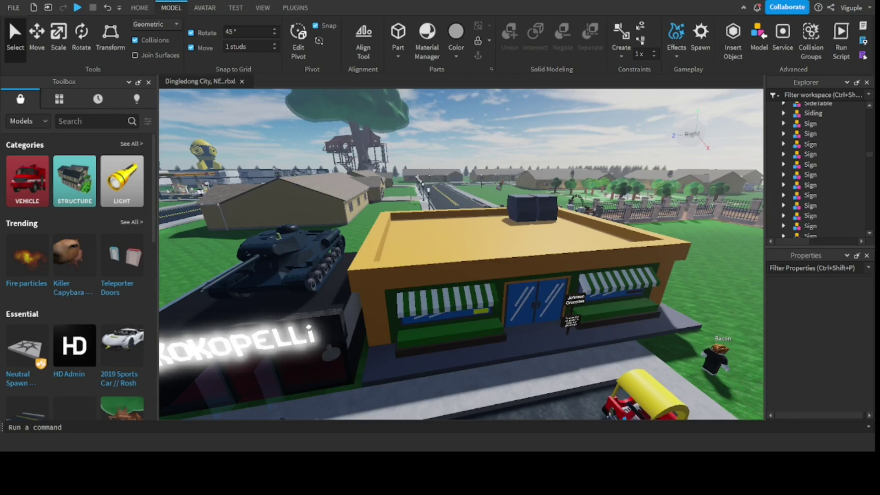
Step: Look over the novelty vehicles and cars parked in front of the grocery store and pizza shop
left_click(550, 315)
key("f")
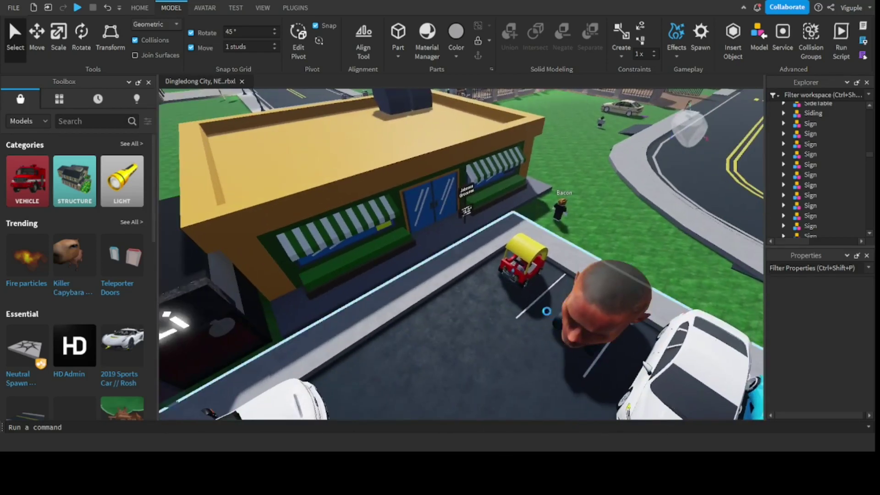
scroll(512, 310, "up", 2)
mouse_move(493, 322)
right_mouse_down()
mouse_move(502, 316)
mouse_move(493, 320)
right_mouse_up()
right_click_drag(463, 123, 443, 278)
right_click_drag(589, 315, 593, 311)
scroll(594, 311, "up", 3)
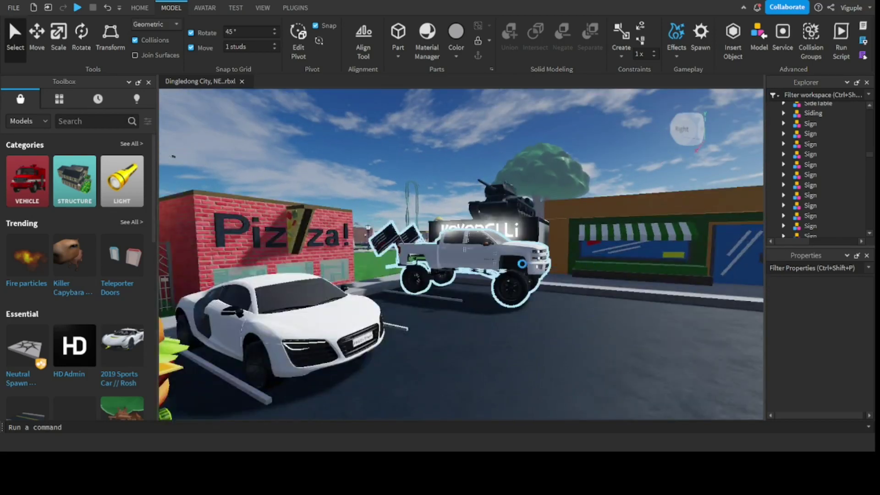
right_click_drag(494, 360, 494, 360)
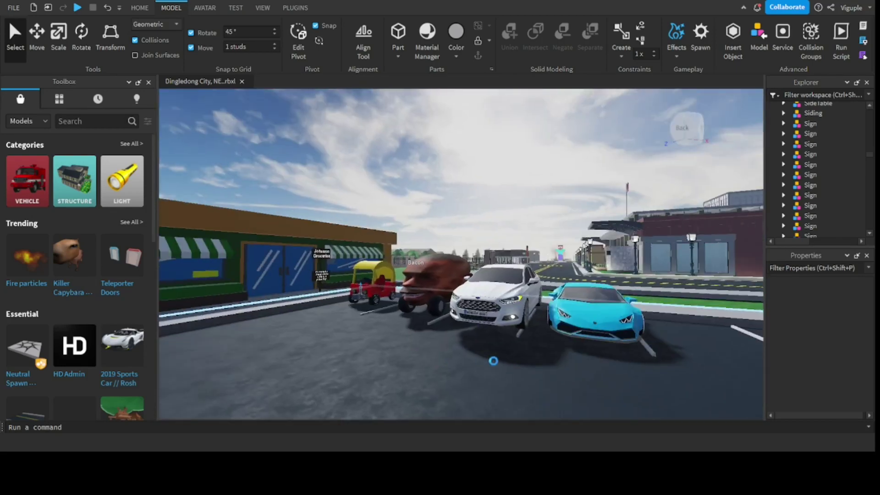
scroll(406, 274, "up", 3)
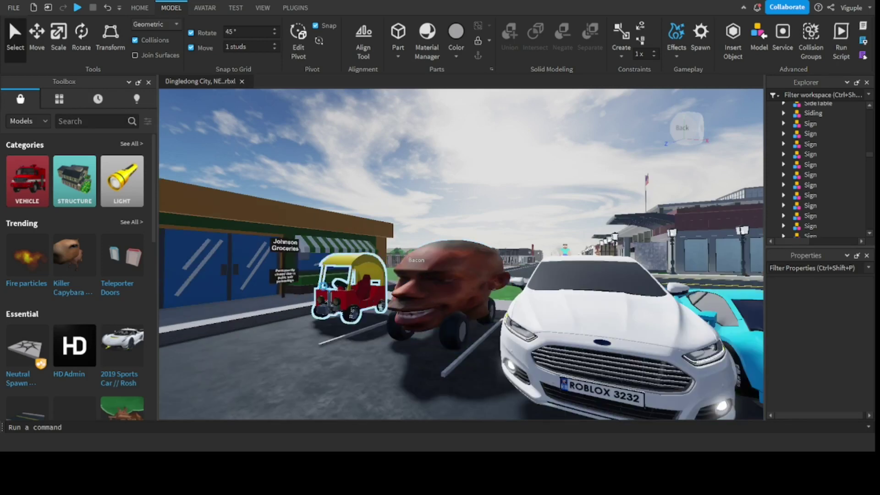
scroll(330, 299, "up", 3)
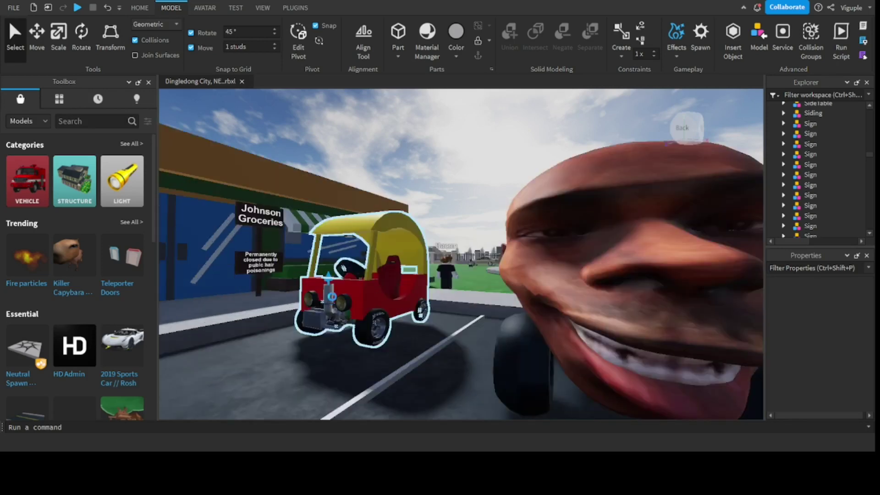
scroll(342, 294, "down", 5)
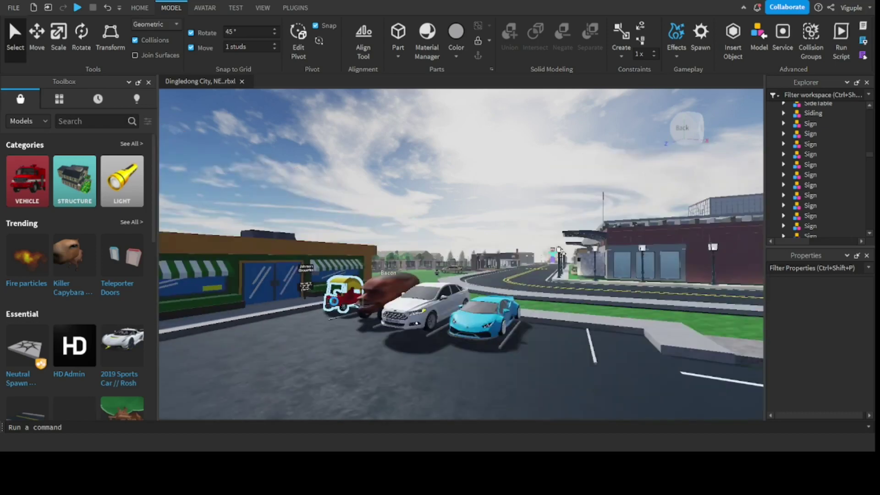
right_click_drag(370, 322, 257, 323)
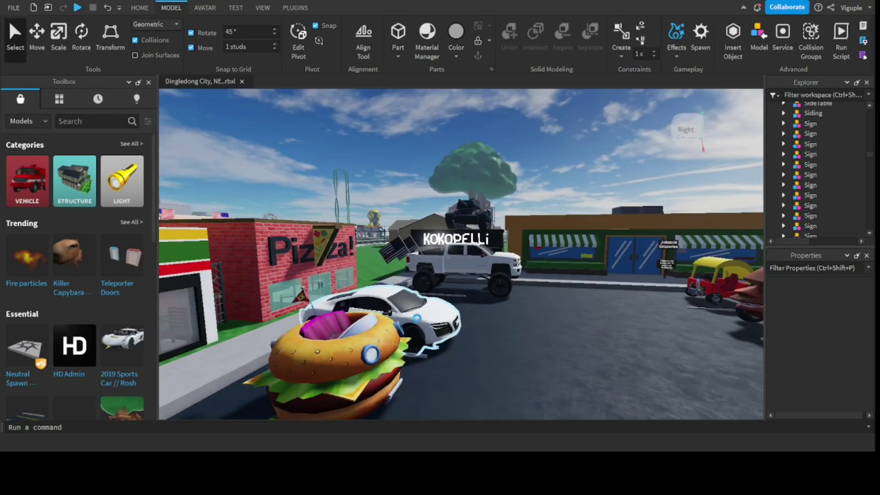
Step: Look over the burger car, white sports car and lifted pickup parked in front of the 7-Eleven and pizza shop
right_click_drag(522, 351, 522, 351)
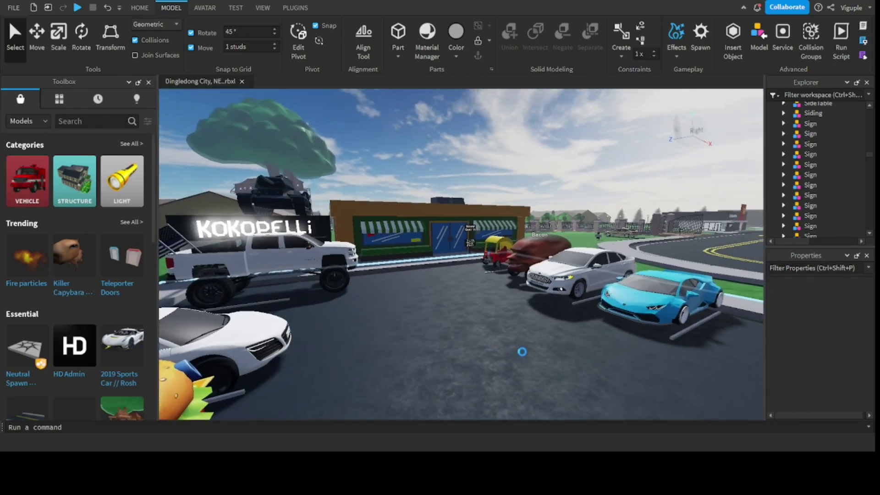
scroll(533, 253, "up", 3)
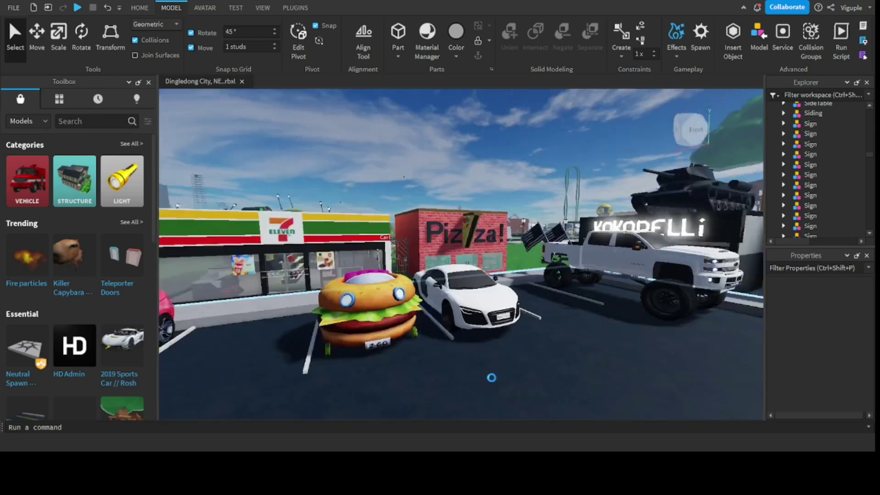
right_click_drag(491, 378, 436, 323)
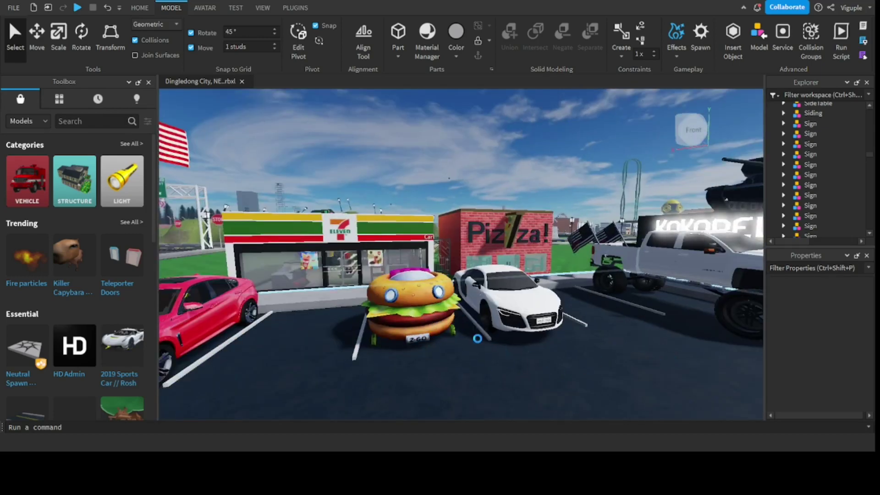
Step: Cross the road to the park and examine its benches, flagpole and the seated figure holding a donut
right_click_drag(477, 338, 446, 359)
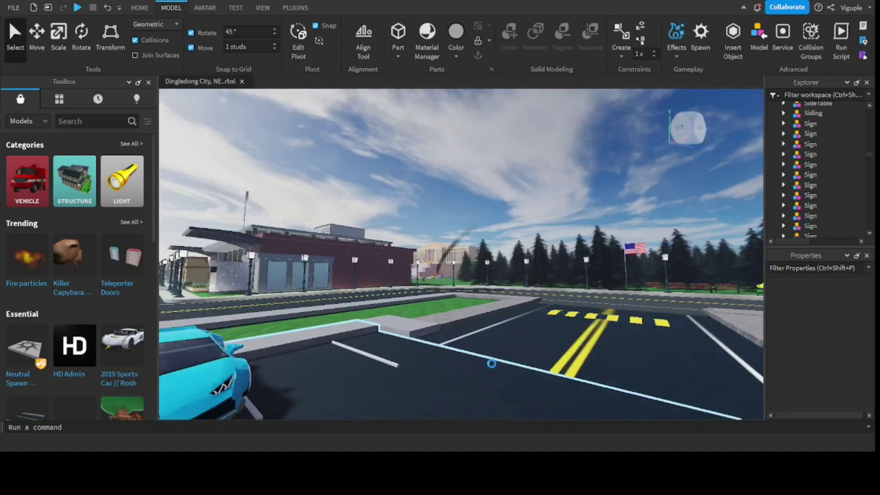
key("a")
right_click_drag(500, 243, 575, 338)
key("w")
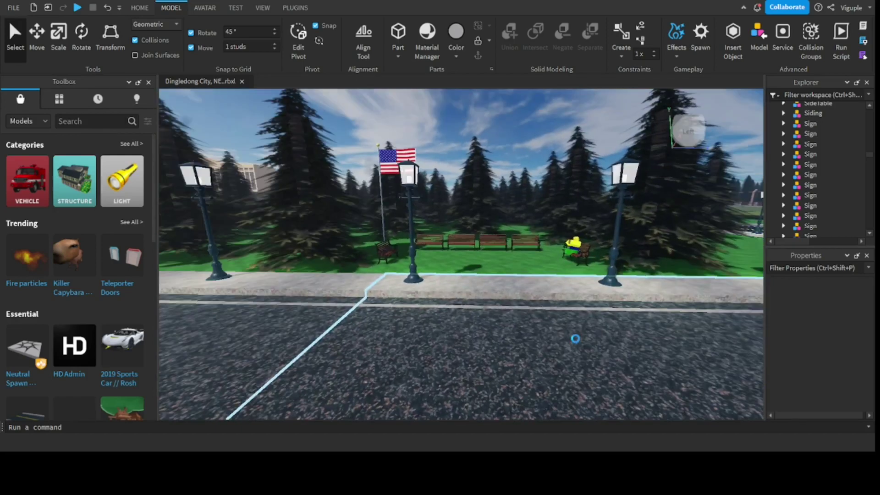
scroll(481, 229, "up", 3)
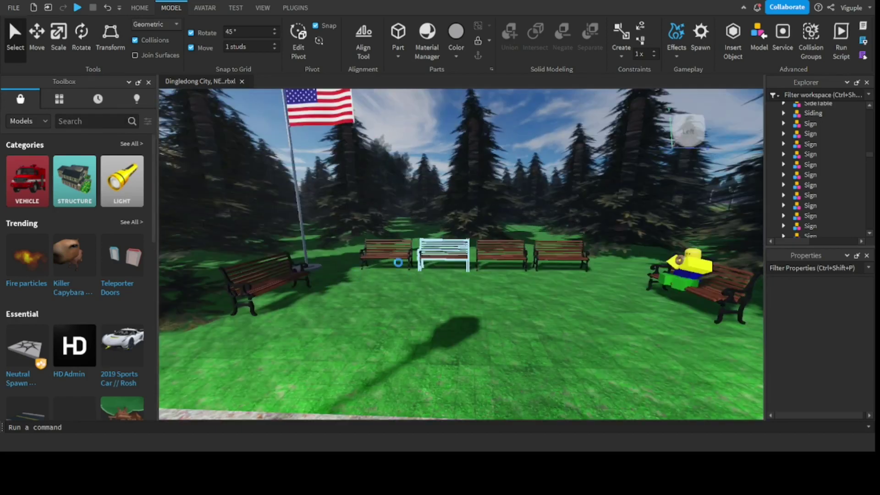
right_click_drag(325, 198, 486, 268)
scroll(455, 233, "up", 8)
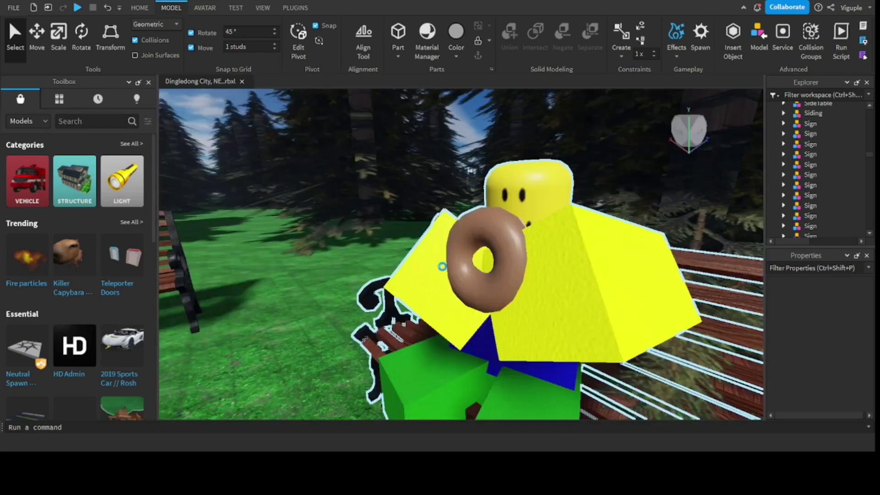
scroll(442, 266, "down", 10)
scroll(426, 266, "up", 3)
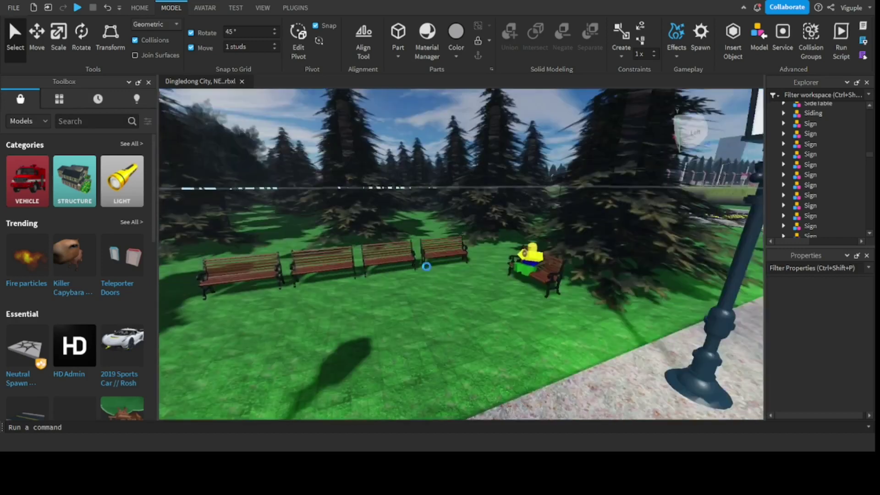
Step: Travel through the pine forest behind the park to find the wooden cabin
scroll(489, 231, "down", 5)
scroll(478, 192, "up", 8)
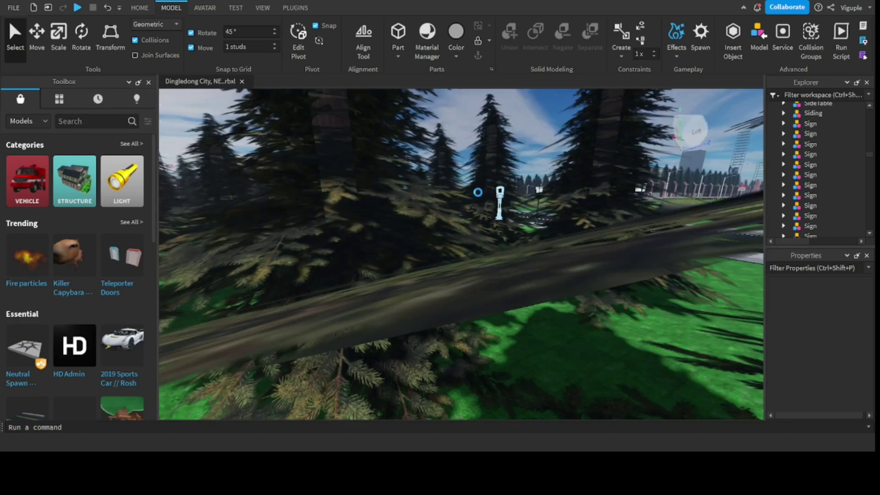
scroll(478, 191, "up", 5)
scroll(452, 251, "up", 5)
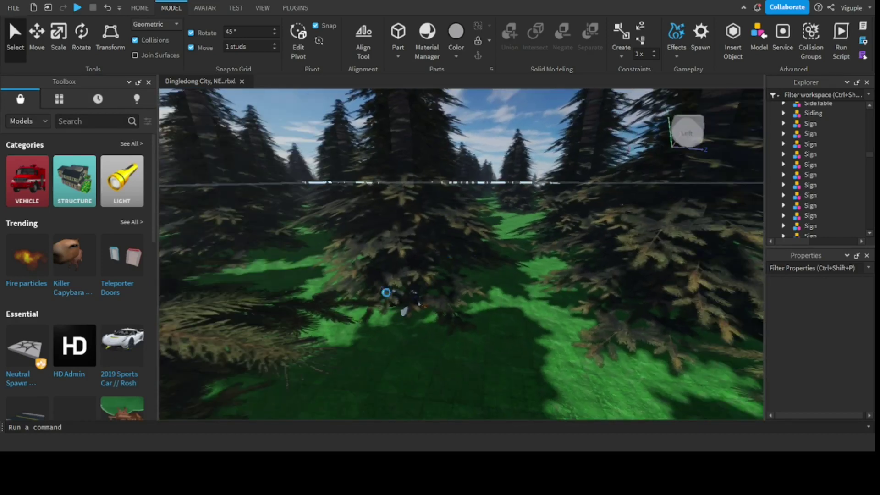
scroll(497, 125, "up", 5)
scroll(458, 170, "up", 8)
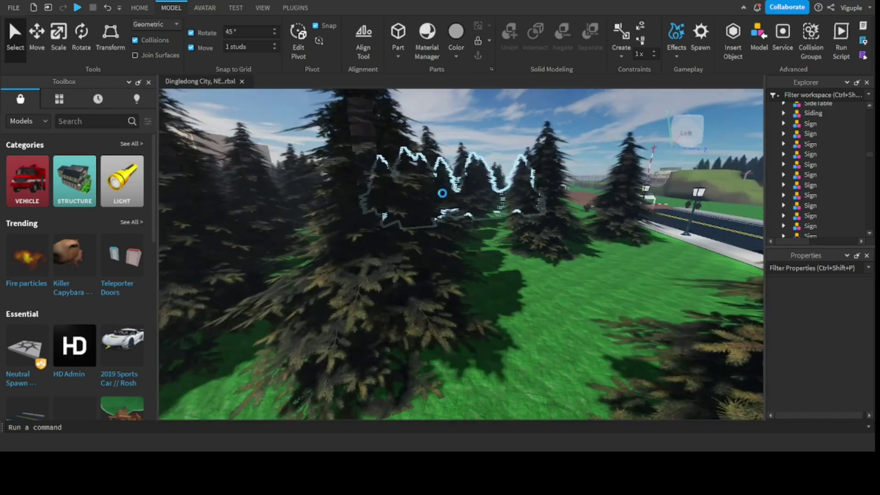
scroll(360, 166, "up", 6)
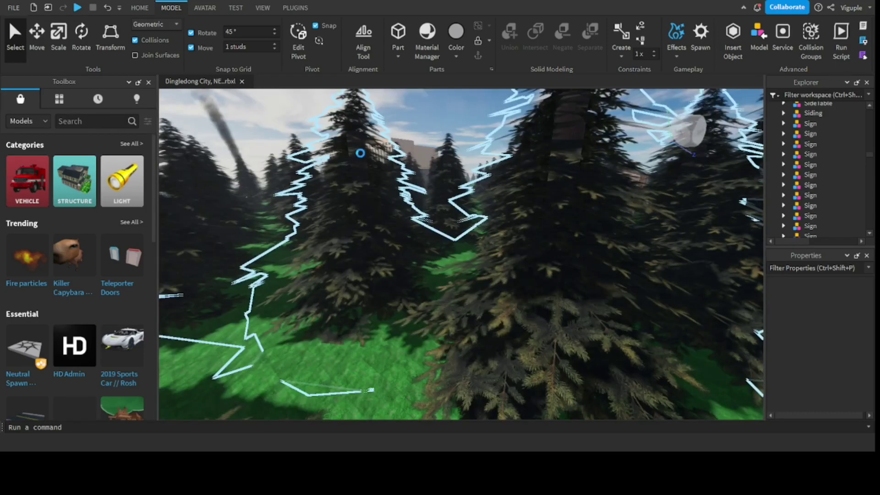
scroll(364, 165, "up", 5)
right_click_drag(368, 144, 424, 207)
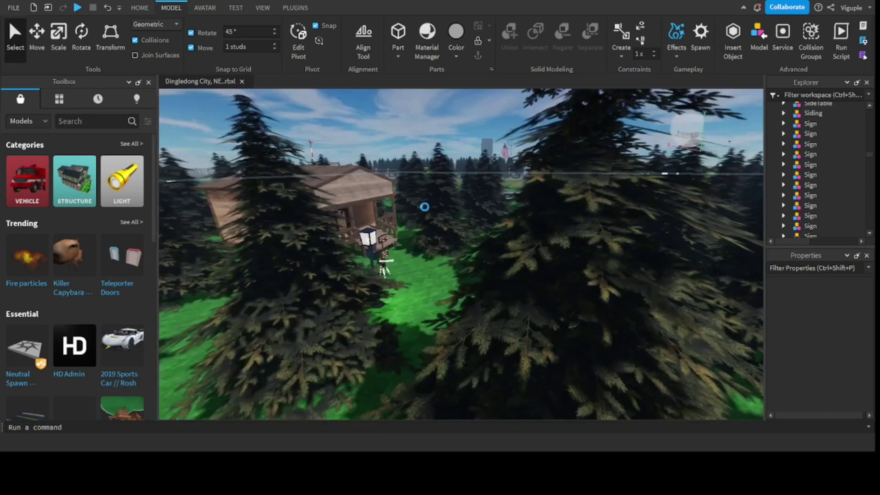
Step: Approach the wooden cabin and read the two signs in front of its steps
scroll(424, 207, "up", 8)
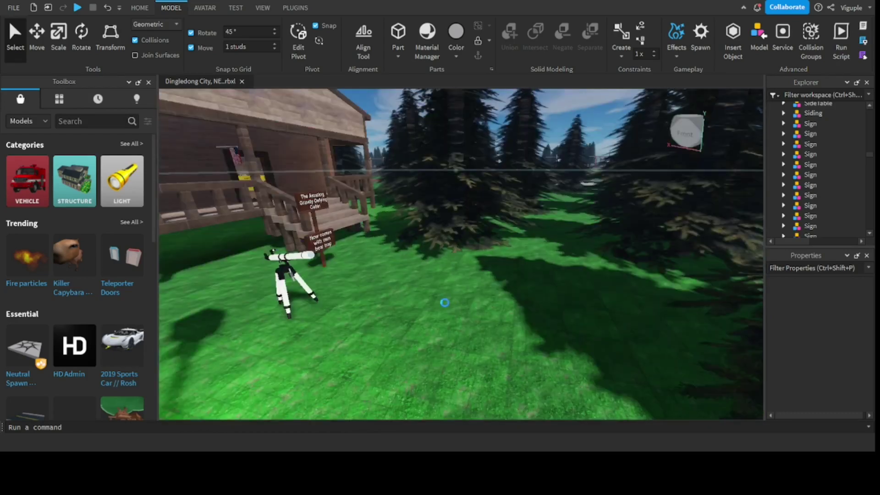
right_click_drag(444, 302, 625, 206)
scroll(500, 270, "up", 5)
scroll(500, 269, "up", 5)
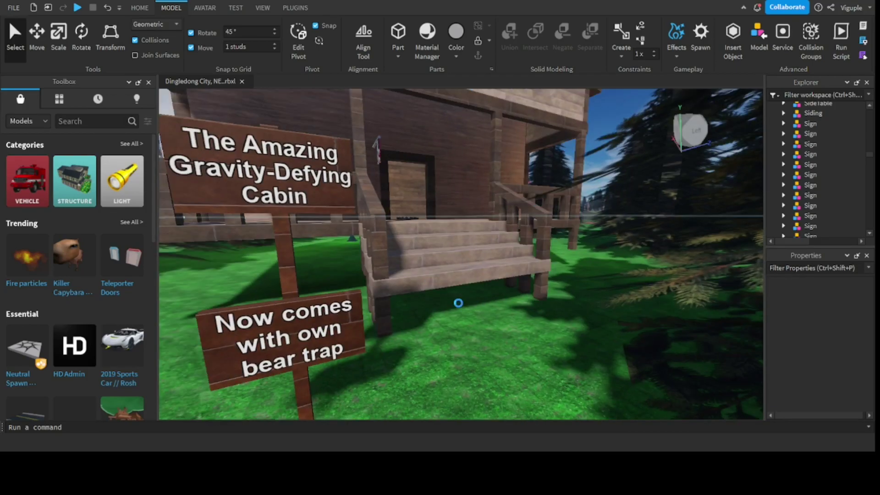
scroll(458, 303, "down", 5)
right_click_drag(464, 304, 458, 275)
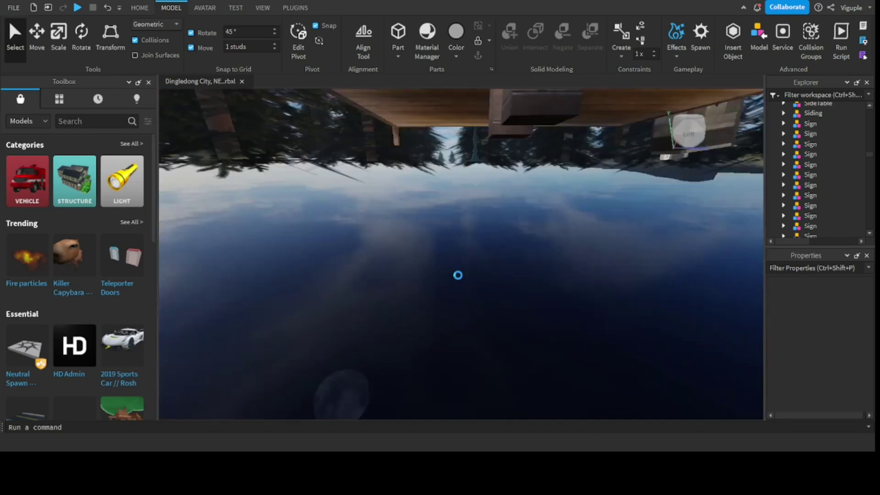
right_click_drag(480, 240, 481, 246)
scroll(481, 245, "down", 3)
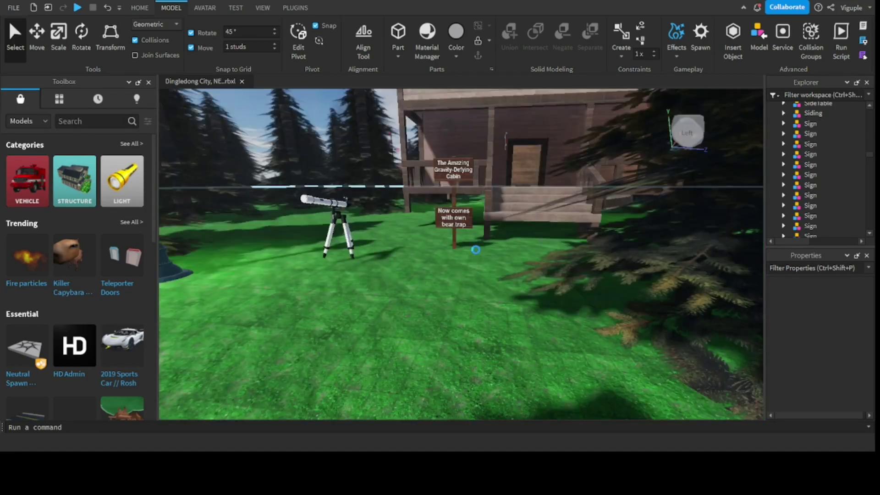
Step: Inspect the raised cabin porch from below, the telescope on the lawn and the front steps
scroll(476, 249, "up", 5)
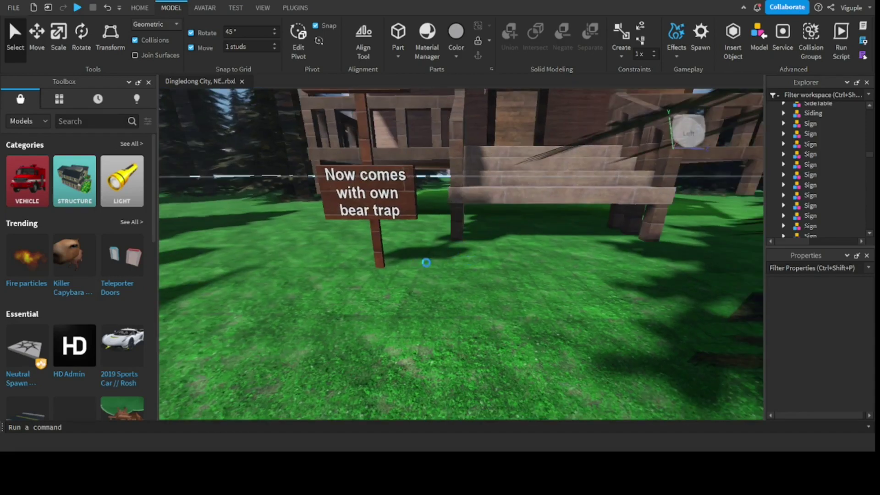
scroll(527, 171, "up", 5)
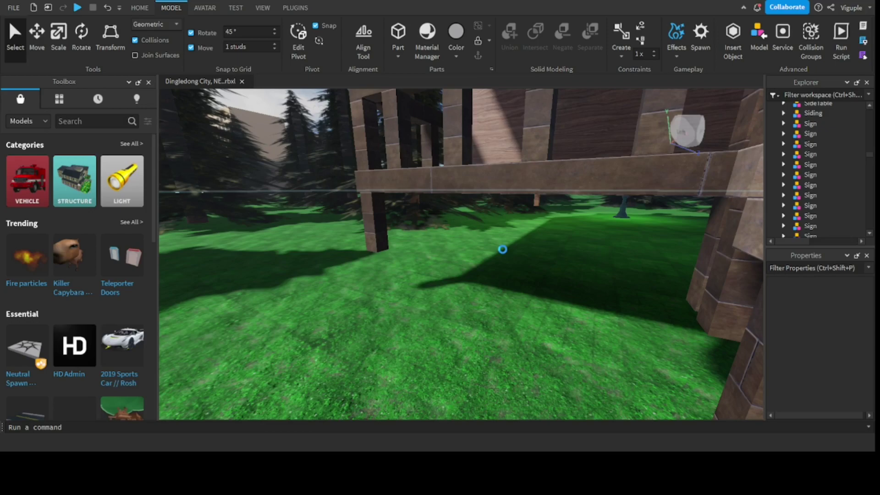
scroll(502, 249, "down", 5)
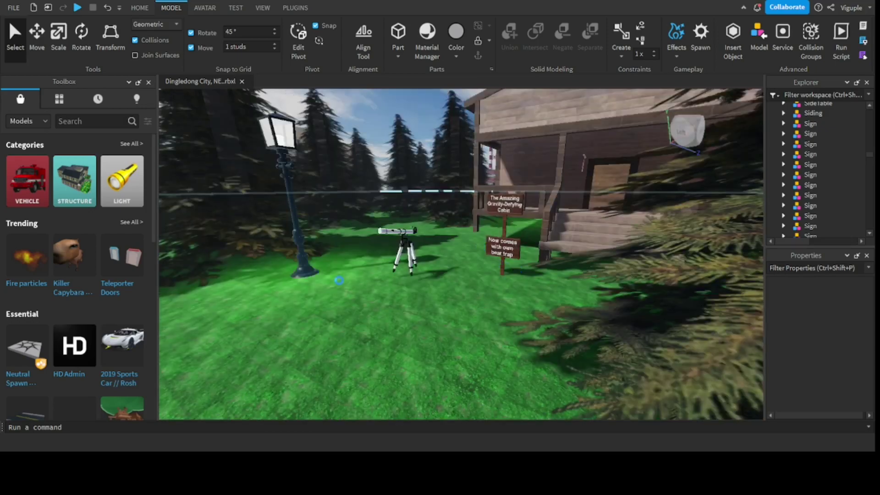
scroll(338, 278, "up", 3)
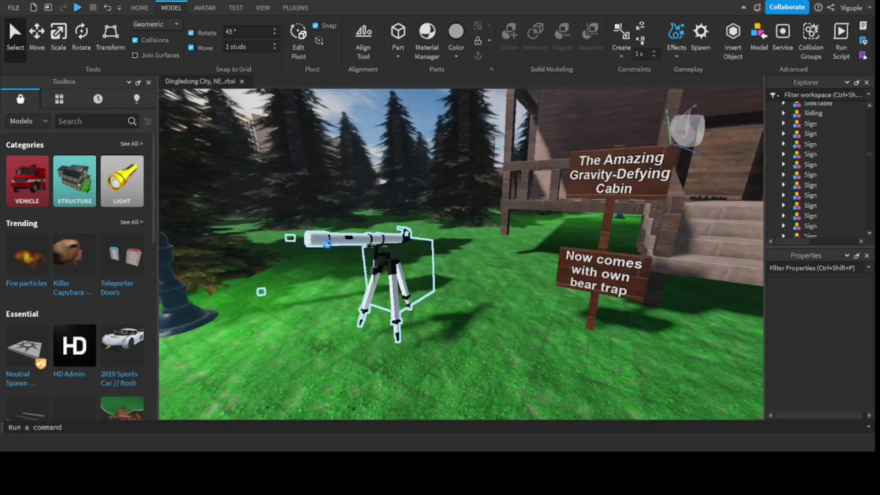
scroll(332, 273, "up", 3)
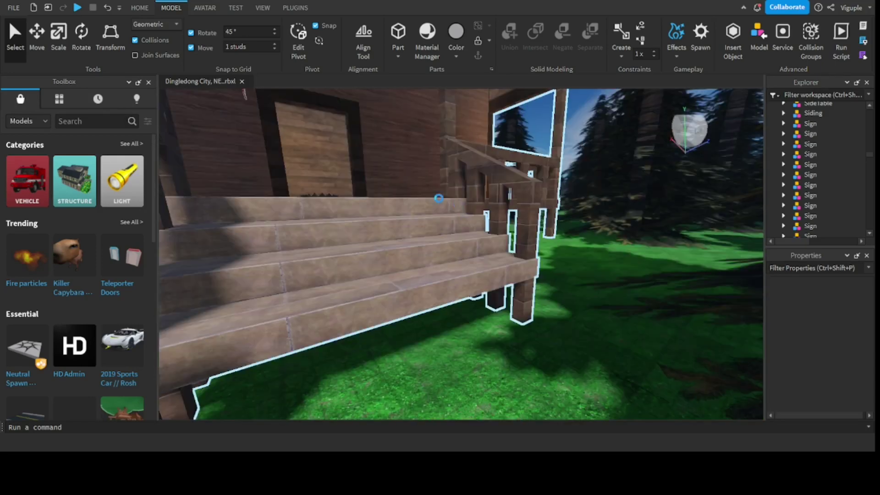
Step: View the bear trap at the cabin's doorway and go inside
right_click_drag(439, 198, 461, 199)
right_click_drag(431, 264, 431, 266)
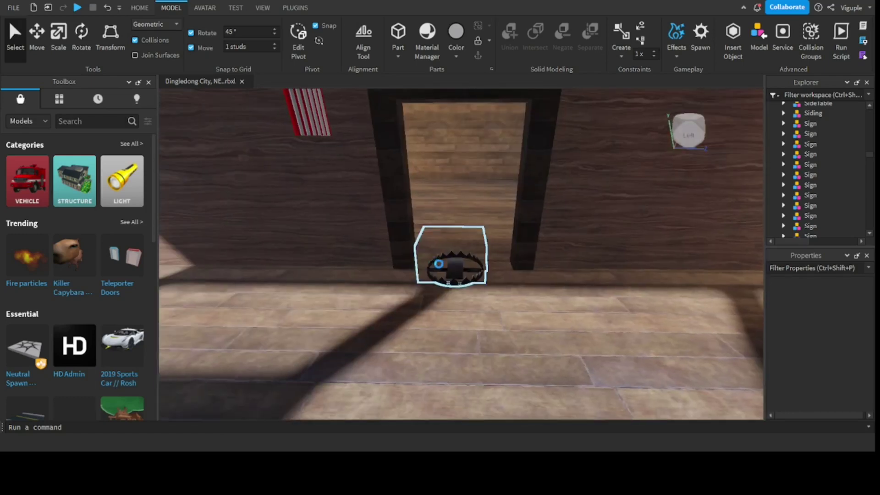
right_click_drag(474, 125, 504, 166)
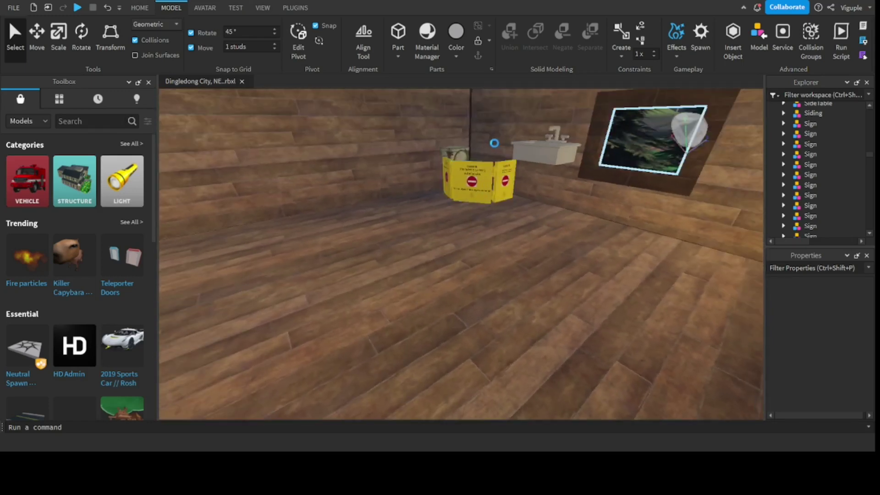
Step: Read the yellow barrier around the toilet and inspect the sink and window beside it
scroll(481, 183, "up", 5)
right_click_drag(470, 181, 465, 163)
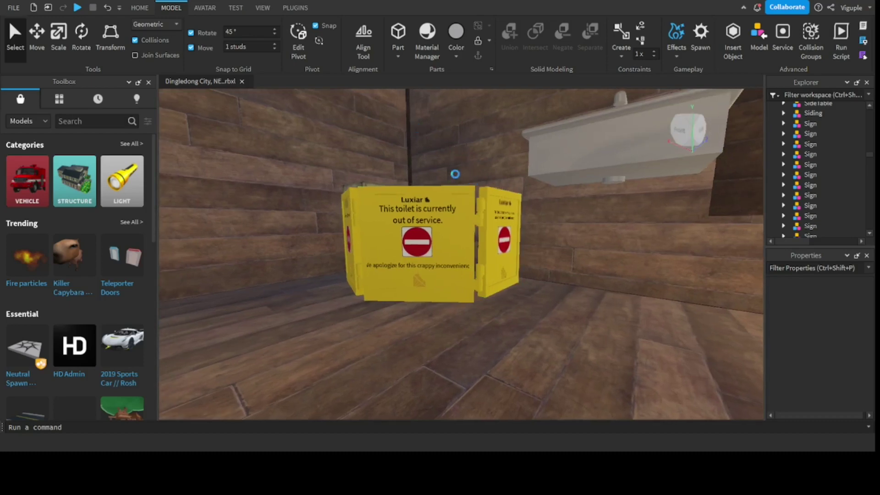
right_click_drag(418, 145, 409, 259)
scroll(409, 259, "down", 3)
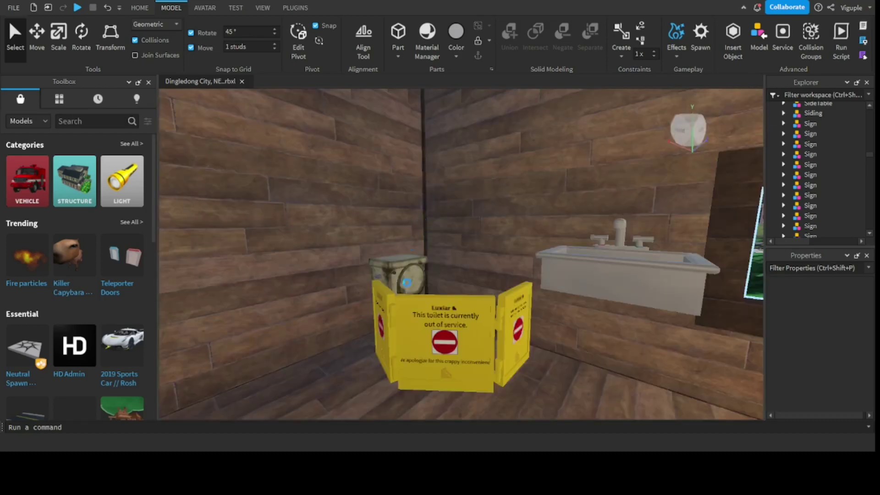
right_click_drag(420, 344, 420, 287)
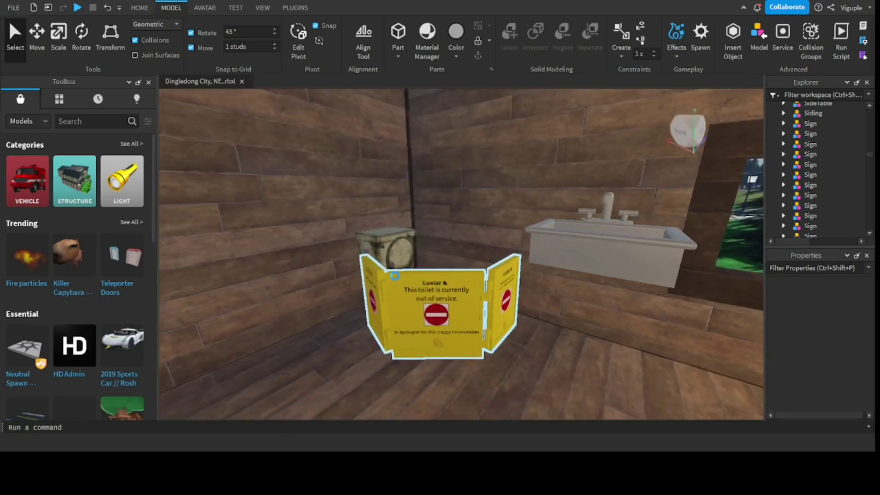
right_click_drag(445, 262, 445, 260)
left_click(295, 369)
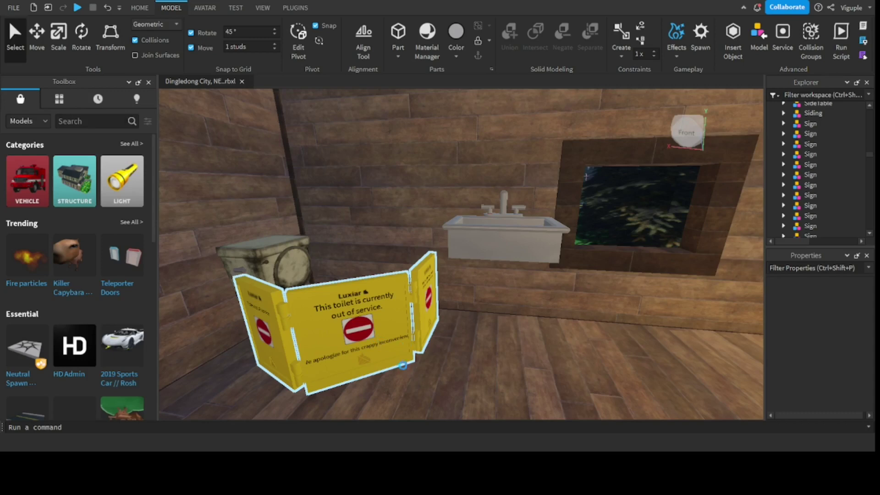
right_click_drag(409, 315, 555, 246)
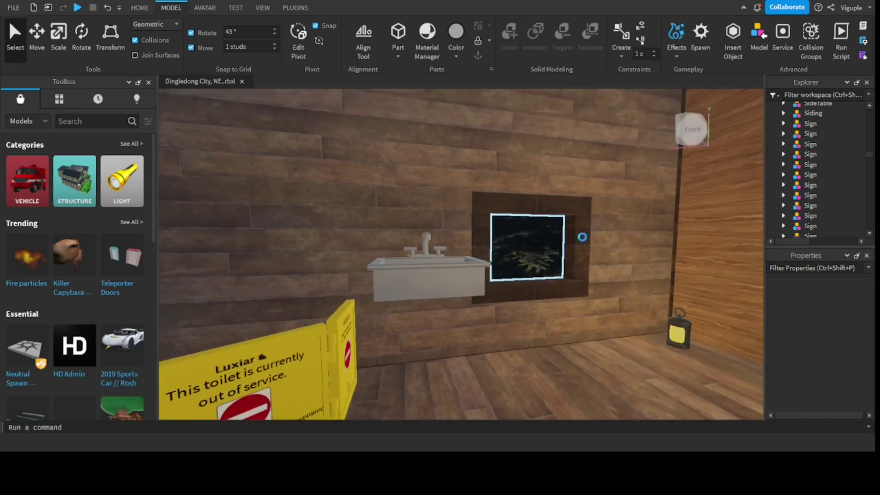
Step: Examine the framed portraits above the cabin's doorway and the cat picture near the bed
scroll(448, 265, "down", 3)
scroll(448, 265, "up", 3)
scroll(390, 287, "down", 3)
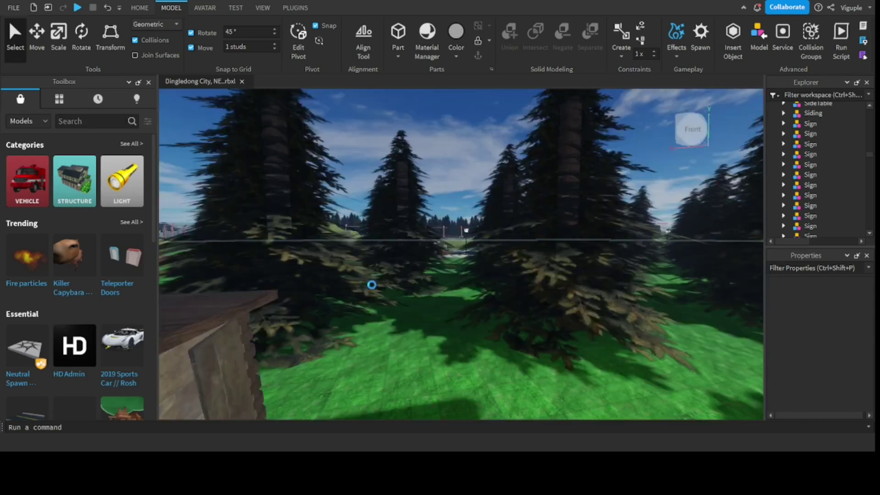
scroll(439, 318, "up", 3)
mouse_move(460, 347)
right_mouse_down()
mouse_move(522, 326)
mouse_move(460, 344)
right_mouse_up()
scroll(460, 343, "up", 5)
scroll(460, 343, "down", 3)
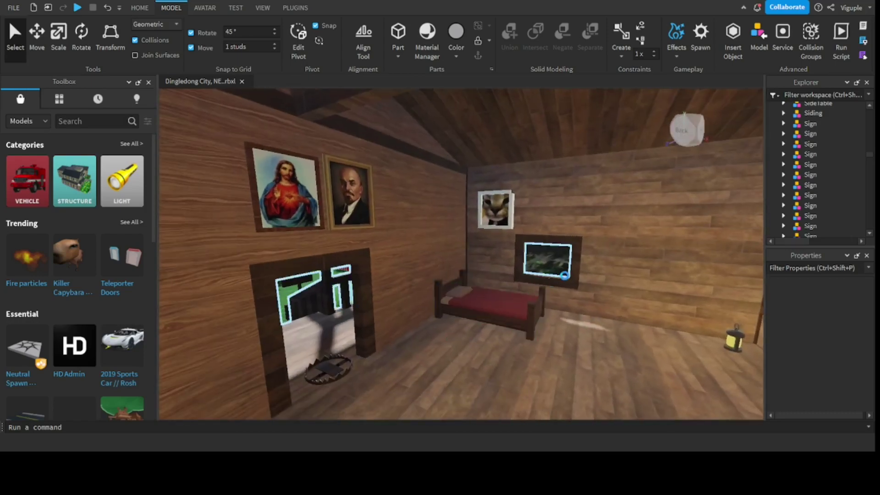
scroll(499, 329, "down", 3)
scroll(497, 330, "up", 3)
right_click_drag(497, 330, 423, 313)
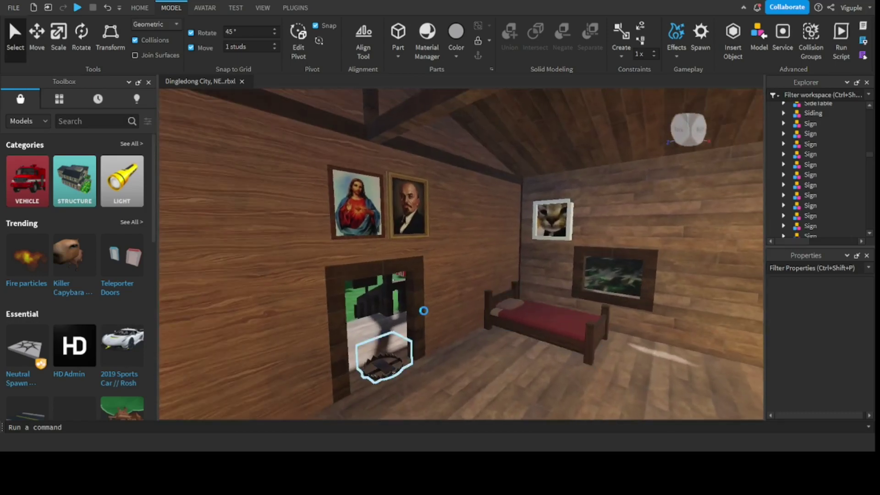
right_click_drag(368, 238, 430, 223)
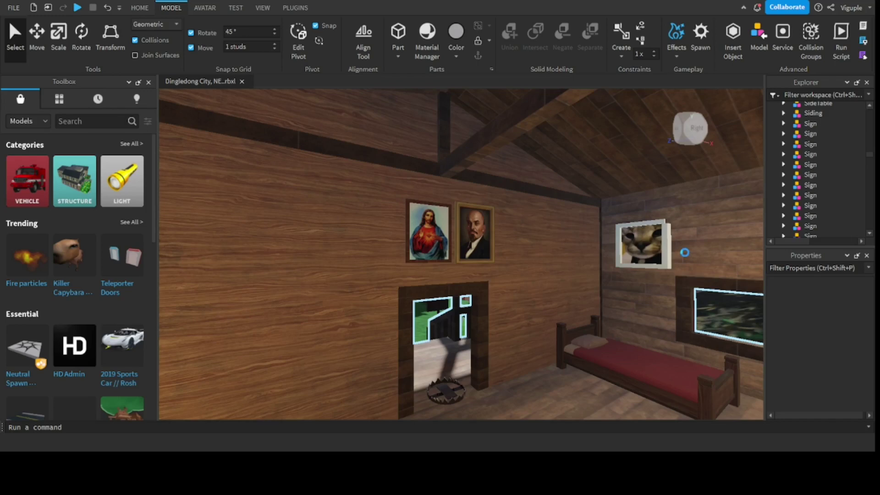
Step: Look over the bed, the window and the lanterns in the corners of the cabin's room
scroll(590, 355, "down", 3)
right_click_drag(590, 355, 590, 356)
scroll(588, 303, "up", 3)
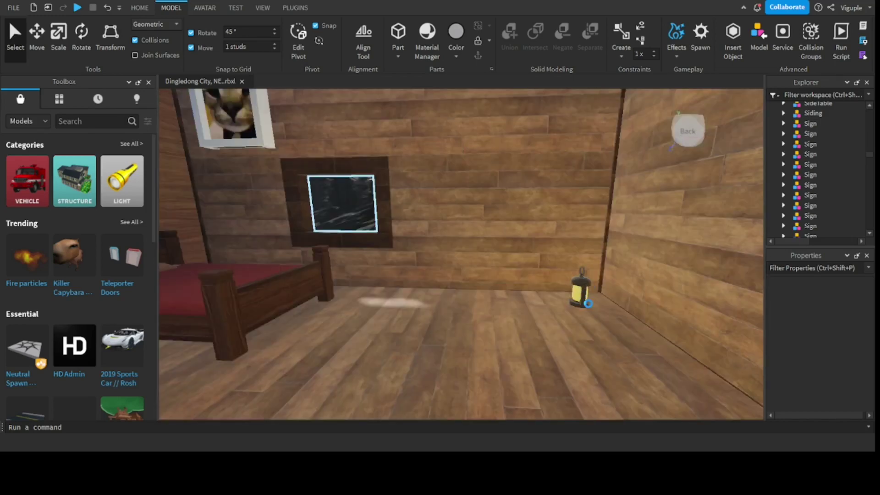
right_click_drag(592, 285, 506, 315)
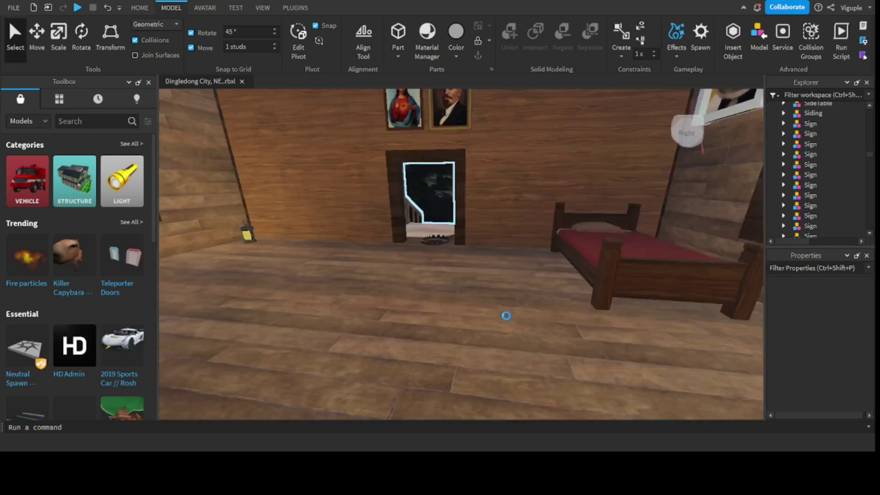
Step: Go outside to read the sign above the WC outhouse, and view the framed portraits over the cabin's doorway again
scroll(471, 200, "down", 5)
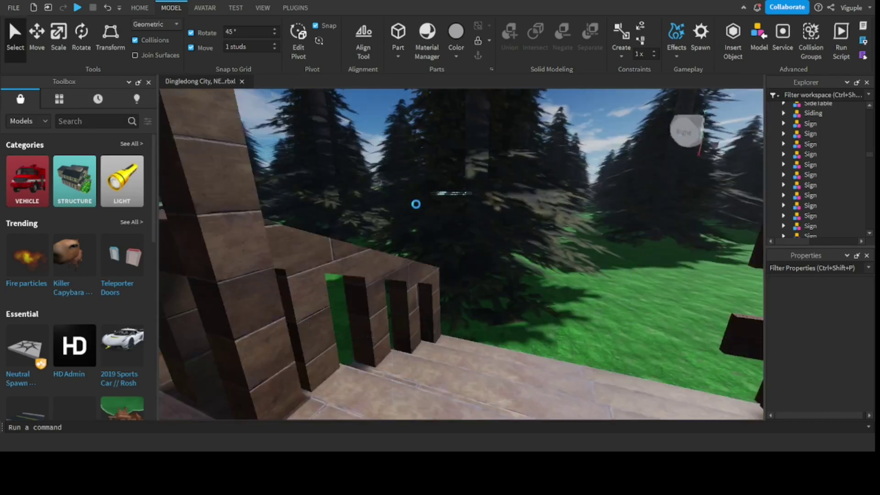
right_click_drag(415, 204, 421, 169)
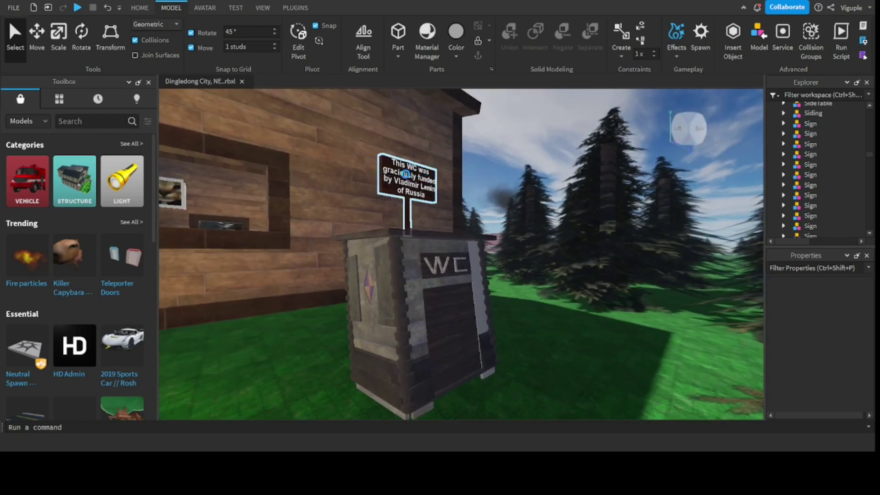
right_click_drag(525, 172, 463, 156)
key("w")
key("w")
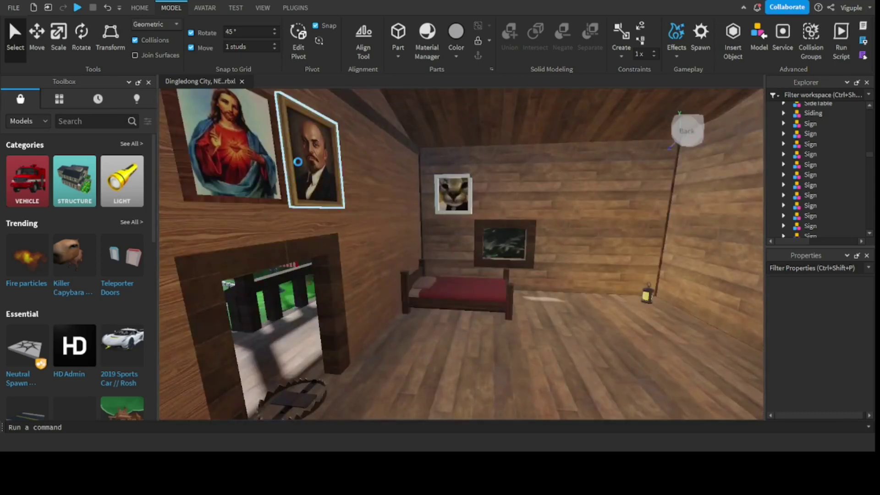
key("s")
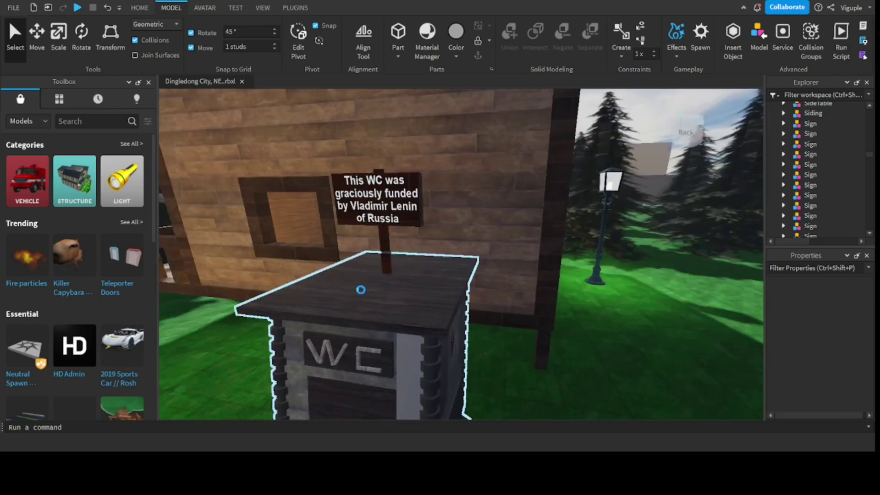
Step: Move into the WC outhouse beside the cabin and inspect its wooden seat, walls and floor
key("w")
key("w")
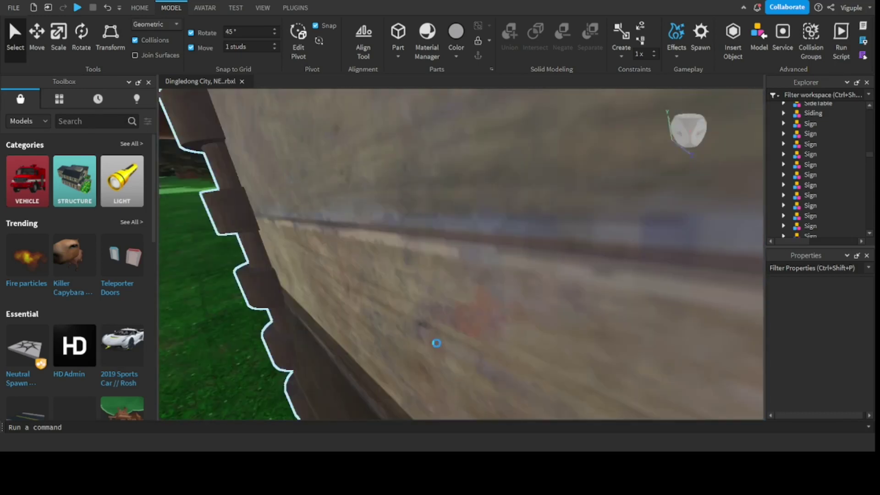
key("w")
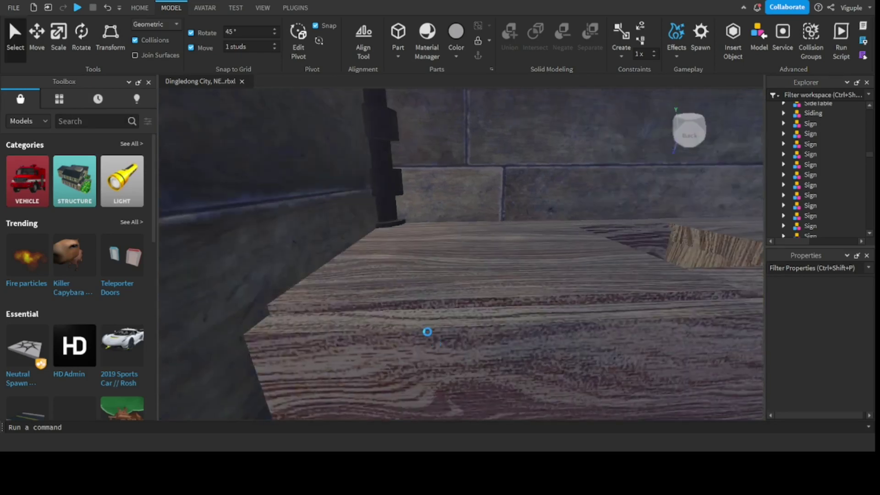
right_click_drag(427, 331, 477, 290)
right_click_drag(569, 275, 435, 264)
scroll(435, 264, "down", 5)
scroll(426, 282, "up", 10)
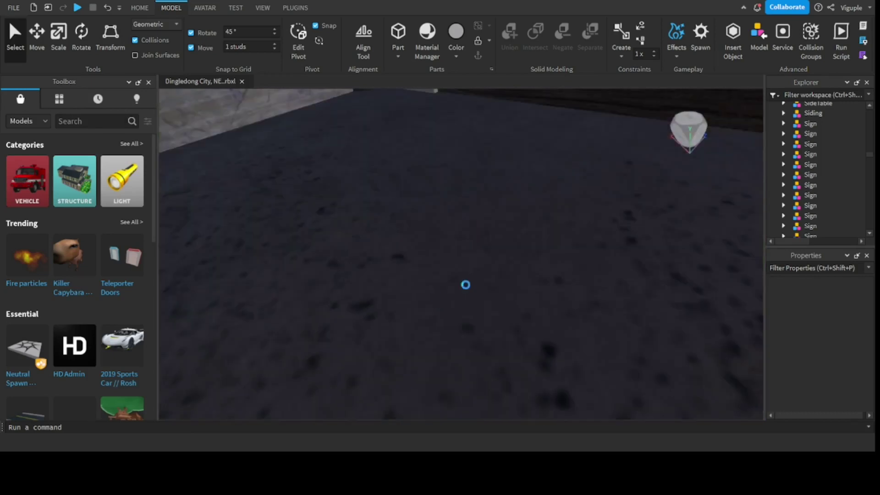
right_click_drag(465, 284, 462, 305)
right_click_drag(356, 275, 386, 265)
right_click_drag(562, 291, 560, 296)
right_click_drag(618, 205, 726, 279)
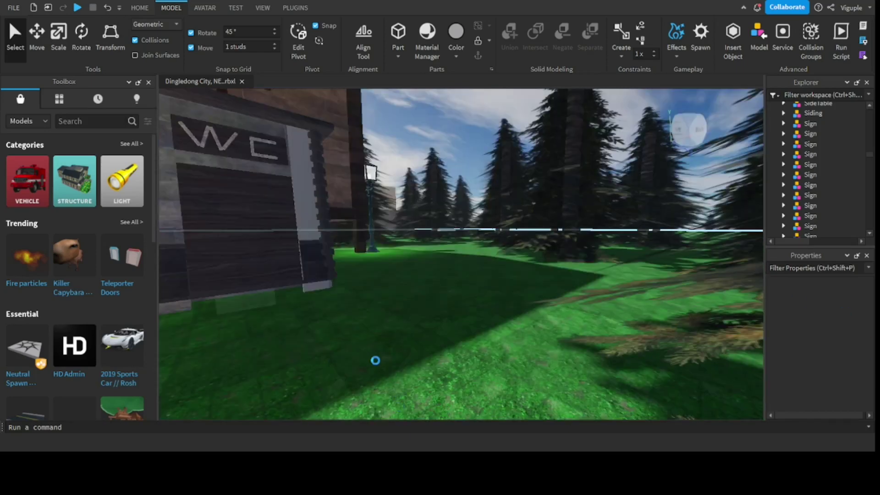
Step: Fly over the forest to the red brick factory and view the barrier at its road entrance
scroll(493, 168, "up", 8)
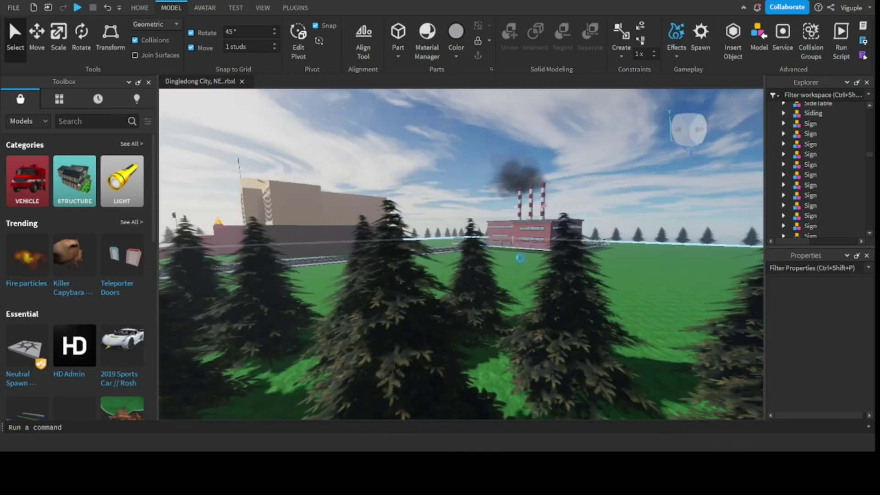
scroll(520, 258, "up", 10)
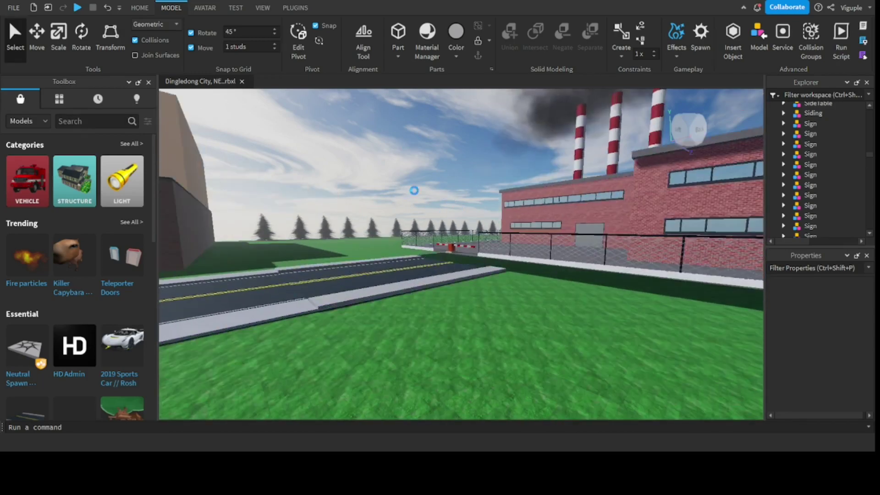
scroll(410, 192, "up", 10)
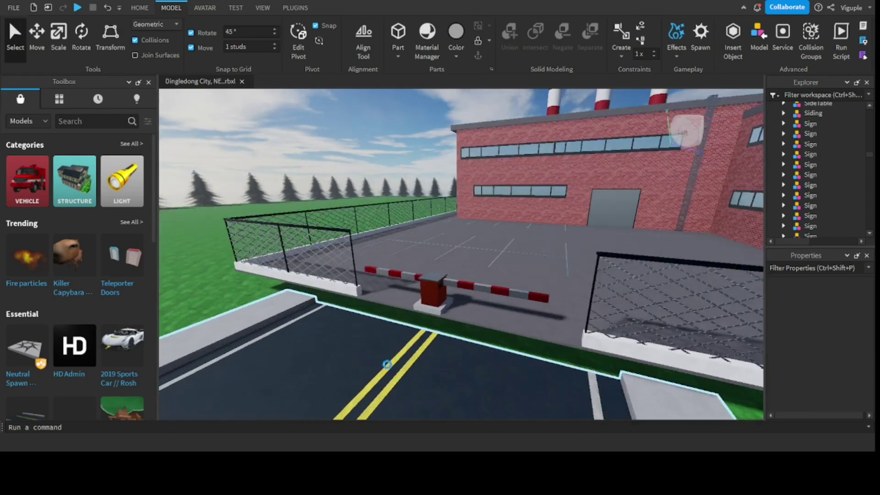
scroll(440, 350, "up", 5)
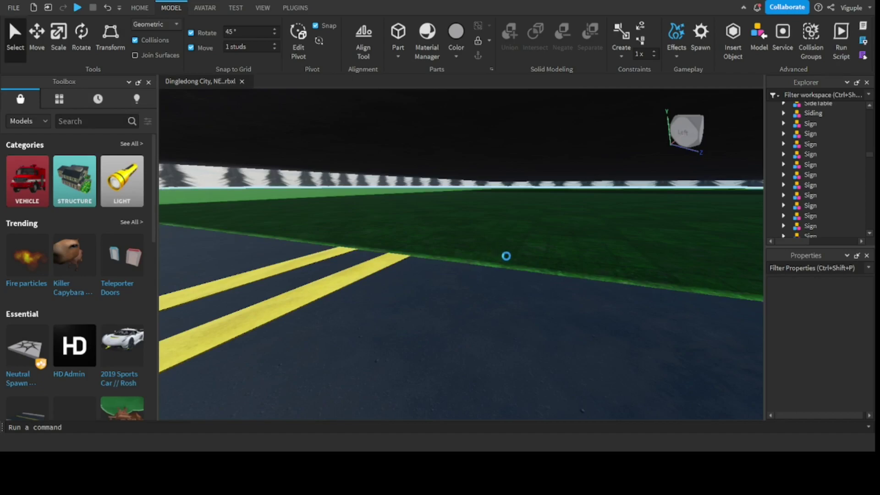
Step: View the whole factory with its fenced parking lot and pass through its brick wall
scroll(503, 254, "down", 10)
scroll(514, 263, "down", 3)
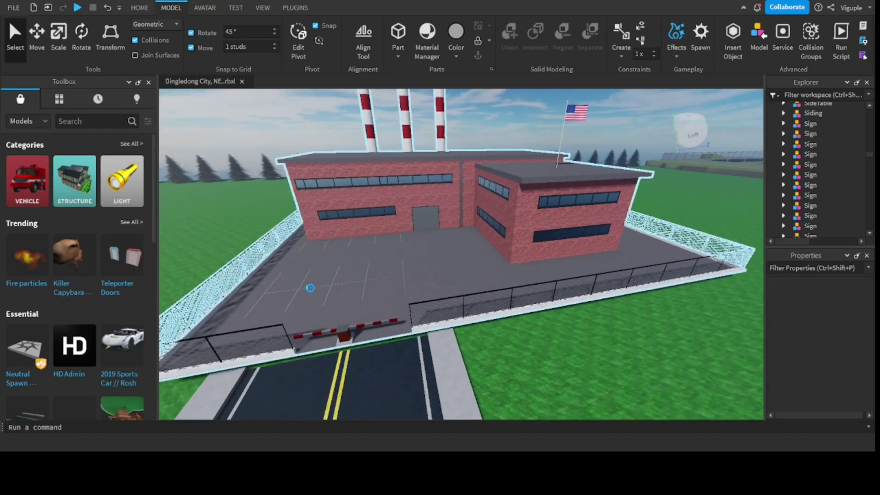
scroll(434, 183, "up", 10)
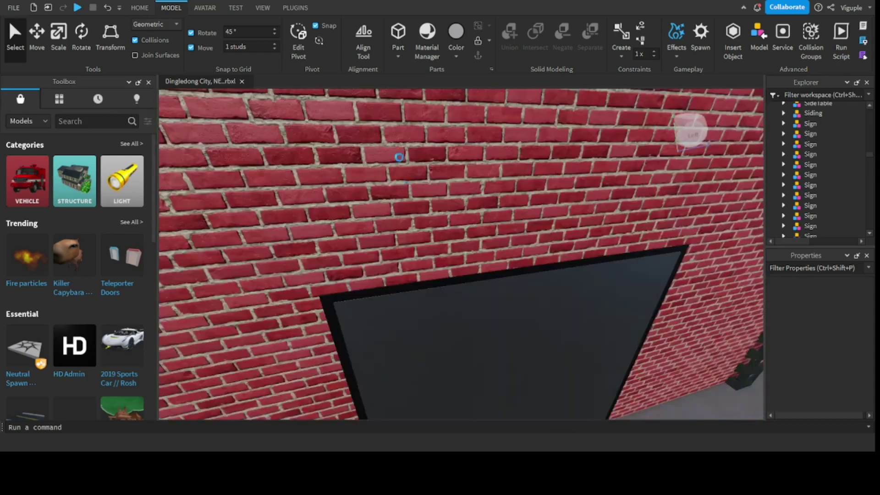
scroll(413, 170, "up", 10)
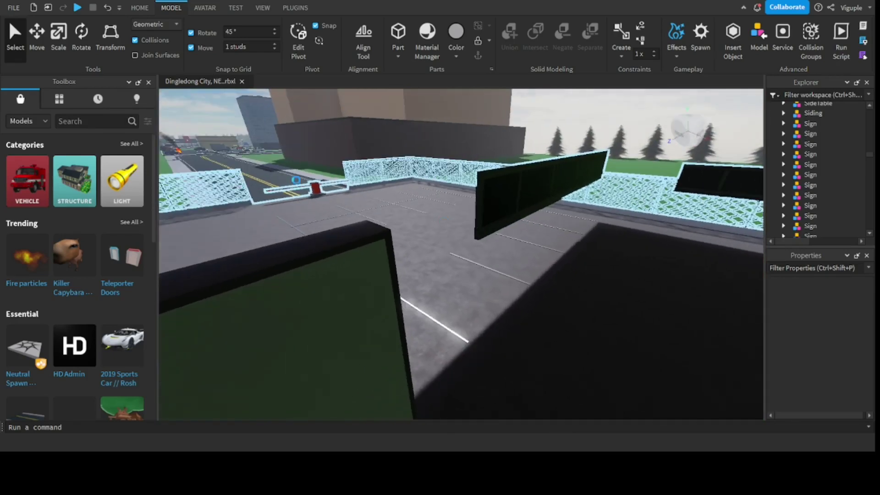
Step: Follow the road from the factory back toward the town's parking lot and glass building
right_click_drag(432, 198, 440, 189)
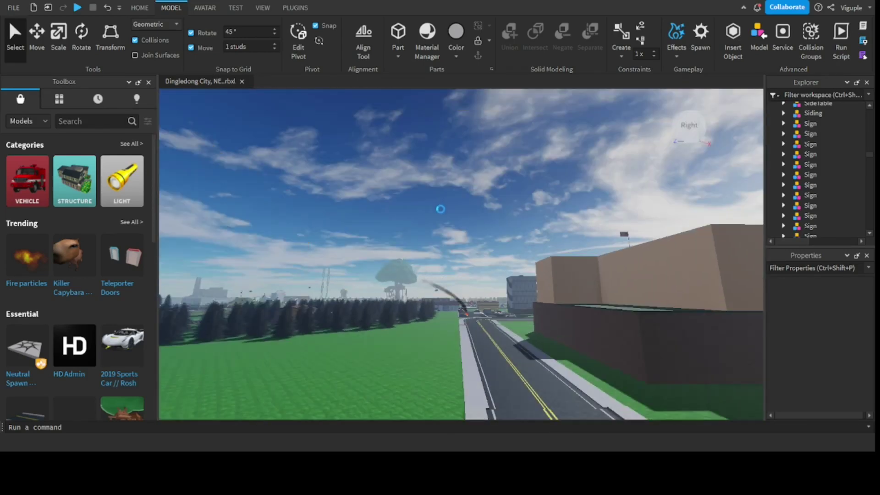
scroll(499, 264, "up", 8)
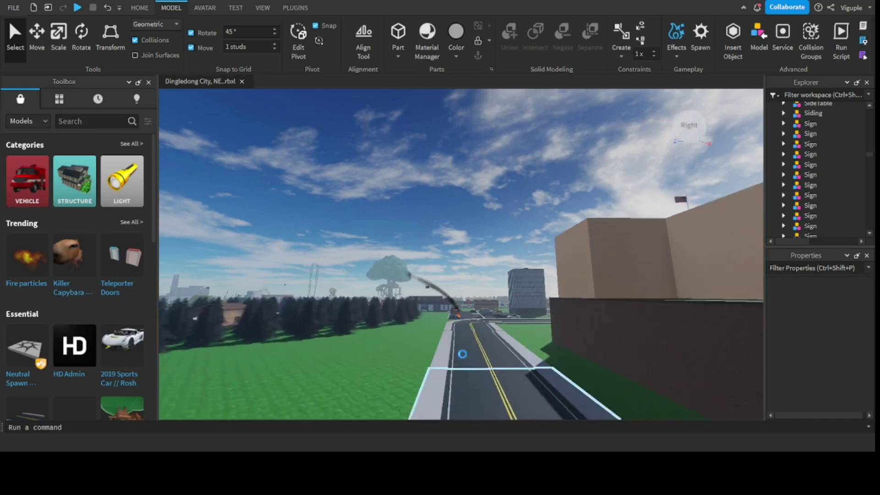
scroll(478, 337, "up", 10)
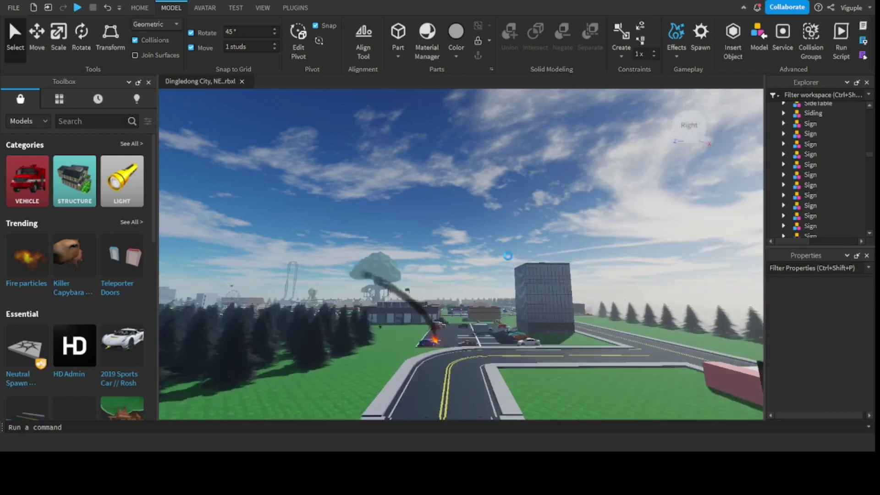
scroll(508, 333, "up", 2)
Step: View the courthouse's full facade, stepped approach and flags from the road in front of it
right_click_drag(519, 334, 478, 327)
right_click_drag(482, 240, 516, 184)
scroll(517, 185, "down", 5)
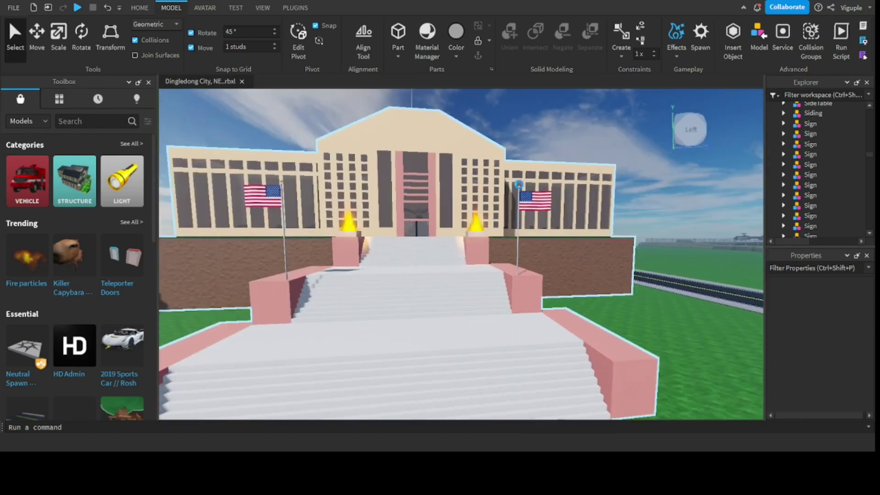
scroll(426, 339, "down", 3)
scroll(452, 380, "up", 2)
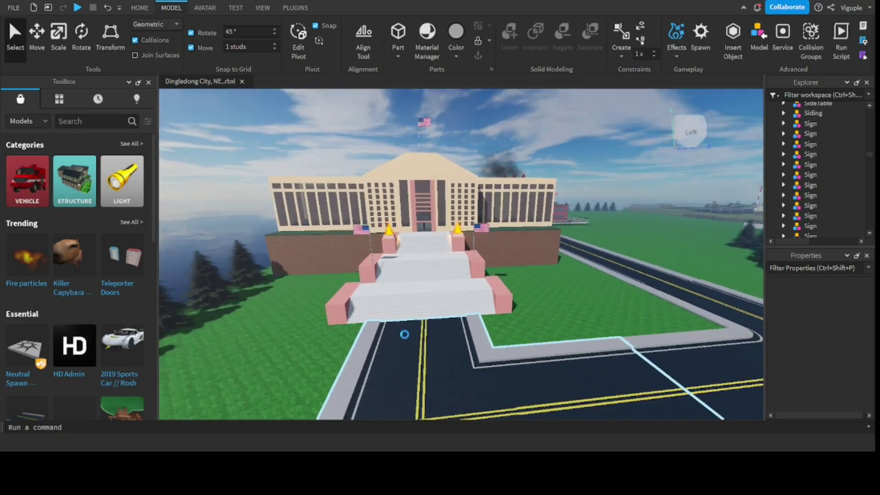
Step: Climb the courthouse stairs past the two flames and examine the entrance
scroll(425, 261, "up", 8)
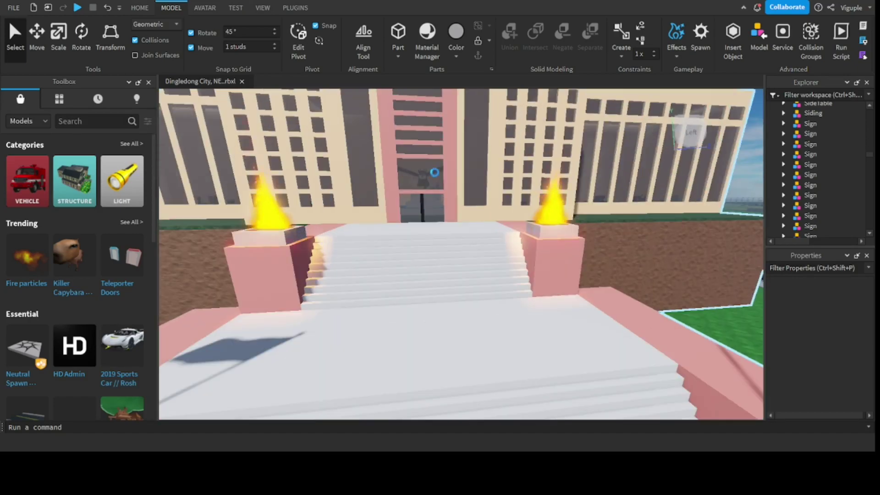
scroll(435, 172, "up", 6)
right_click_drag(444, 206, 454, 247)
right_click_drag(529, 272, 519, 225)
right_click_drag(448, 213, 426, 275)
Step: Enter the courthouse and bring the whole courtroom with its rows of seats into view
scroll(426, 275, "up", 5)
scroll(393, 252, "down", 5)
right_click_drag(424, 263, 445, 294)
scroll(507, 309, "up", 6)
scroll(523, 315, "up", 8)
right_click_drag(523, 284, 478, 268)
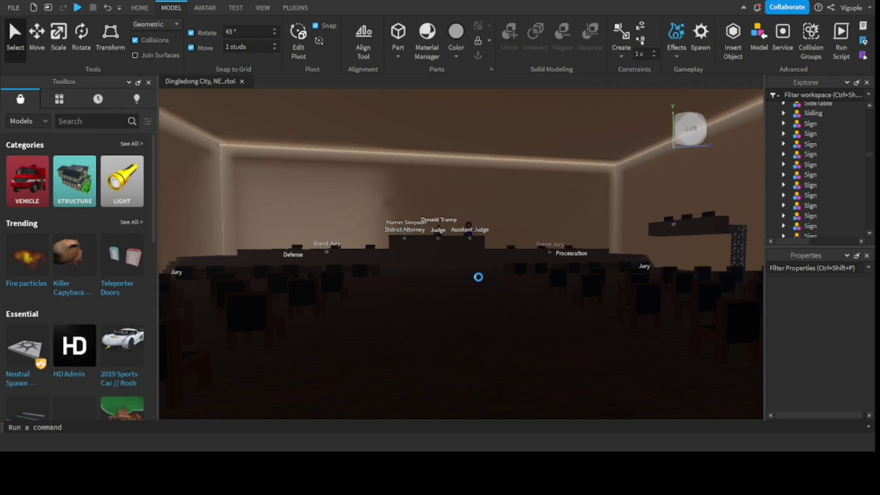
Step: Approach the courtroom's front and look over the Grand Jury, Defense and Judge positions
scroll(478, 276, "up", 8)
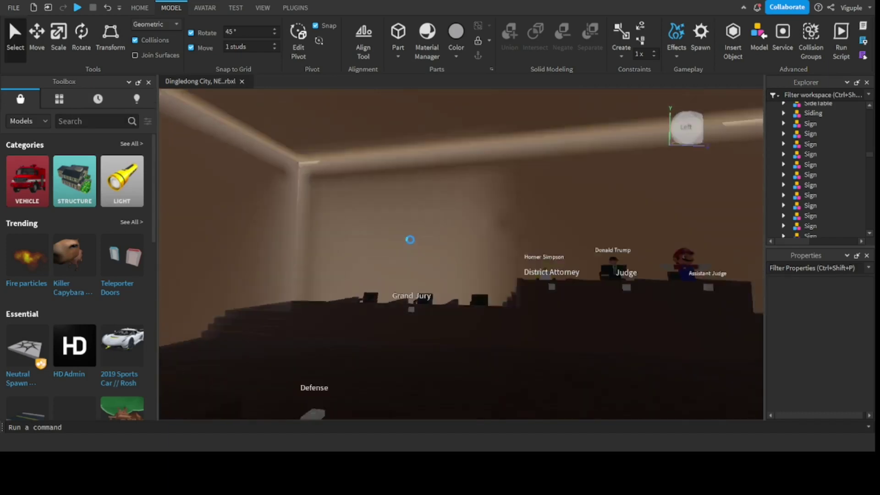
right_click_drag(406, 348, 476, 259)
scroll(486, 262, "down", 5)
scroll(497, 250, "up", 5)
scroll(476, 259, "down", 4)
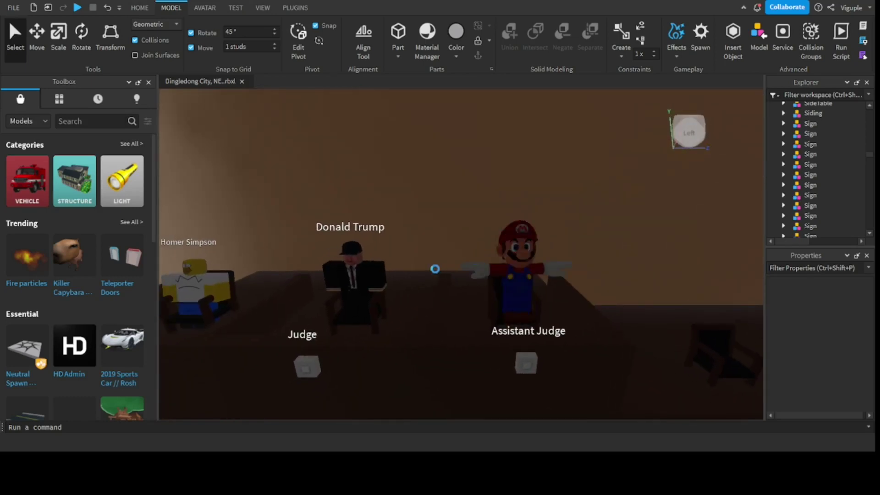
Step: Examine the characters seated at the District Attorney, Judge and Assistant Judge places up close and from farther back
scroll(430, 303, "down", 2)
scroll(404, 280, "up", 8)
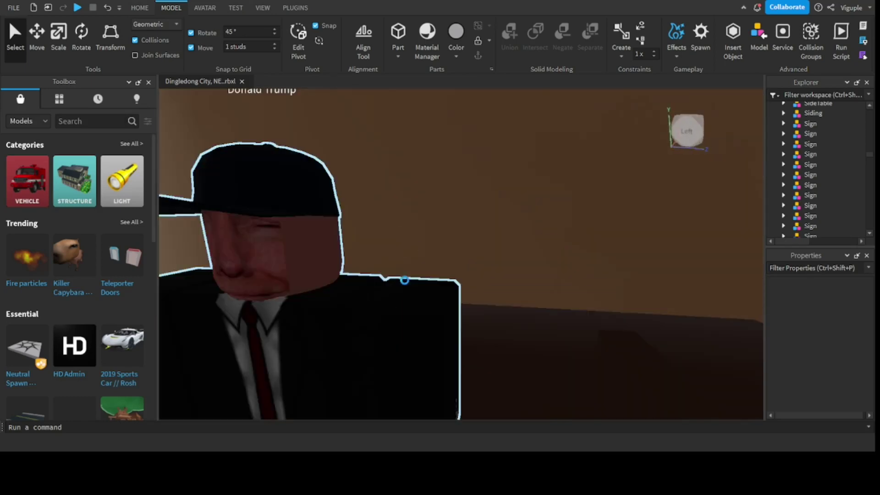
scroll(253, 310, "down", 5)
scroll(228, 334, "down", 2)
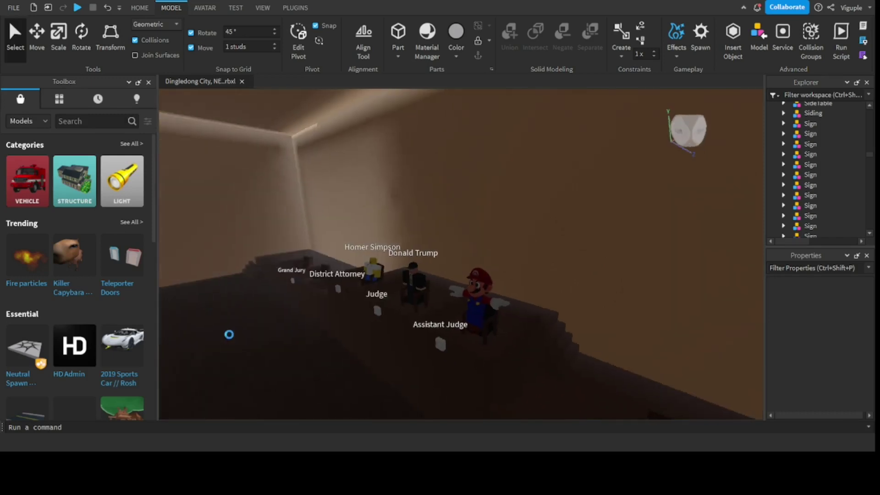
scroll(229, 334, "up", 2)
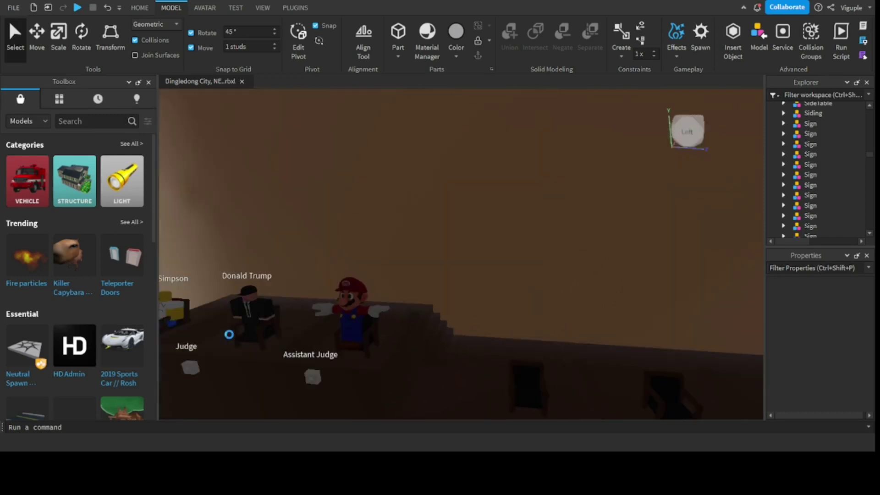
scroll(228, 335, "down", 2)
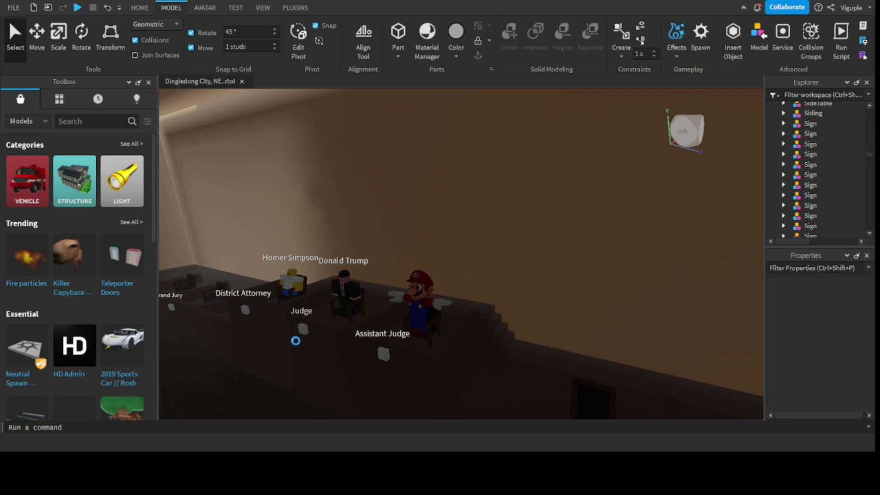
Step: Look over the raised High Ranks balcony and the seating along the courtroom's side
mouse_move(365, 349)
right_mouse_down()
mouse_move(348, 355)
mouse_move(358, 355)
right_mouse_up()
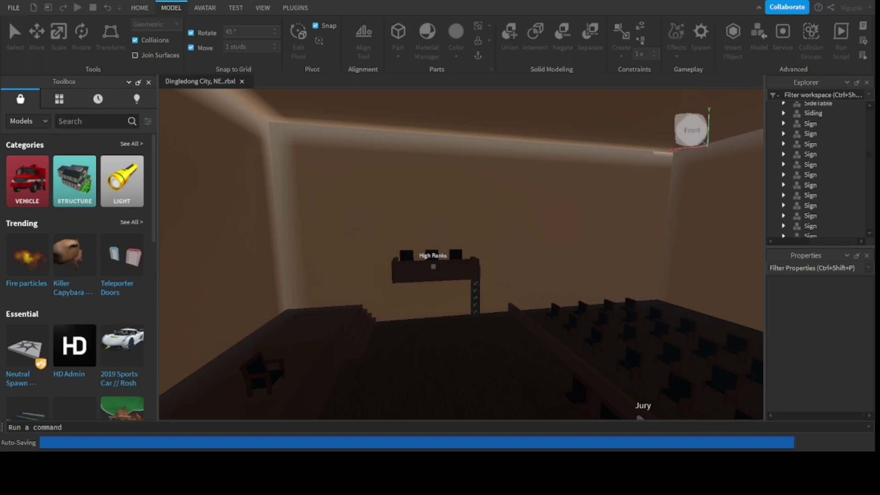
scroll(464, 249, "up", 3)
scroll(451, 206, "up", 2)
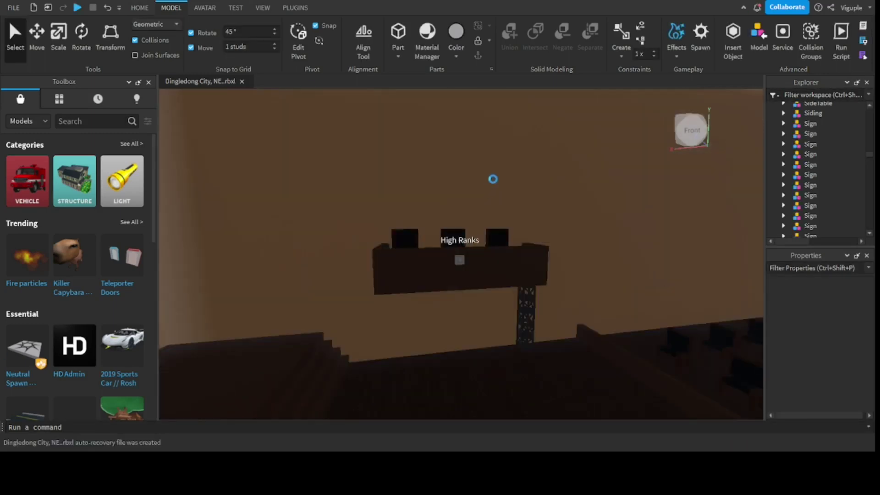
right_click_drag(514, 165, 497, 164)
scroll(420, 143, "up", 2)
scroll(350, 173, "up", 3)
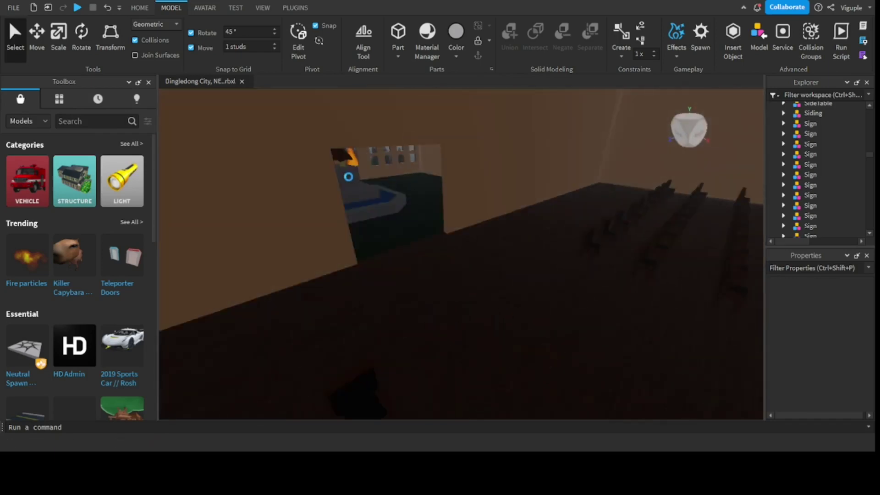
Step: Leave the courthouse and fly along the main road toward the roundabout
right_click_drag(350, 172, 379, 206)
scroll(435, 137, "down", 3)
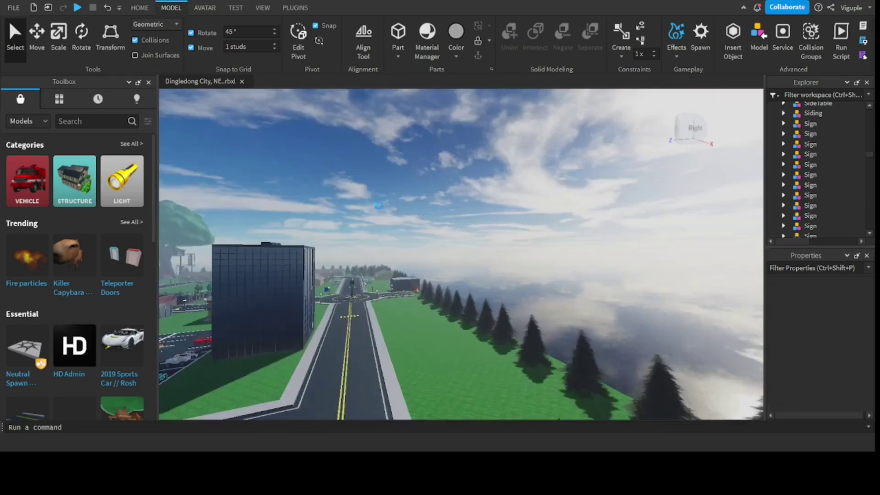
right_click_drag(381, 249, 258, 100)
scroll(258, 100, "up", 5)
Step: Set the move snap increment to 0.8 studs
left_click(140, 8)
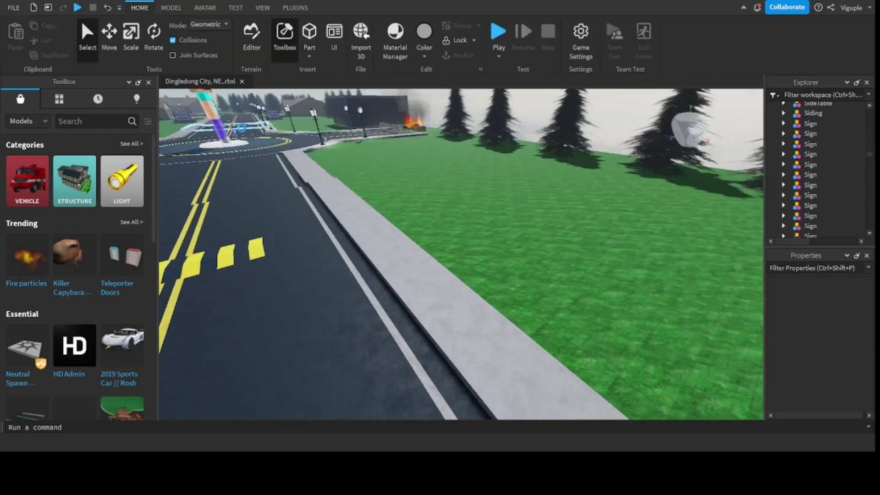
left_click(171, 8)
Step: Turn back along the road and view the entrance and Dingledong Security sign on the glass building
right_click_drag(458, 252, 279, 247)
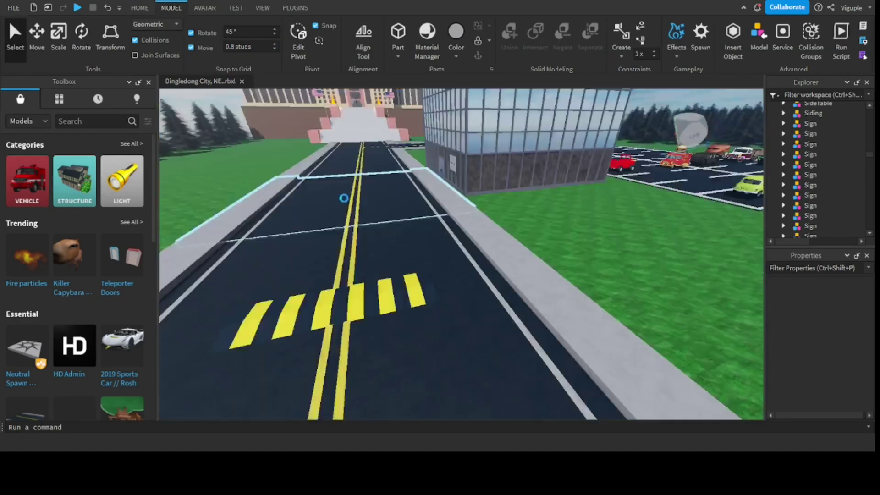
key("w")
right_click_drag(388, 231, 454, 240)
key("d")
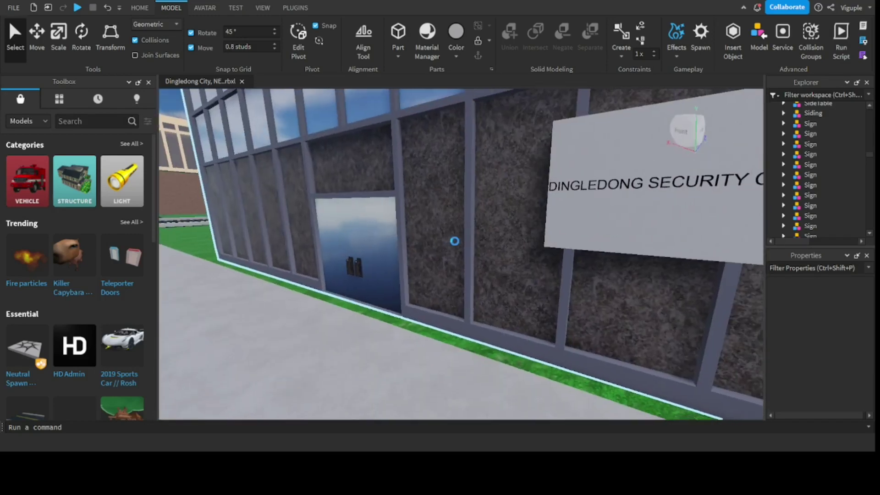
Step: View the glass security building's entrance doors up close and follow its side wall toward the parking lot
scroll(374, 223, "up", 5)
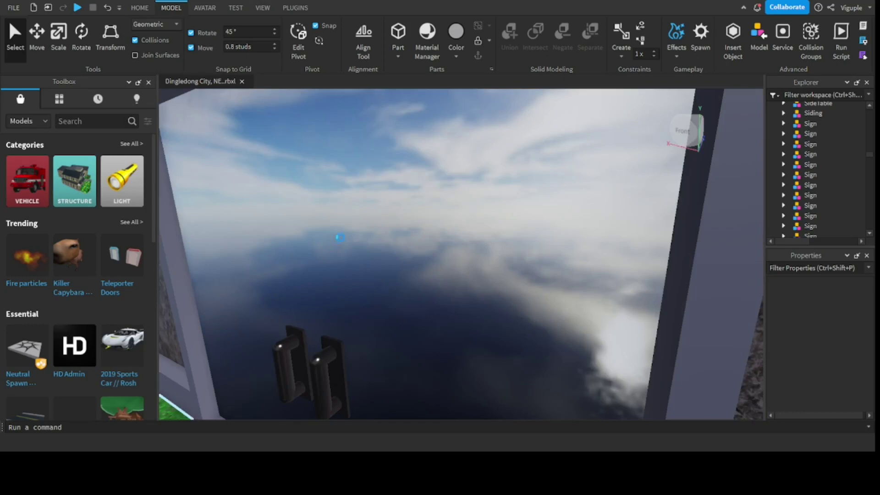
scroll(404, 199, "up", 5)
right_click_drag(448, 181, 372, 189)
scroll(375, 233, "down", 10)
right_click_drag(456, 214, 402, 263)
scroll(406, 280, "up", 3)
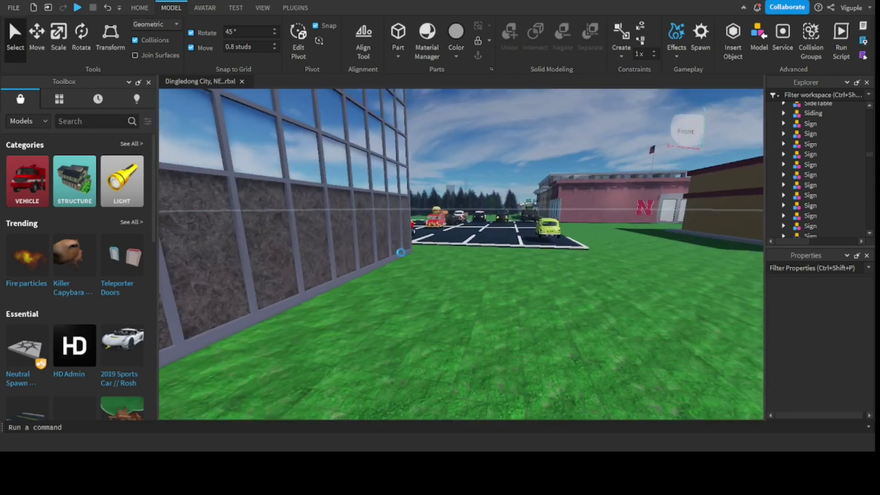
Step: Fly through the parking lot and look over the parked cars, jeeps and white box truck
key("w")
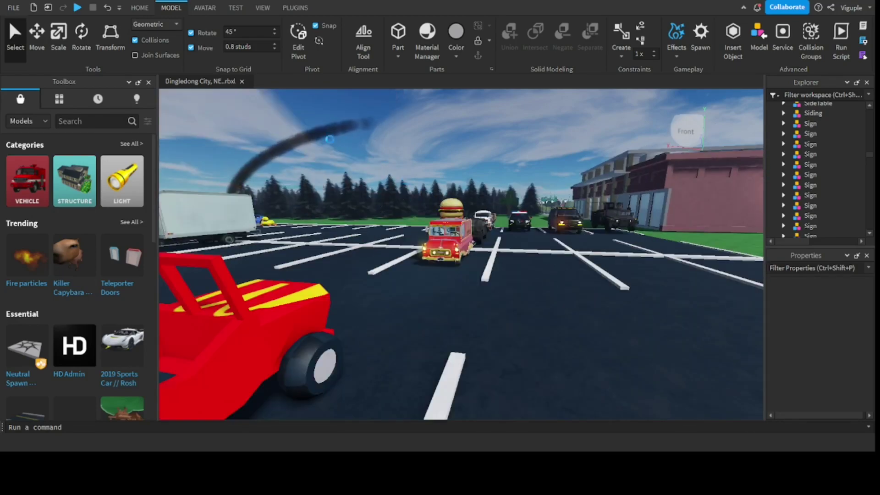
right_click_drag(330, 131, 329, 171)
scroll(436, 147, "up", 4)
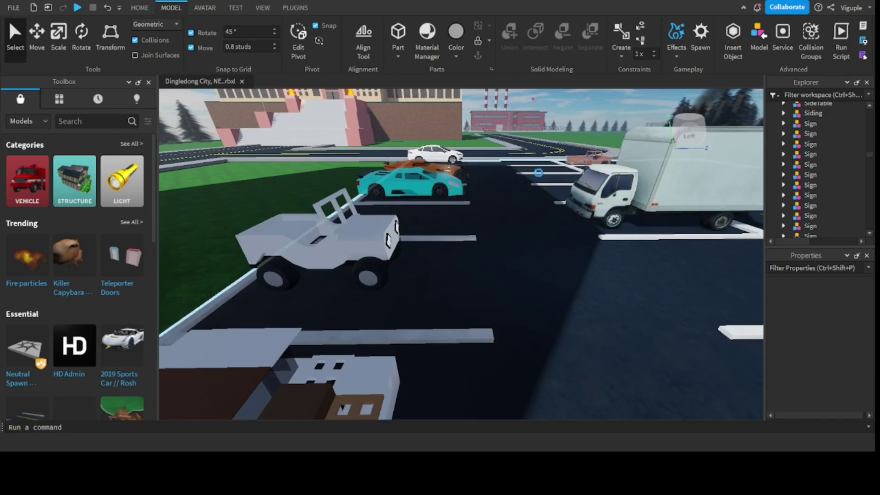
key("f")
scroll(424, 198, "down", 3)
right_click_drag(424, 199, 415, 192)
scroll(415, 192, "down", 3)
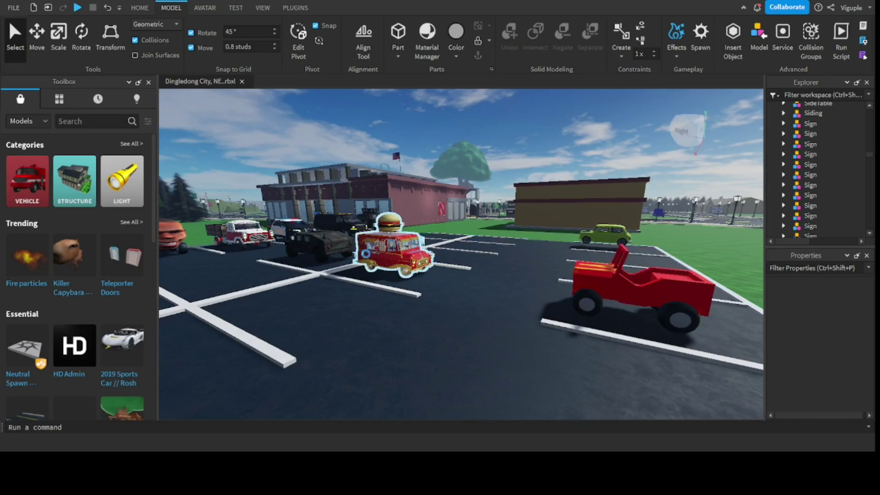
Step: Examine the McDonald's food truck's kitchen interior, its exterior and the burger on its roof
scroll(387, 247, "up", 10)
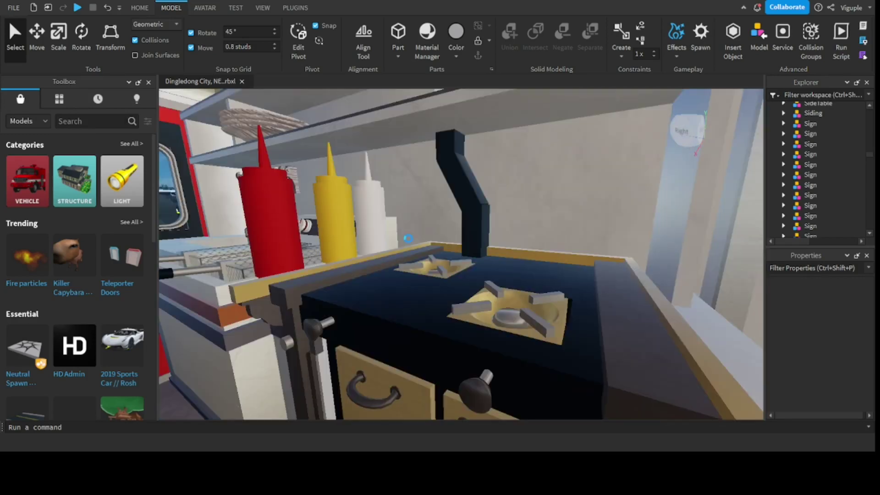
scroll(407, 238, "down", 10)
scroll(471, 266, "up", 4)
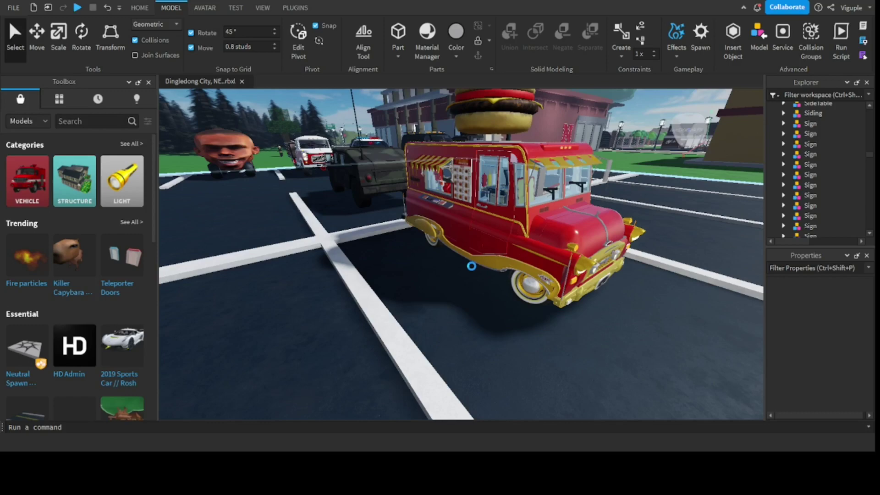
right_click_drag(471, 265, 451, 259)
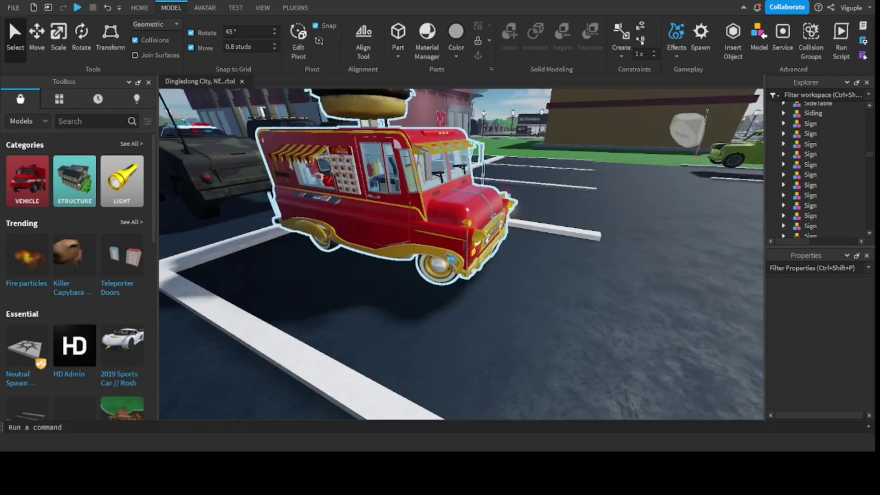
scroll(446, 229, "down", 3)
right_click_drag(446, 230, 316, 355)
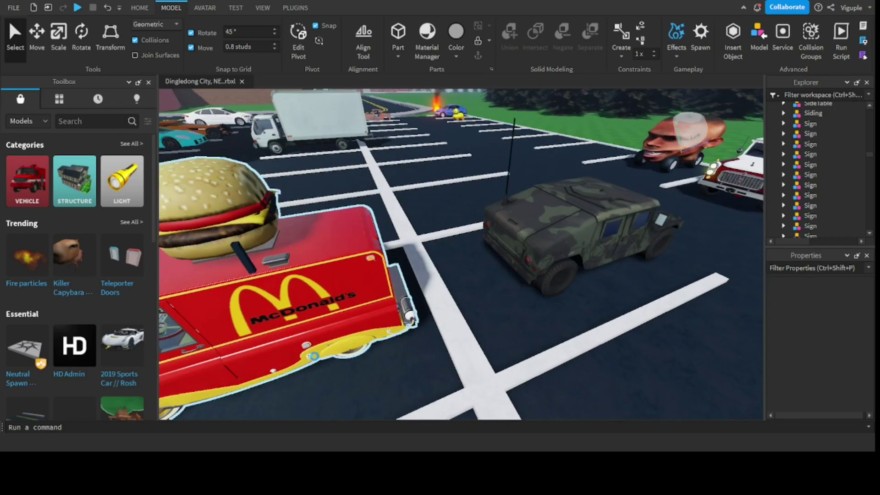
Step: View the camouflage military vehicle, the red and white pickup and the head-shaped car
scroll(548, 317, "up", 3)
left_click(555, 251)
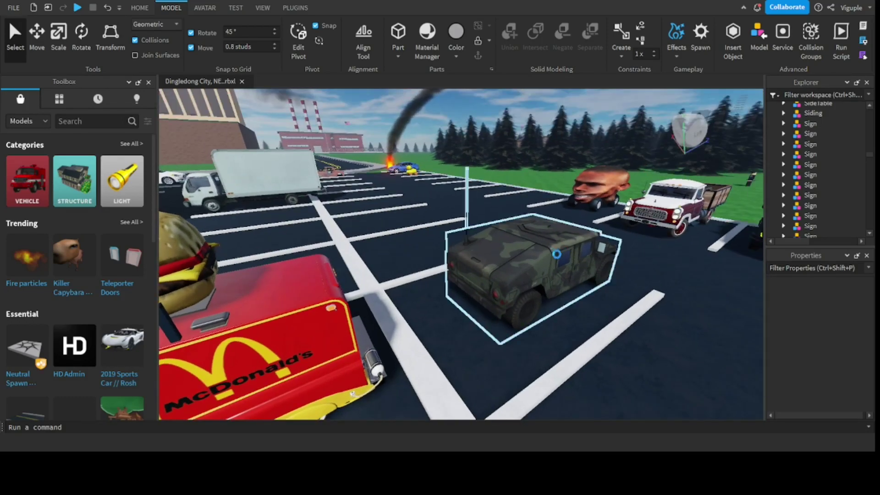
right_click_drag(563, 267, 562, 267)
left_click(481, 235)
key("f")
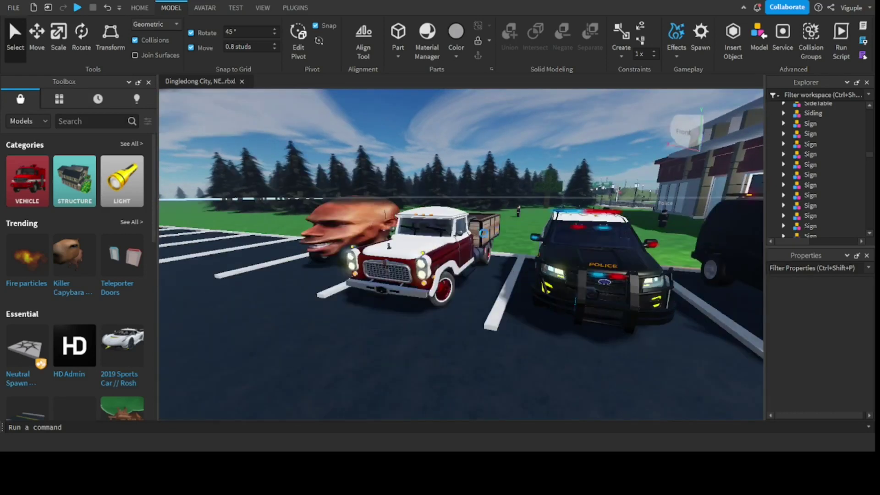
left_click(310, 239)
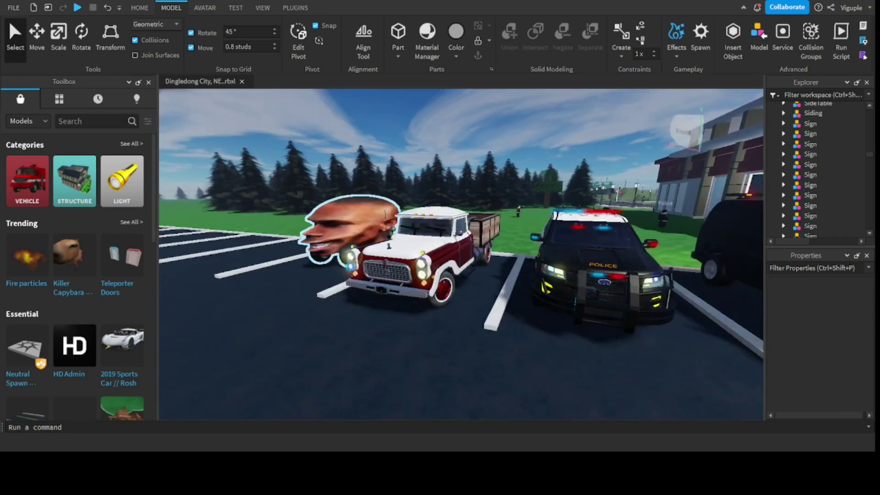
Step: Inspect the police vehicles and the armored truck with the roof turret at the end of the parking lot
scroll(412, 328, "down", 5)
scroll(515, 328, "up", 4)
left_click(570, 248)
scroll(541, 224, "up", 4)
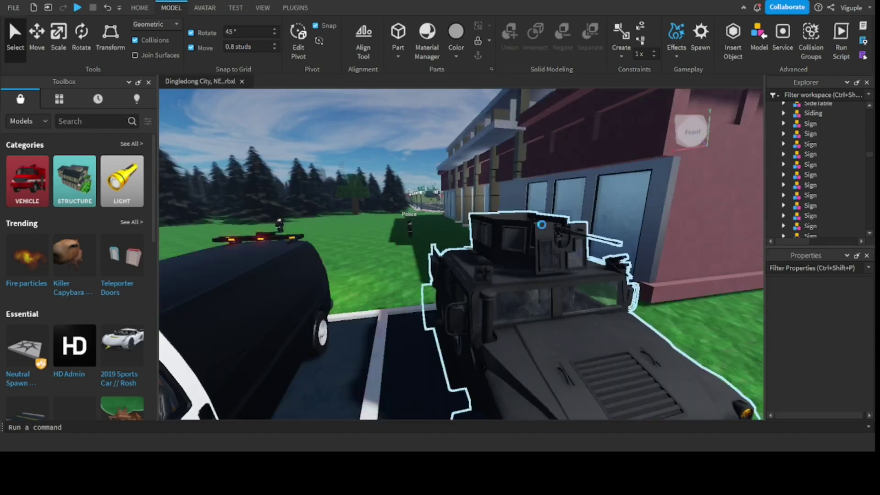
scroll(543, 254, "down", 8)
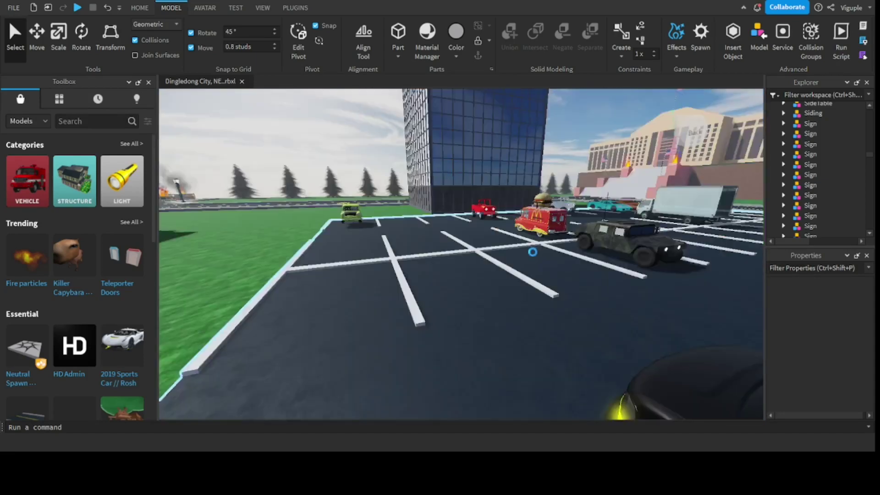
right_click_drag(533, 251, 532, 251)
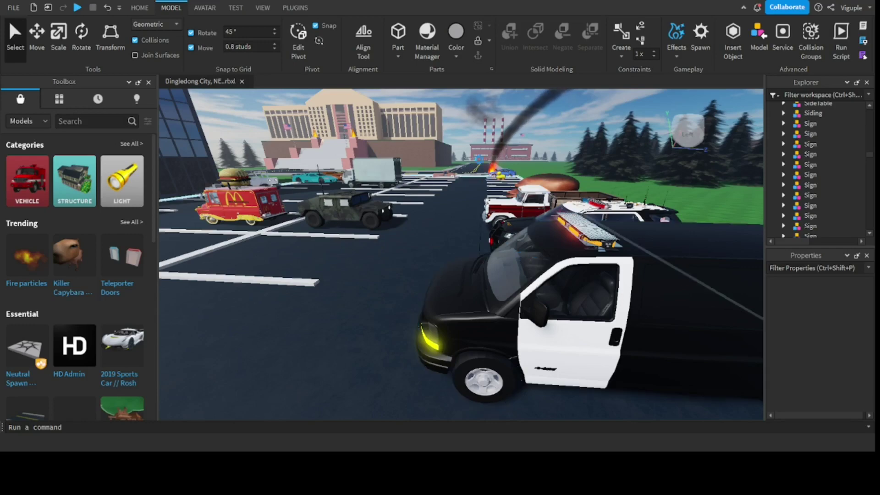
Step: Cross the parking lot and view the burning blue car and the yellow duck car
scroll(458, 220, "up", 10)
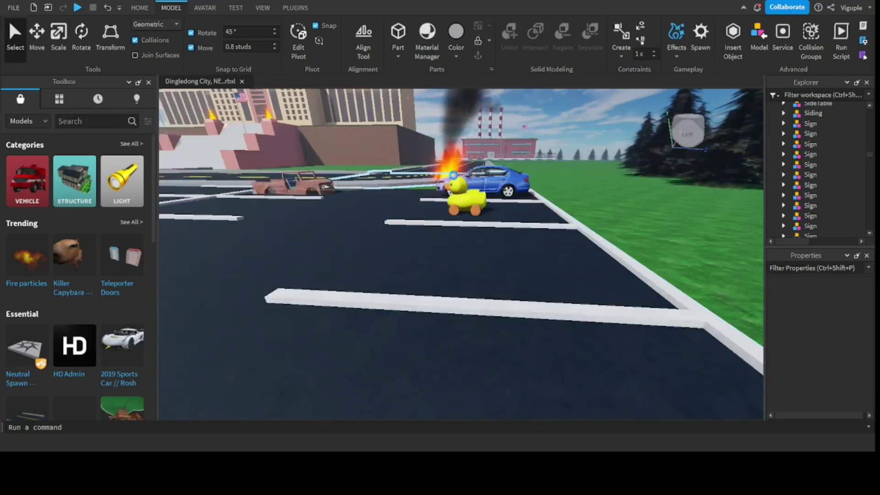
scroll(454, 198, "up", 10)
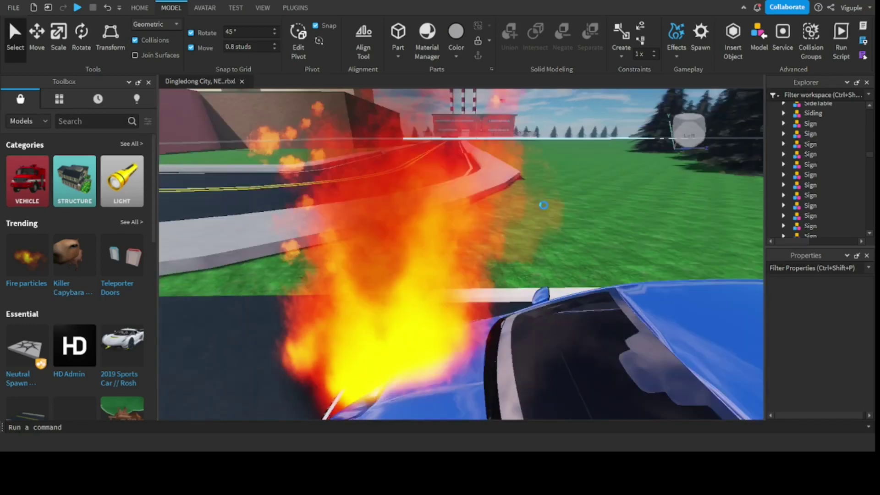
scroll(552, 213, "down", 10)
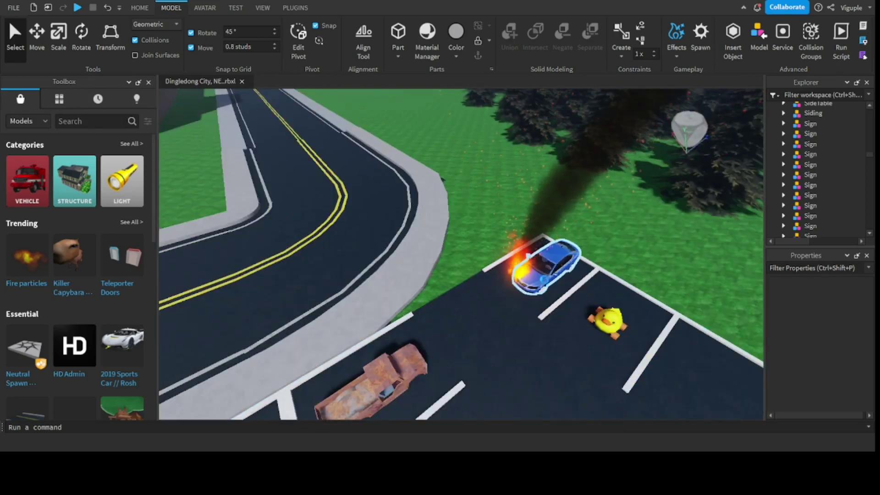
scroll(530, 283, "up", 3)
scroll(628, 199, "up", 3)
right_click_drag(629, 199, 632, 199)
scroll(631, 199, "down", 5)
right_click_drag(489, 230, 489, 238)
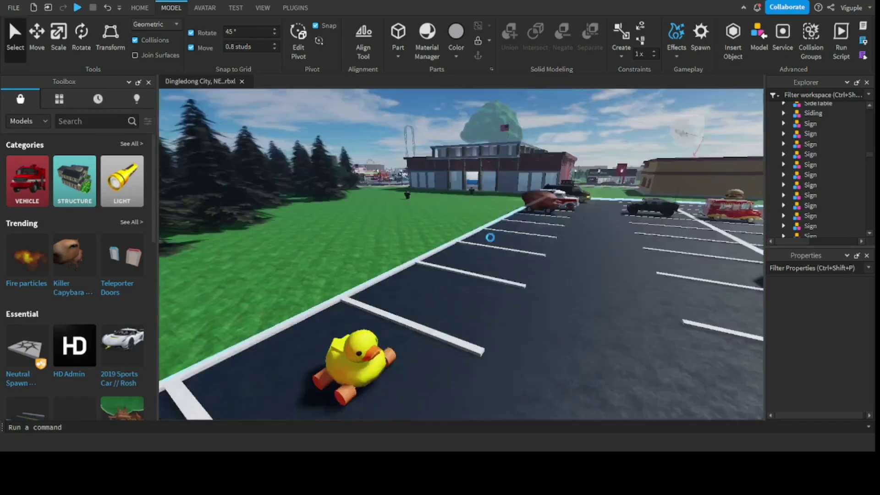
Step: Fly along the parking lot and over the grass to the police officer outside the brick police station
scroll(484, 233, "up", 4)
scroll(457, 149, "up", 4)
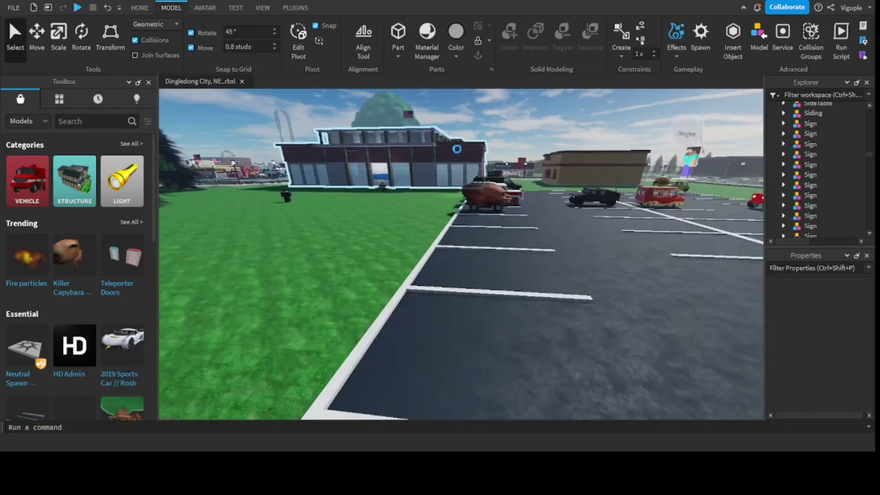
scroll(457, 149, "up", 3)
scroll(328, 255, "down", 3)
right_click_drag(328, 255, 509, 229)
scroll(509, 229, "up", 3)
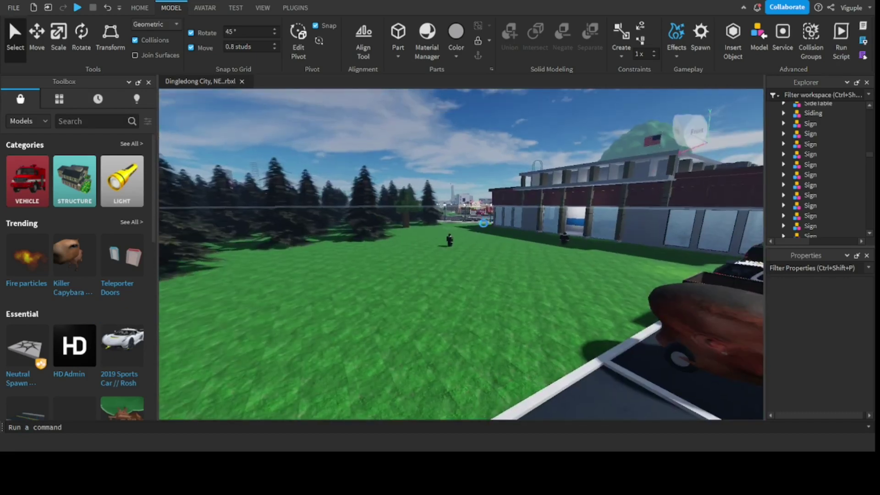
scroll(446, 240, "up", 5)
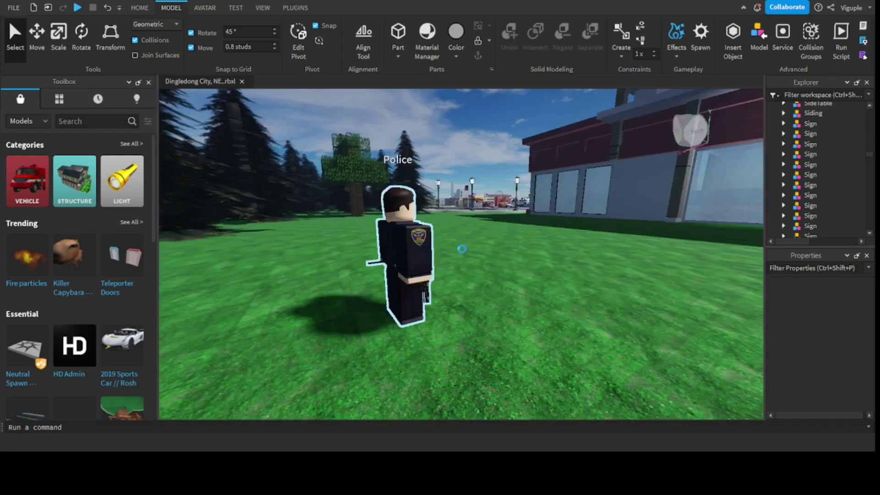
Step: Enter the police station and look around the room with the blue-striped walls
right_click_drag(552, 190, 552, 183)
scroll(430, 211, "up", 2)
scroll(390, 215, "up", 3)
scroll(371, 277, "up", 3)
right_click_drag(394, 289, 387, 305)
scroll(357, 229, "down", 4)
right_click_drag(329, 139, 377, 195)
scroll(377, 194, "up", 5)
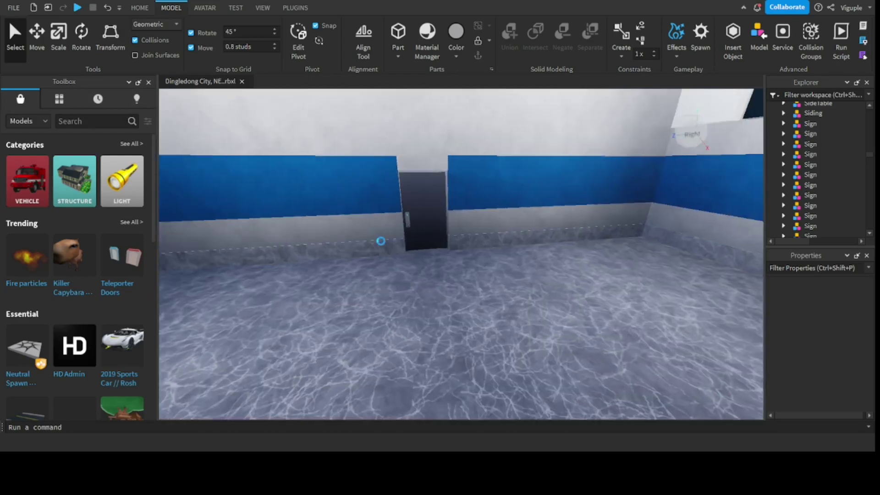
Step: View the door marked Reception and the police officers standing in the station's lobby
right_click_drag(380, 240, 469, 240)
scroll(553, 234, "up", 2)
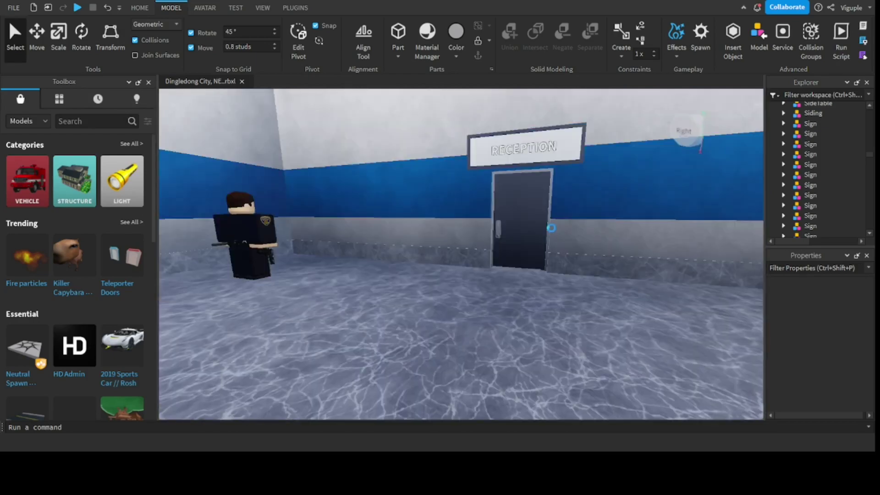
right_click_drag(531, 224, 532, 224)
scroll(498, 213, "up", 2)
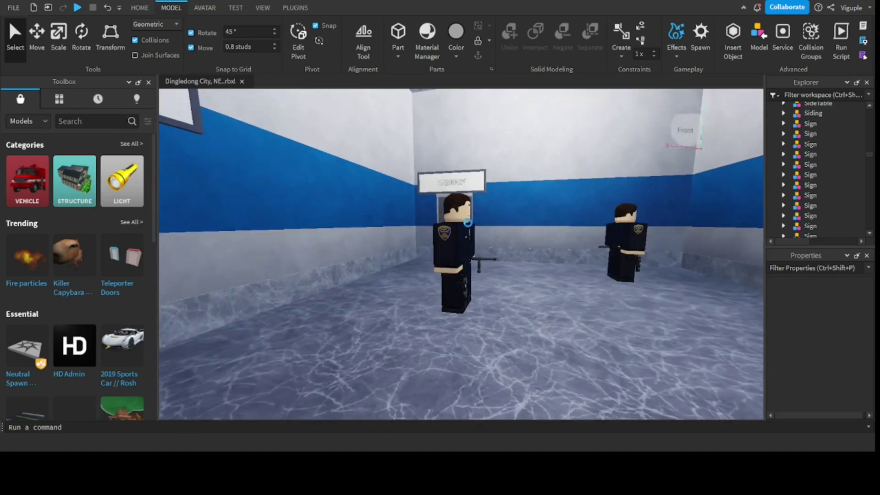
right_click_drag(424, 252, 463, 281)
Step: Examine the Cell 01 door with its keypad and the surrounding cell corridor
scroll(472, 238, "up", 2)
scroll(472, 238, "up", 4)
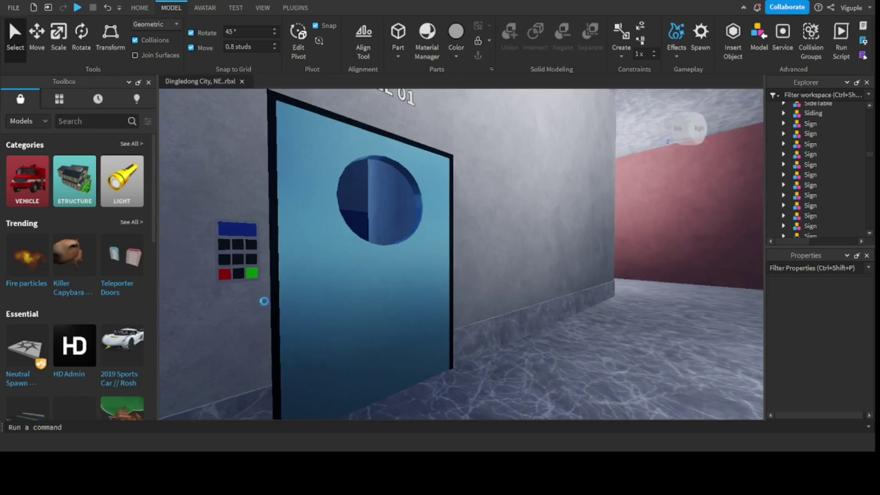
right_click_drag(264, 302, 323, 275)
scroll(322, 275, "down", 2)
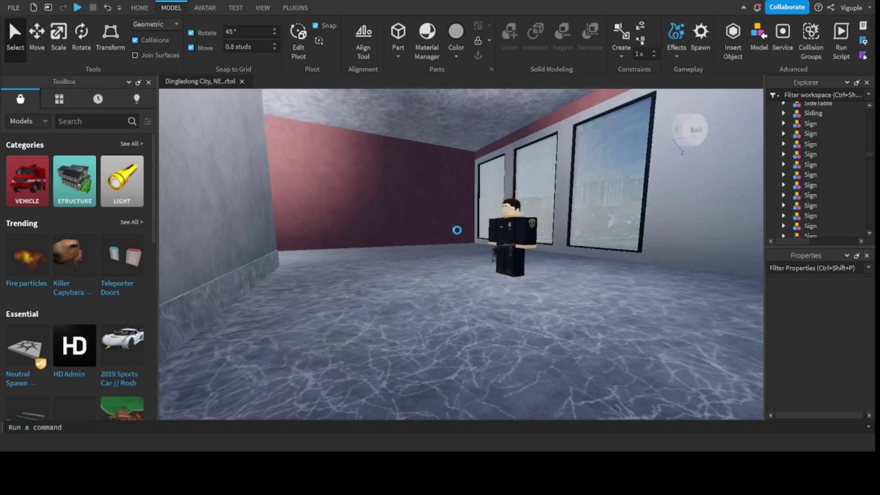
right_click_drag(457, 230, 457, 225)
scroll(390, 151, "up", 3)
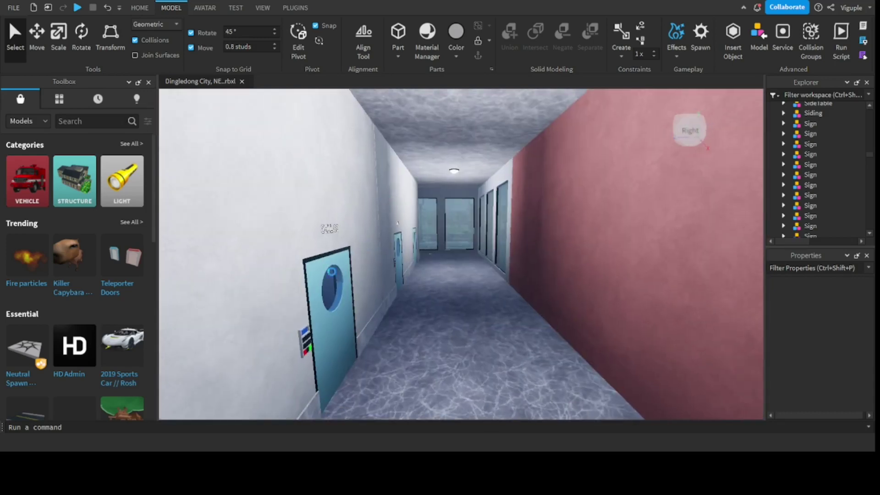
Step: Look inside the holding cells at the prisoners and back out of the building
scroll(331, 271, "up", 5)
right_click_drag(340, 267, 401, 300)
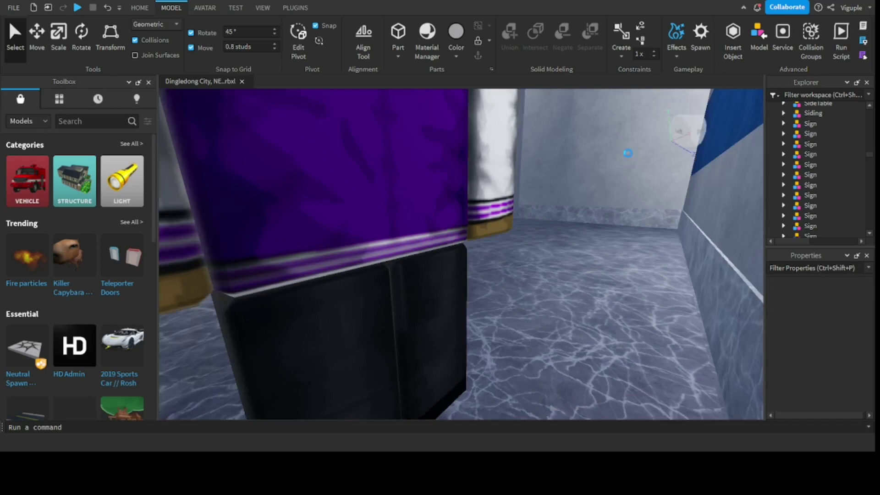
right_click_drag(628, 153, 443, 257)
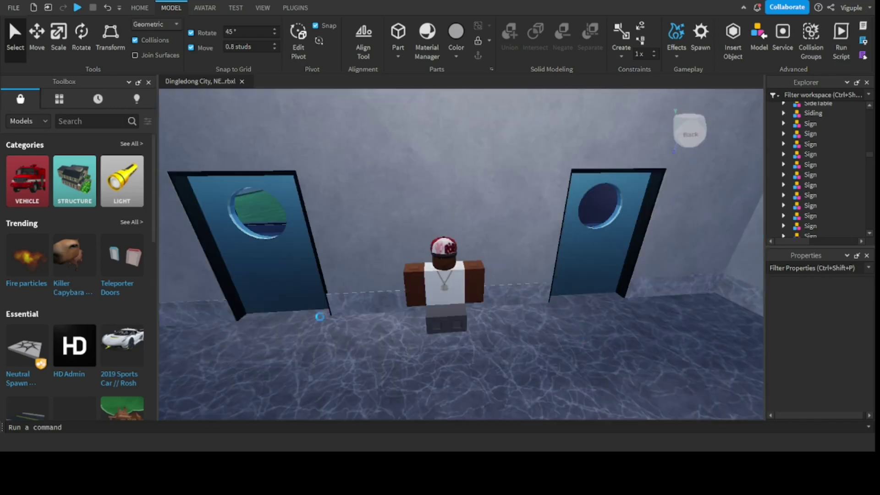
key("w")
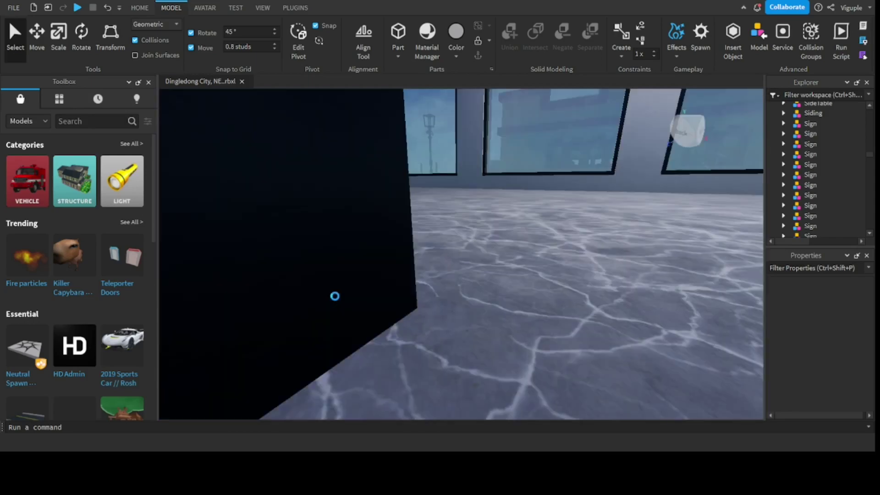
key("s")
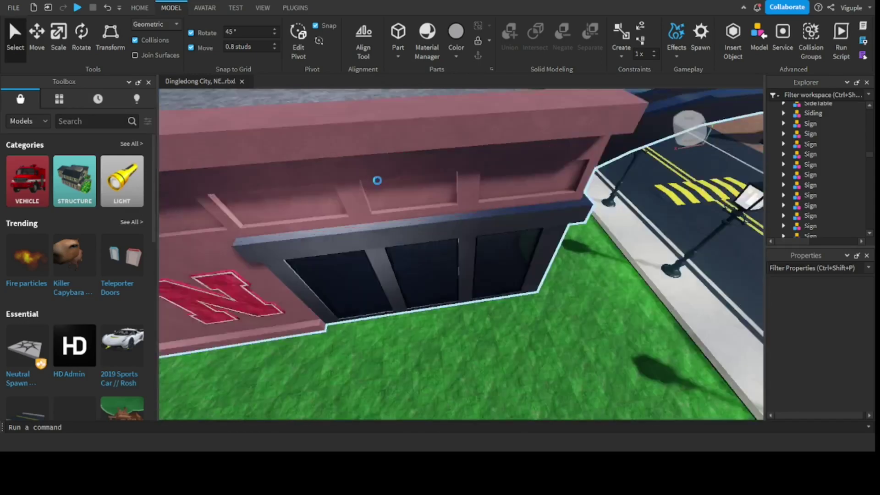
Step: Return inside the police station and view the prisoner wearing the red and white cap
key("w")
key("s")
key("w")
right_click_drag(419, 171, 447, 194)
key("w")
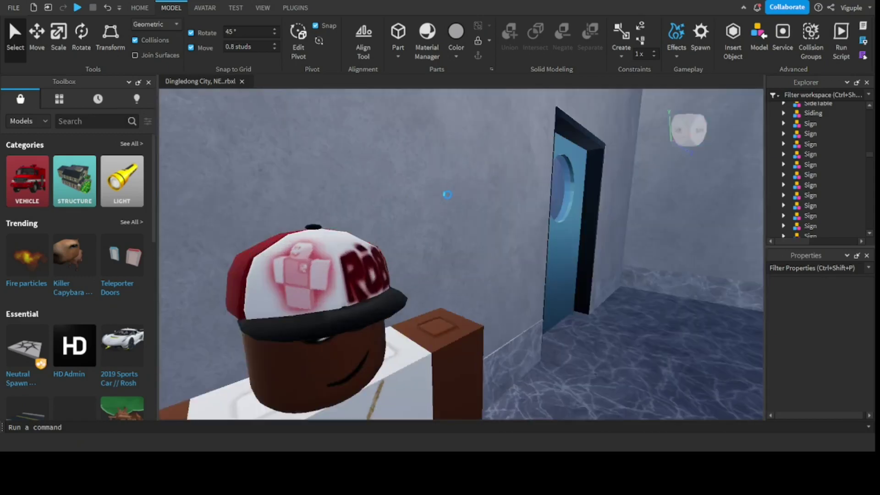
Step: Leave the cell and look along the windowed corridor toward the guarding police officer
key("w")
key("w")
right_click_drag(606, 170, 631, 198)
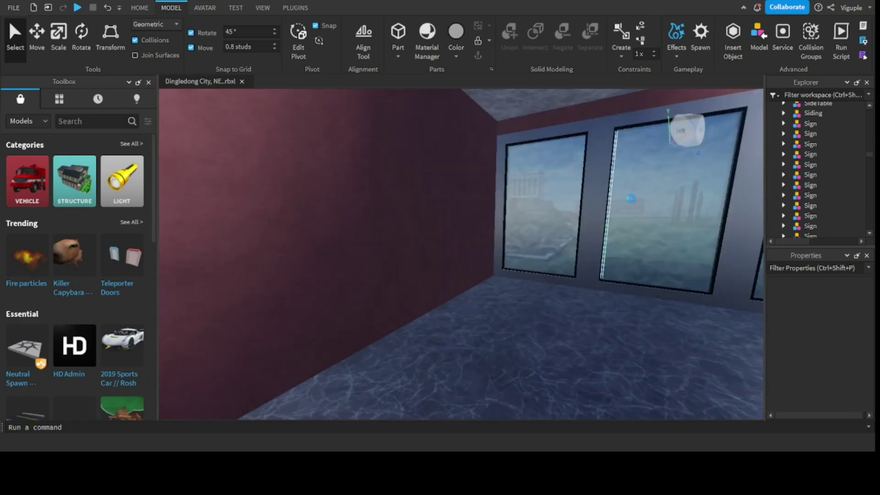
right_click_drag(541, 211, 600, 281)
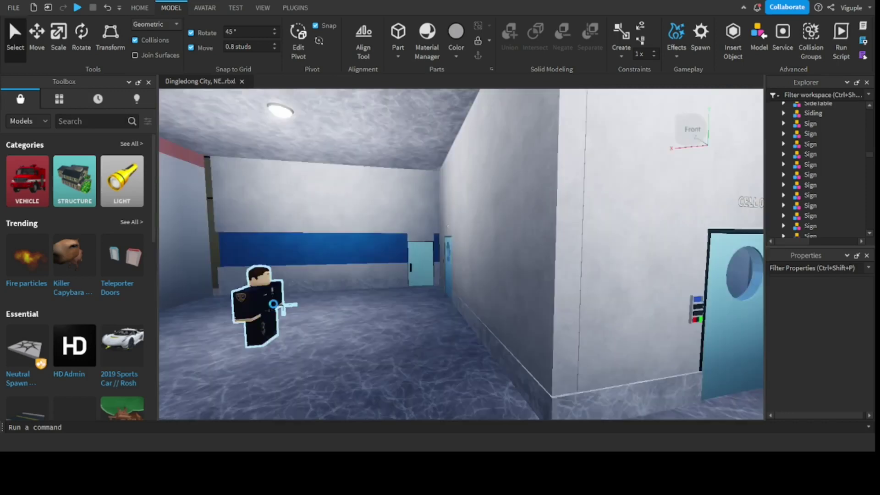
Step: Look along the police station corridor and around the hall with the signed doors and police officers
key("w")
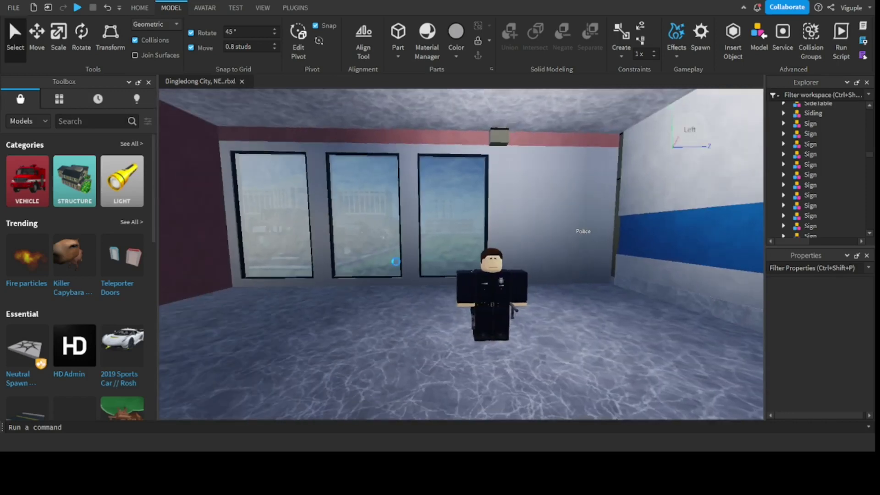
key("d")
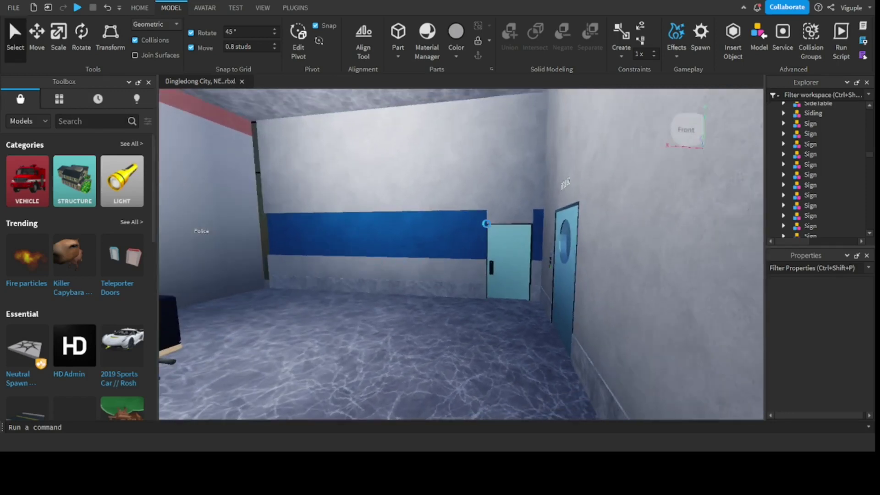
key("w")
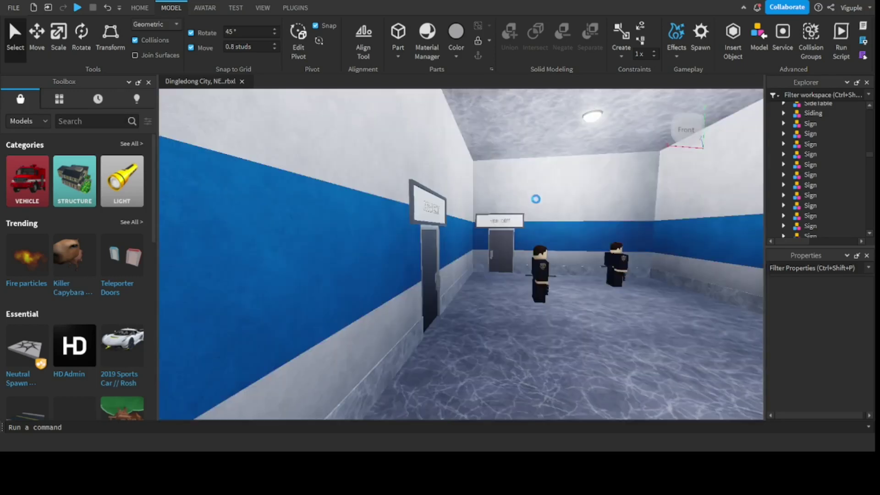
right_click_drag(535, 199, 522, 202)
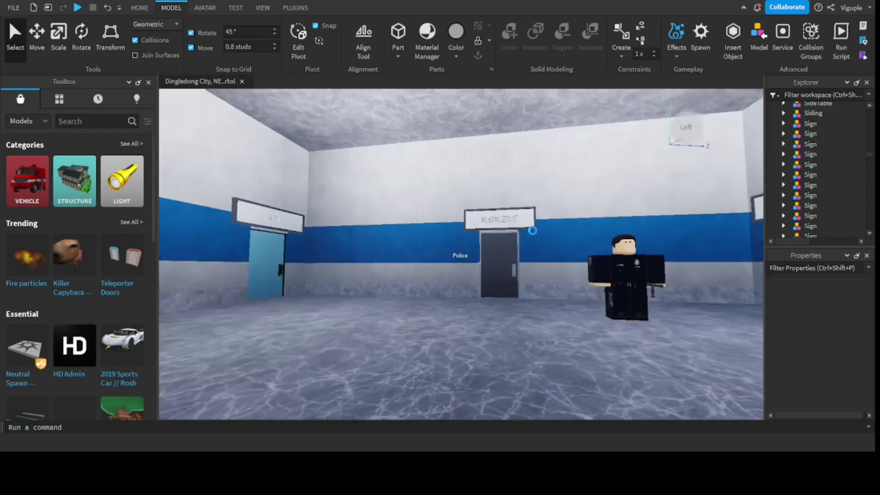
right_click_drag(532, 230, 532, 230)
scroll(439, 272, "up", 5)
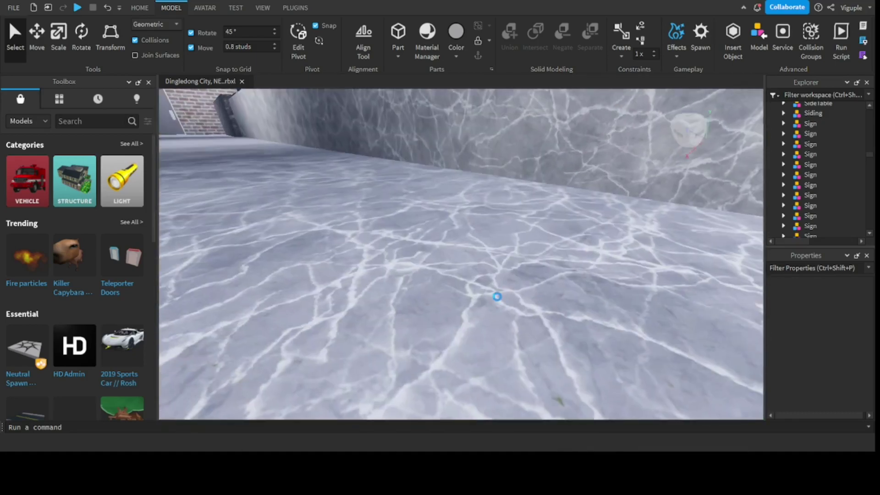
Step: Leave the police station and view its name sign on the checkered stone wall outside
right_click_drag(498, 297, 603, 253)
right_click_drag(464, 323, 351, 298)
scroll(351, 297, "up", 3)
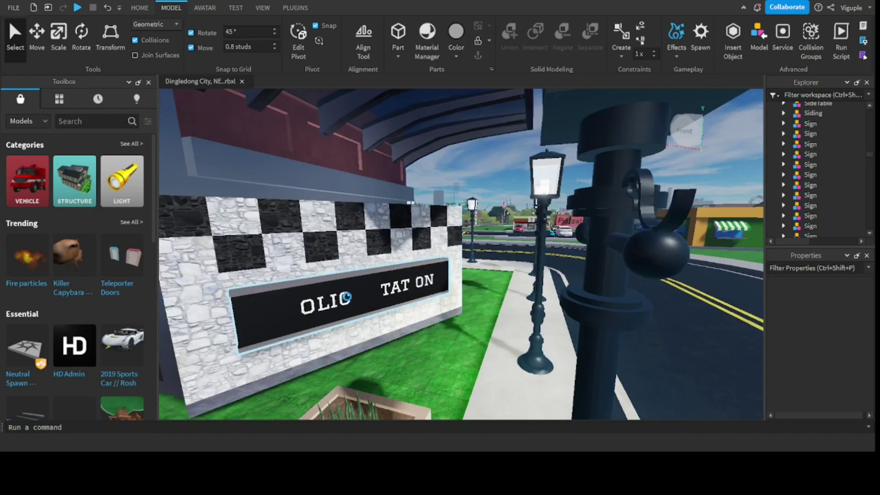
right_click_drag(374, 289, 354, 336)
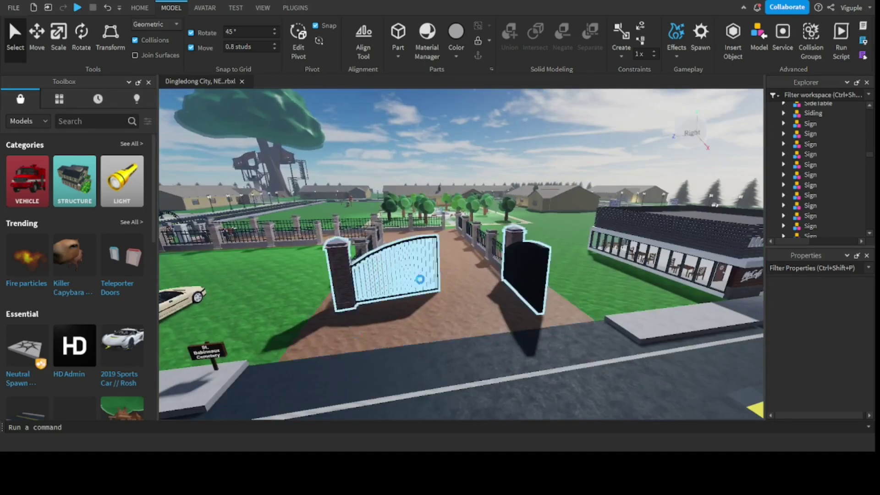
Step: Pass through the gate and follow the fenced dirt path to the St. Babineaux Cemetery entrance
key("w")
key("w")
right_click_drag(352, 158, 274, 261)
key("w")
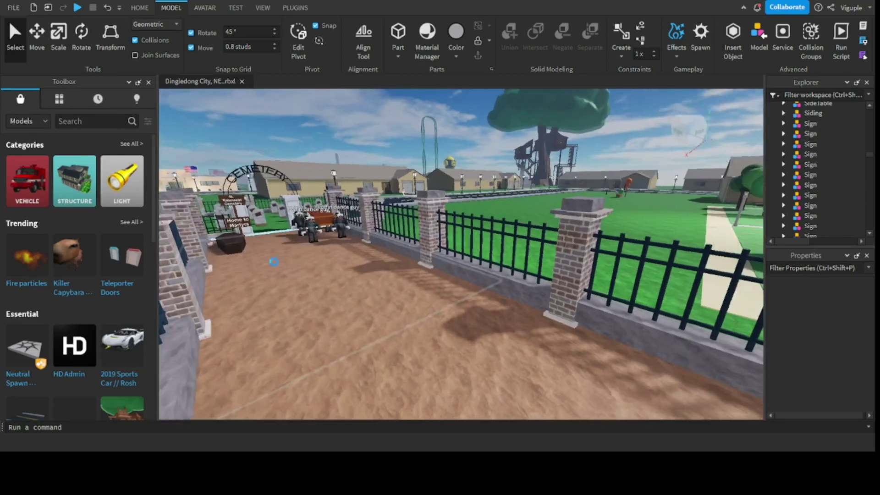
key("w")
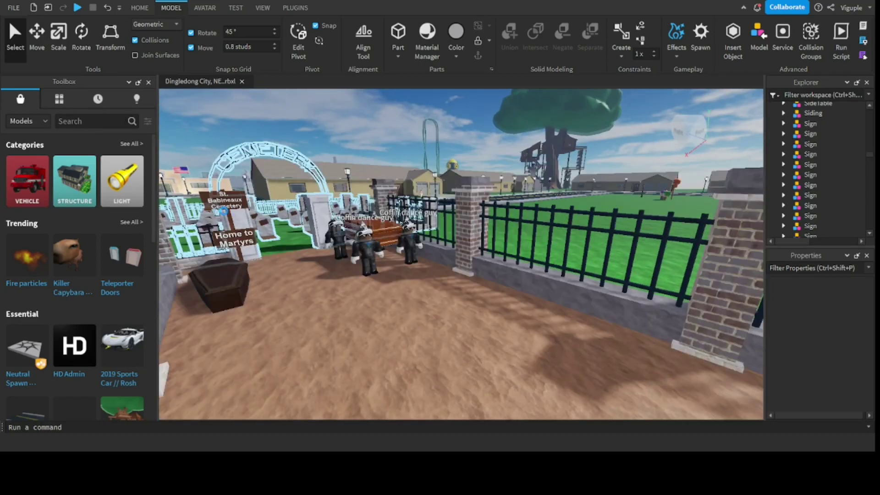
Step: Examine the Coffin dance guy figures carrying the coffin beside the cemetery sign
key("w")
key("s")
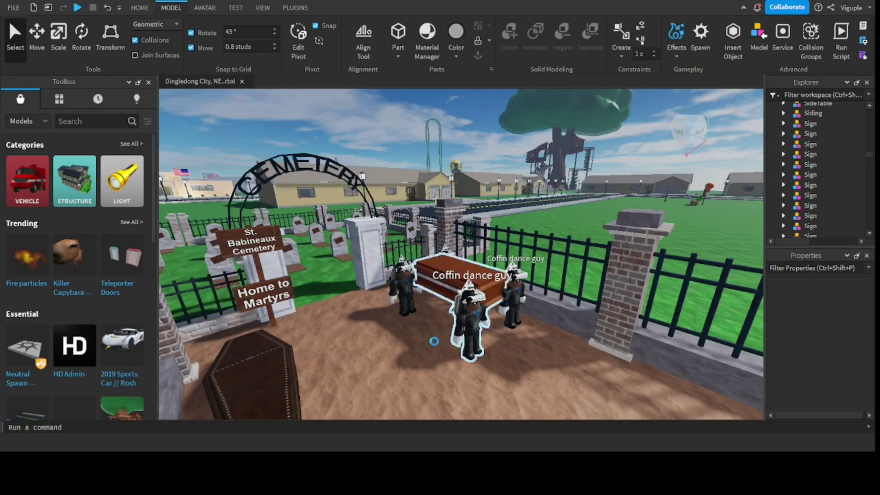
scroll(484, 339, "up", 5)
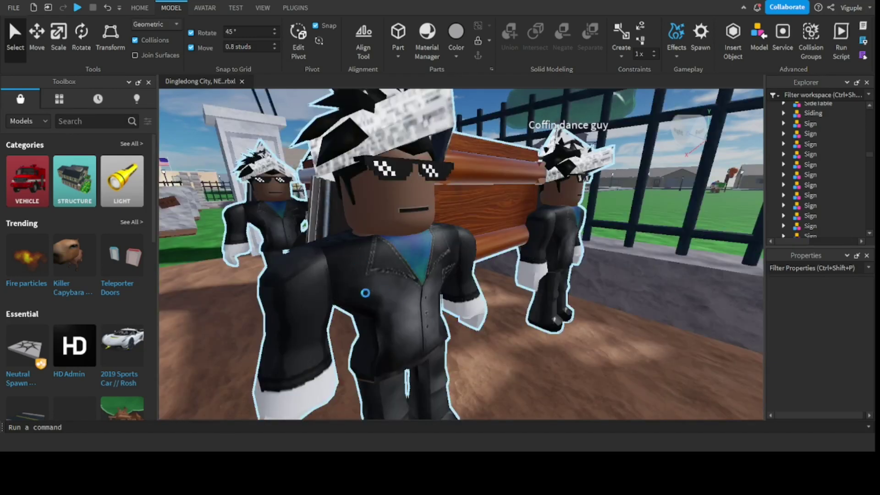
scroll(365, 292, "down", 5)
right_click_drag(365, 293, 420, 204)
Step: Look around the dining area inside the Los Pollos restaurant
scroll(421, 205, "up", 5)
scroll(421, 205, "up", 8)
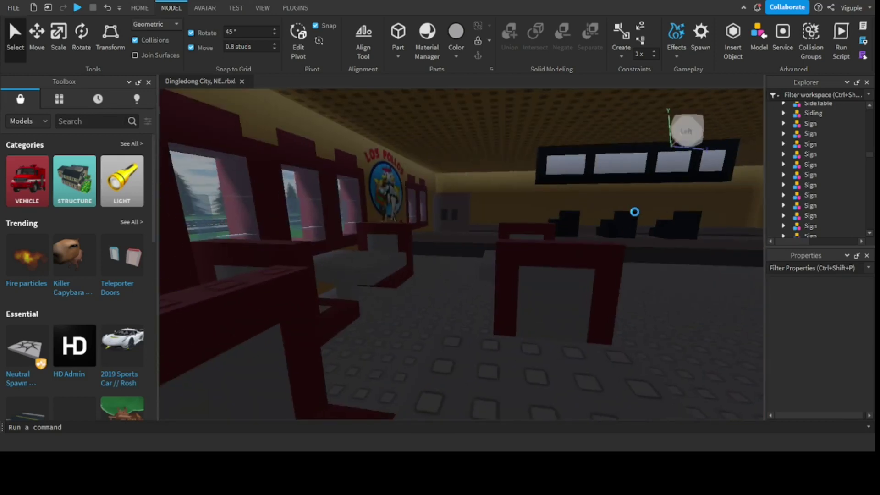
right_click_drag(626, 203, 620, 209)
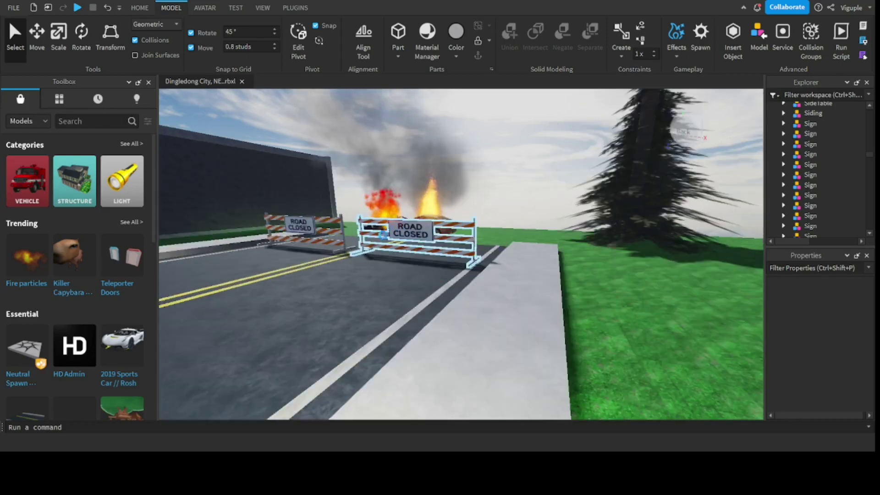
Step: View the burning cars behind the Road Closed barriers at the end of the road
key("w")
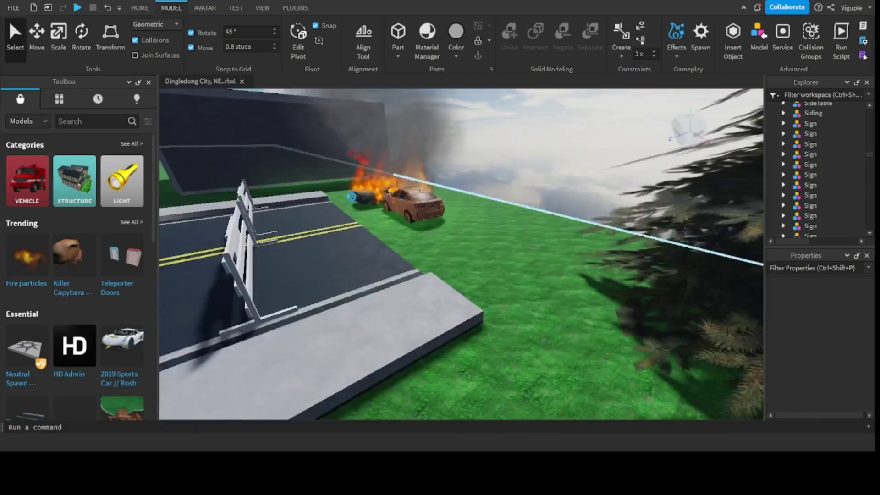
key("d")
key("w")
right_click_drag(360, 231, 354, 222)
Step: View the blocky character statue at the center of the roundabout from behind and from the side
key("w")
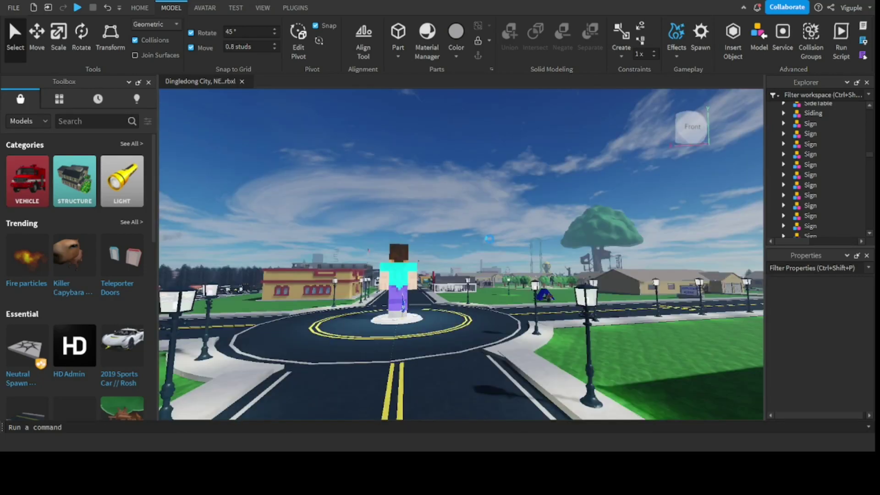
key("w")
right_click_drag(355, 223, 338, 217)
key("s")
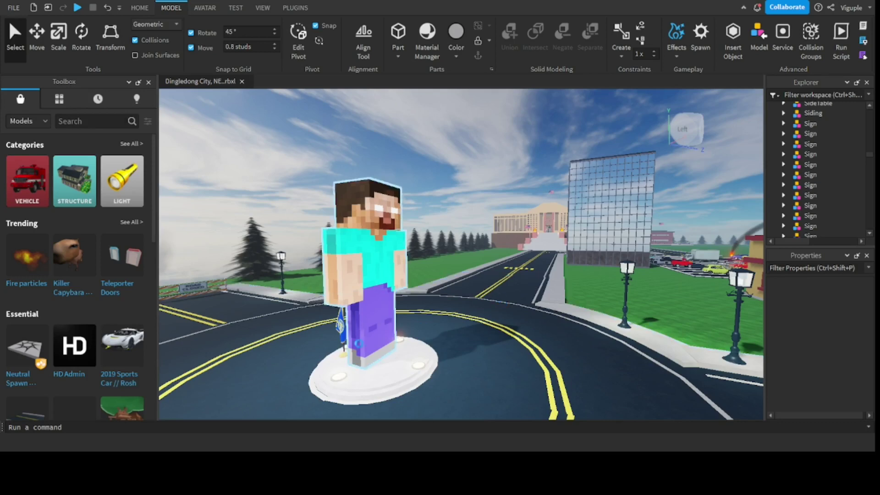
Step: Inspect the blue flag standing beside the legs of the roundabout statue
key("w")
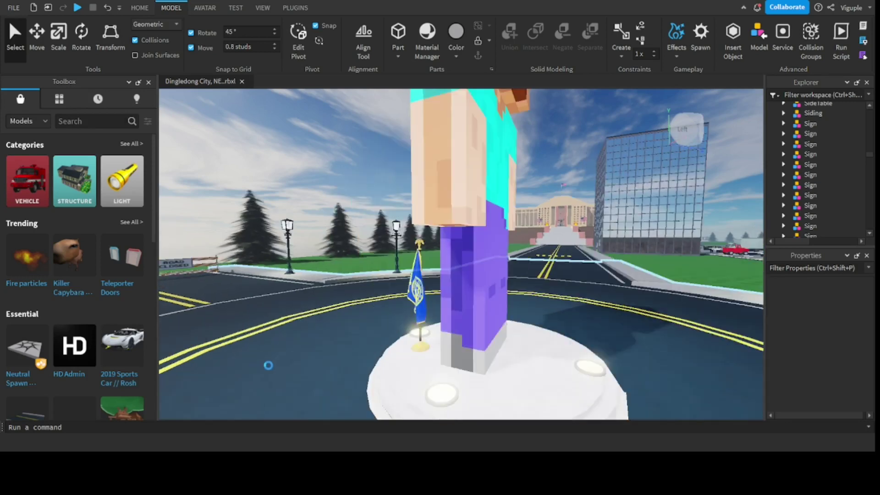
key("s")
key("w")
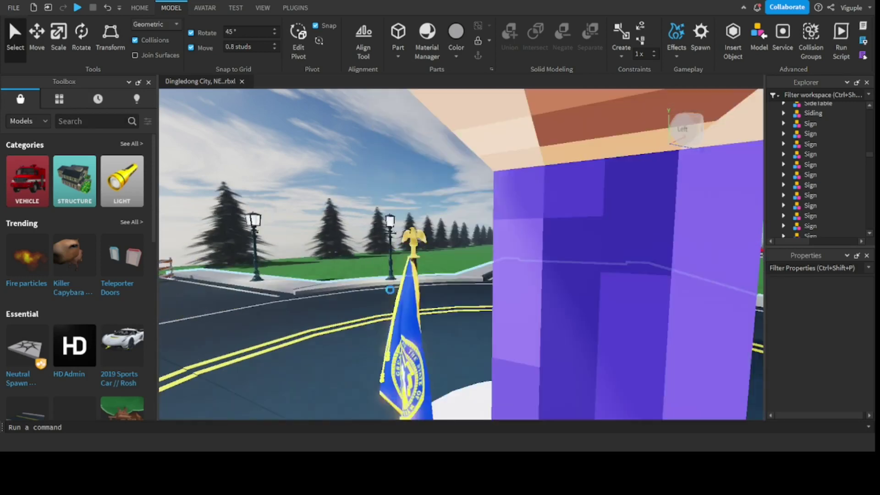
key("s")
key("w")
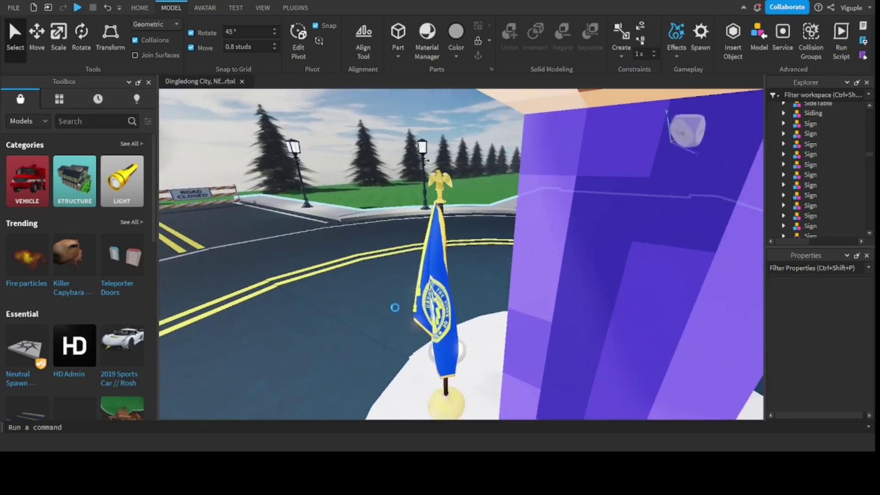
Step: Lower the Homeless Tent model onto the grass beside the road, to a vertical position of 3.76
scroll(394, 307, "down", 10)
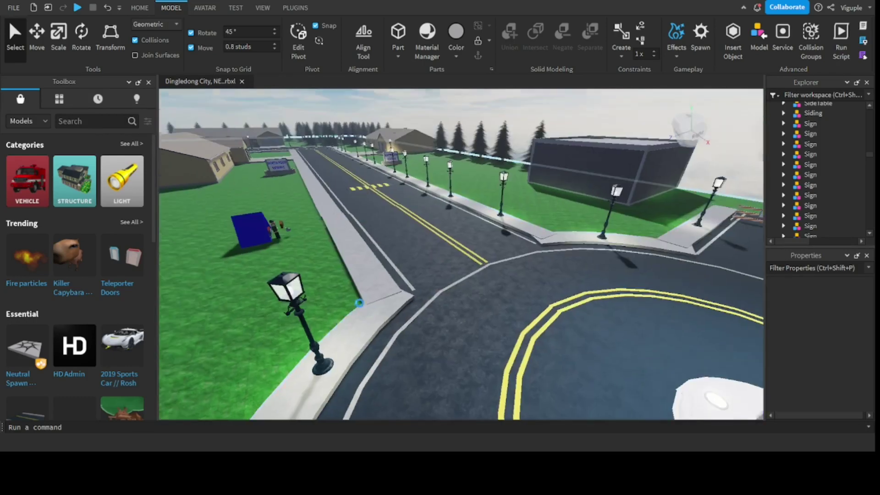
right_click_drag(366, 245, 337, 228)
scroll(330, 192, "up", 5)
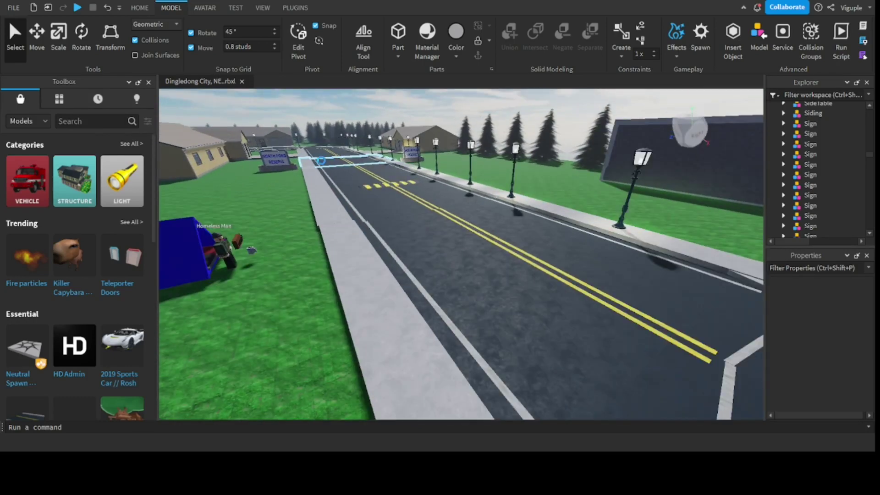
scroll(321, 160, "up", 3)
right_click_drag(322, 161, 238, 238)
scroll(239, 227, "up", 3)
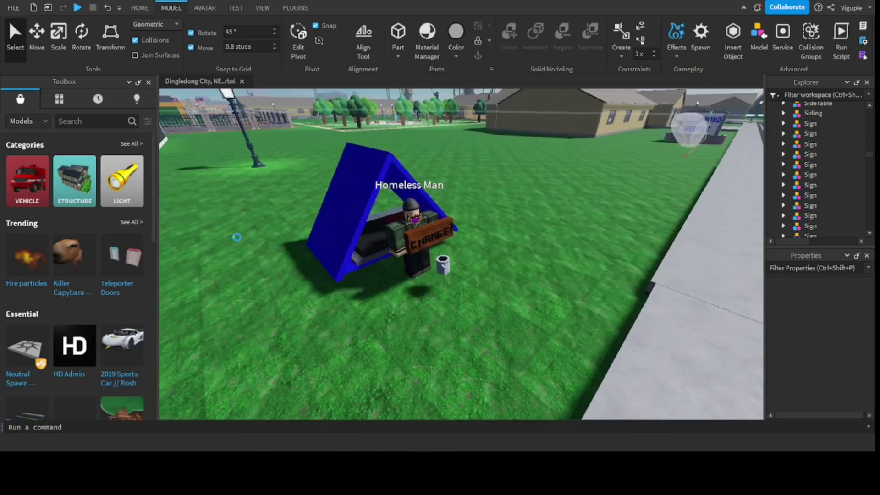
left_click(349, 227)
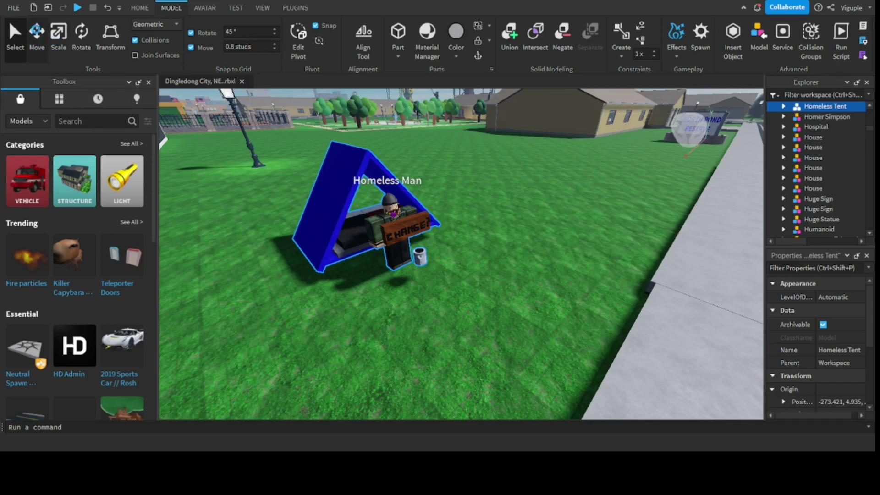
left_click(37, 34)
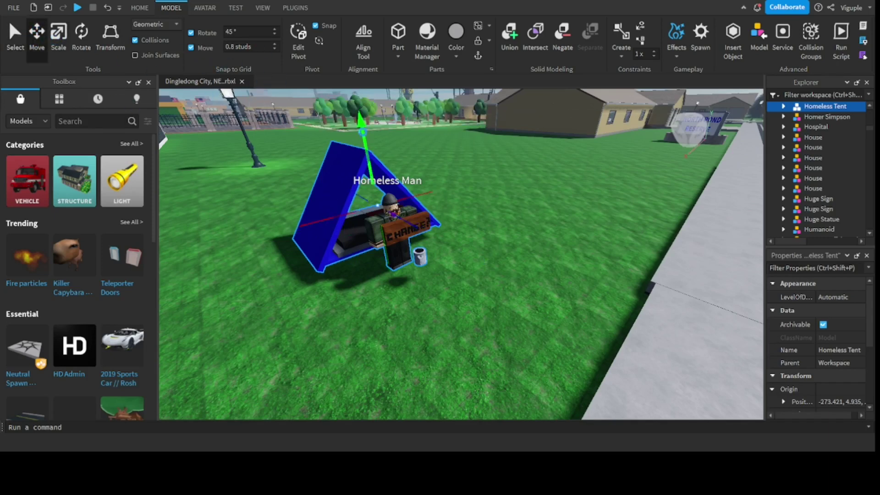
left_click_drag(362, 133, 369, 173)
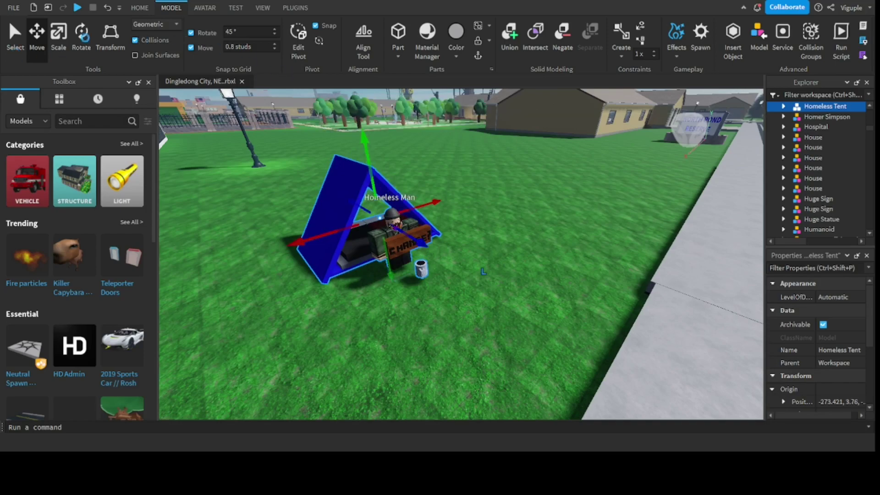
Step: Deselect the tent and view the North Pond Reserve sign beside the sidewalk
right_click_drag(554, 198, 524, 222)
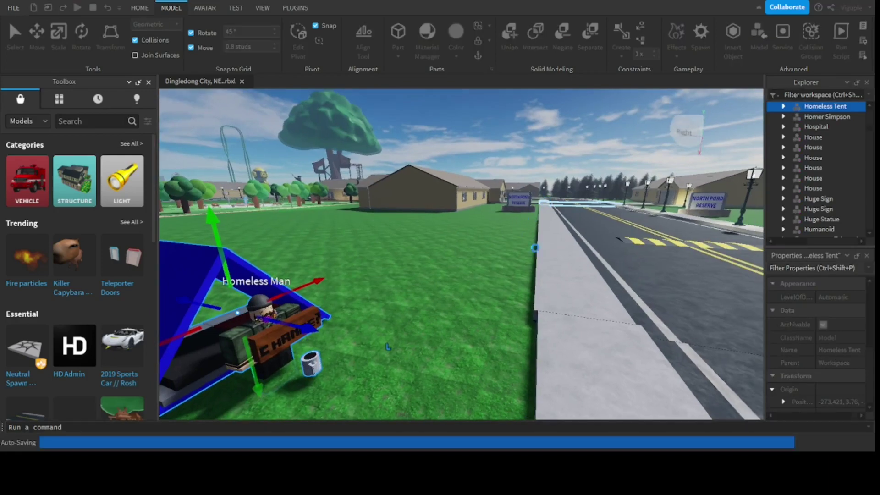
right_click_drag(532, 238, 478, 145)
left_click(469, 112)
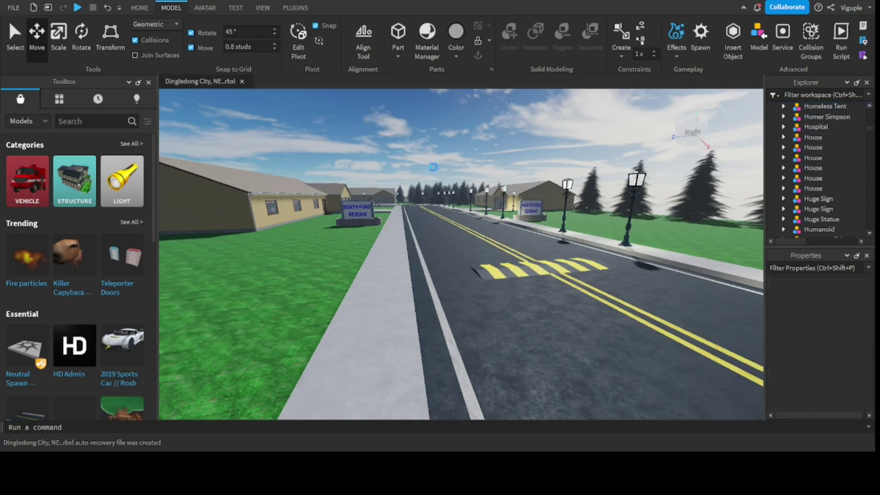
key("w")
scroll(343, 216, "up", 3)
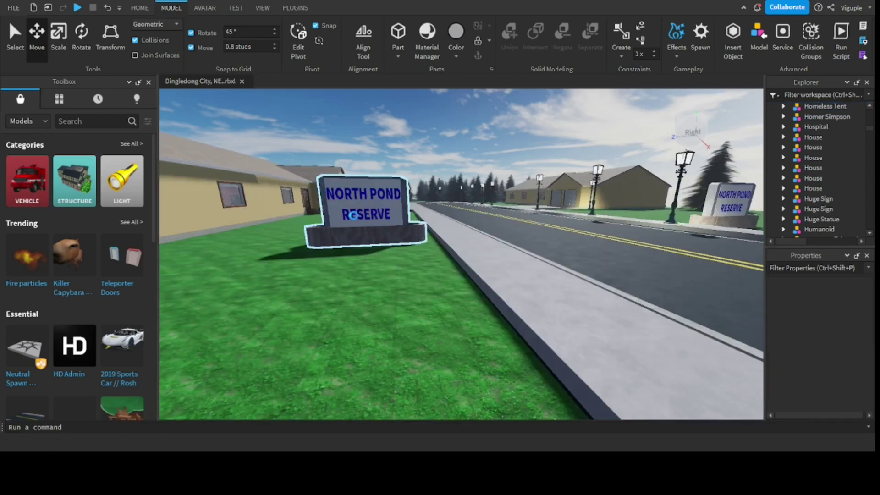
right_click_drag(343, 215, 471, 188)
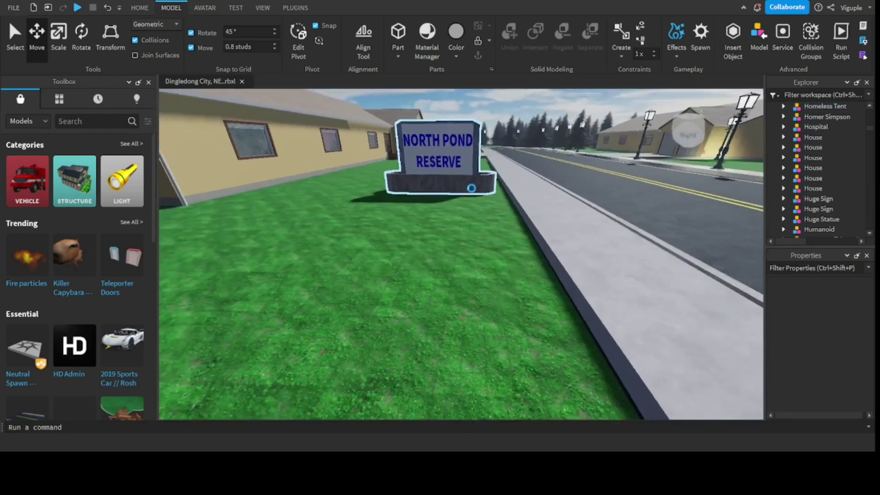
scroll(471, 188, "down", 10)
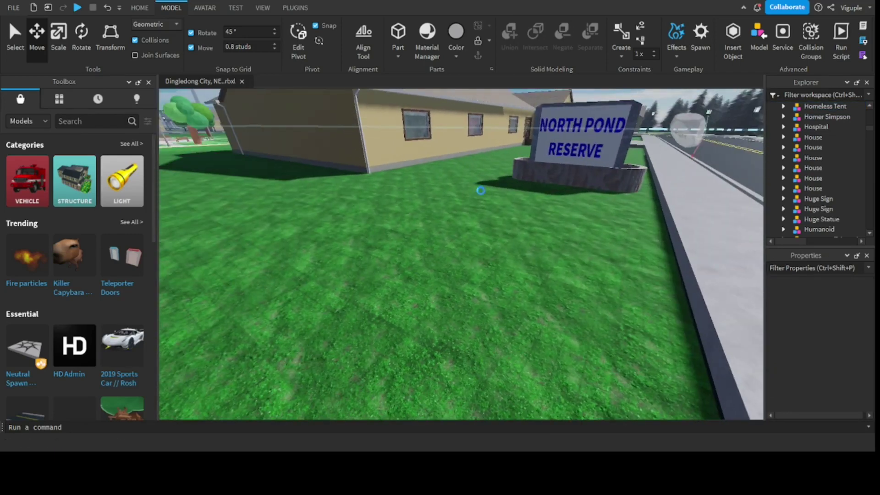
Step: Follow the road past the North Pond Reserve signs to the front door of the beige house
scroll(589, 174, "up", 2)
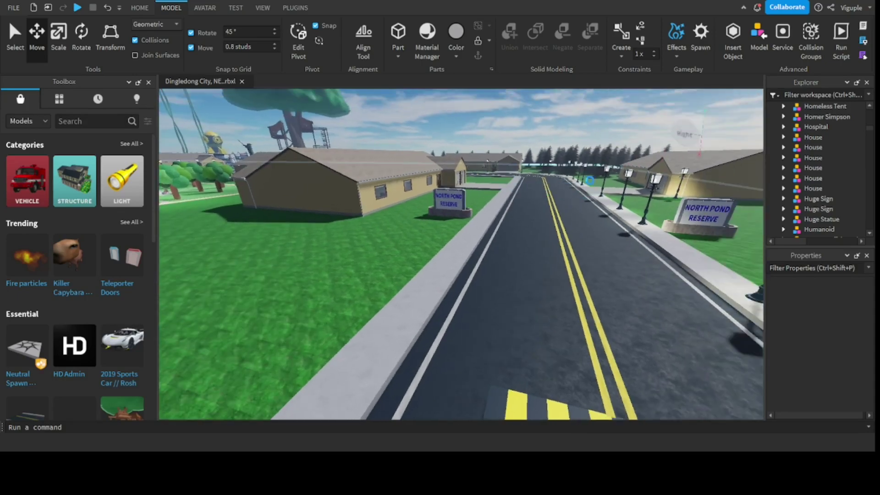
scroll(590, 180, "up", 3)
scroll(431, 171, "up", 3)
scroll(429, 200, "up", 3)
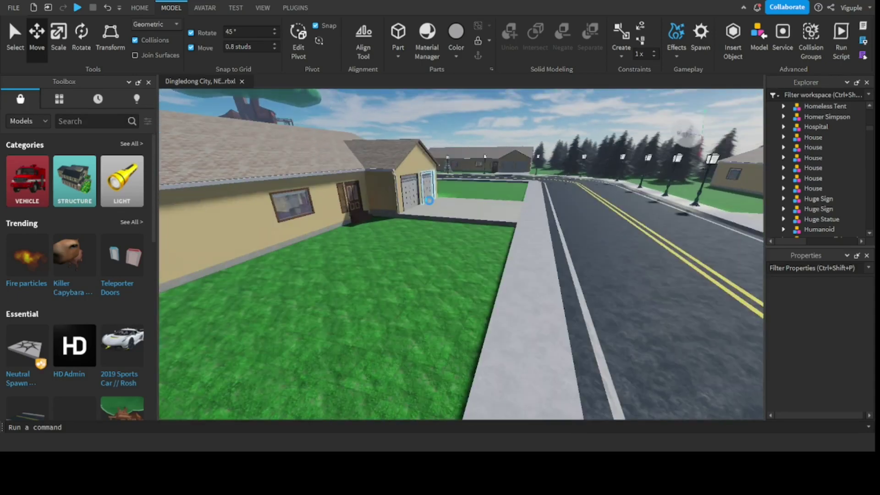
scroll(496, 142, "up", 5)
scroll(447, 188, "up", 5)
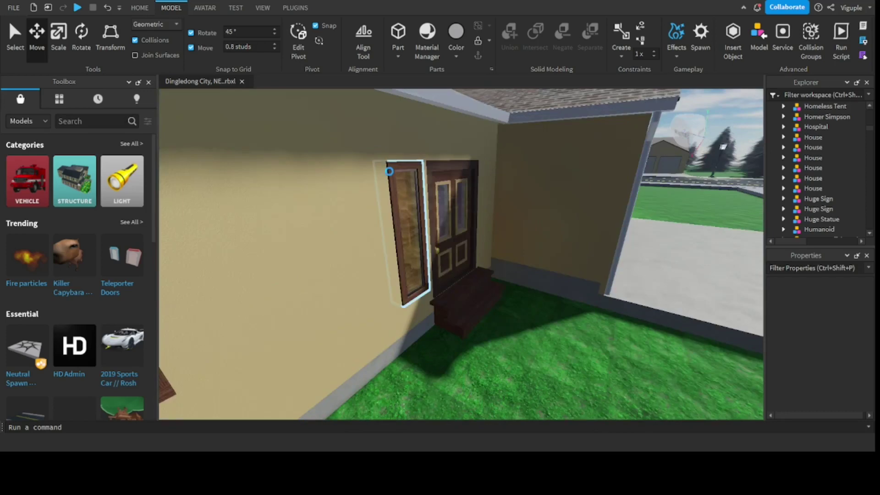
Step: Enter the house and look around the room with the piano and floor lamp
scroll(389, 171, "up", 6)
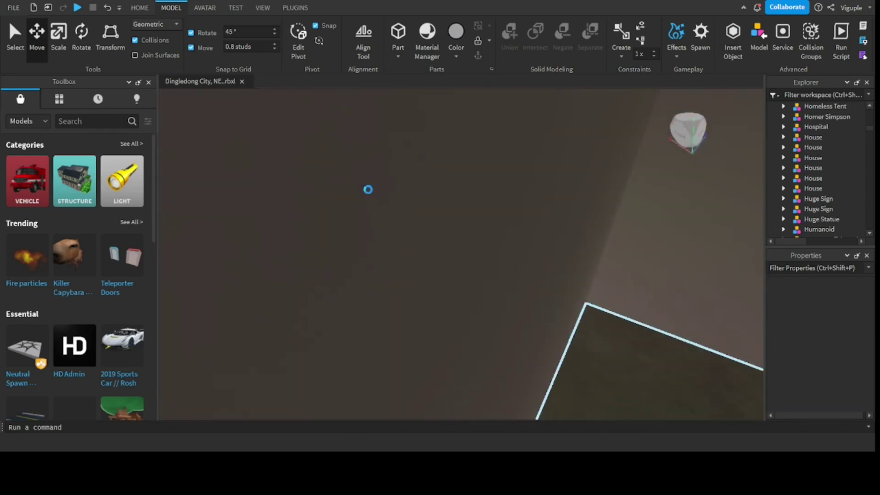
scroll(385, 175, "up", 3)
right_click_drag(415, 211, 435, 190)
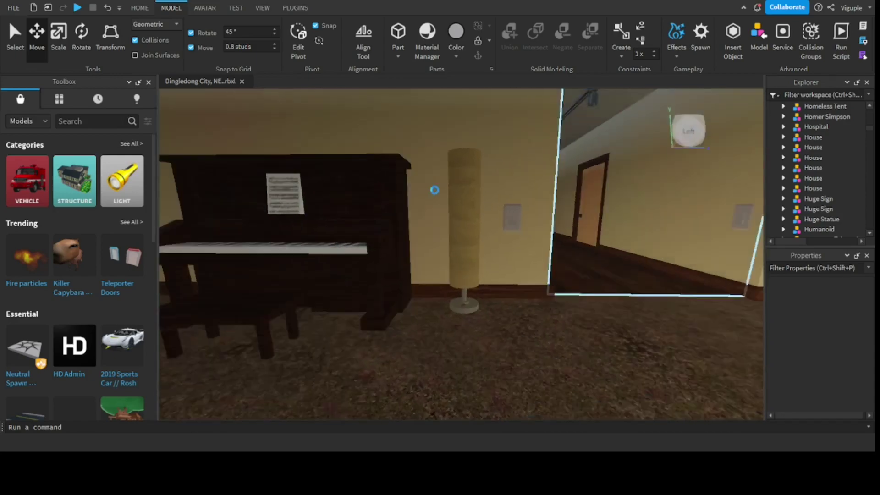
Step: Leave the house and view its backyard deck, the surrounding rooftops and the fountain on the lawn
right_click_drag(514, 261, 484, 241)
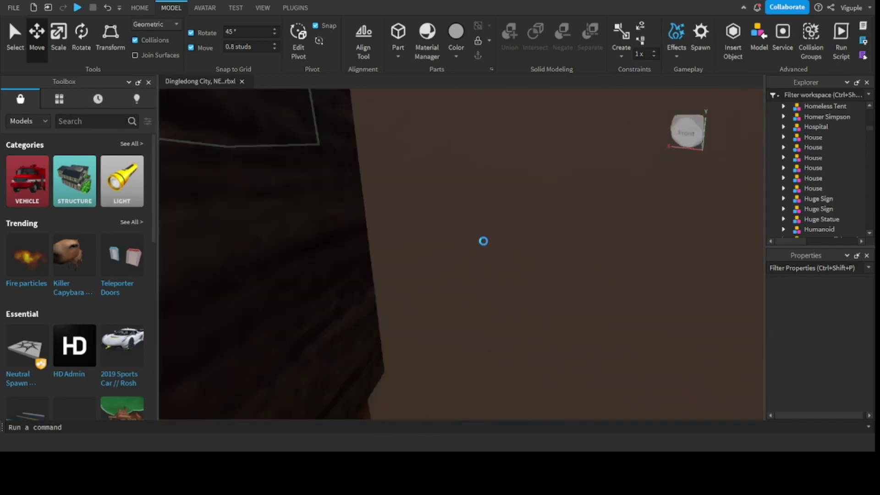
right_click_drag(441, 206, 429, 164)
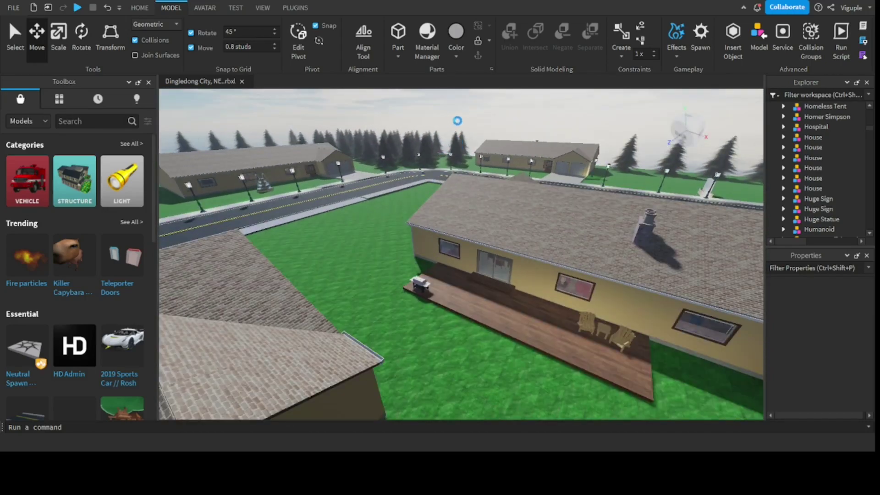
right_click_drag(372, 227, 328, 294)
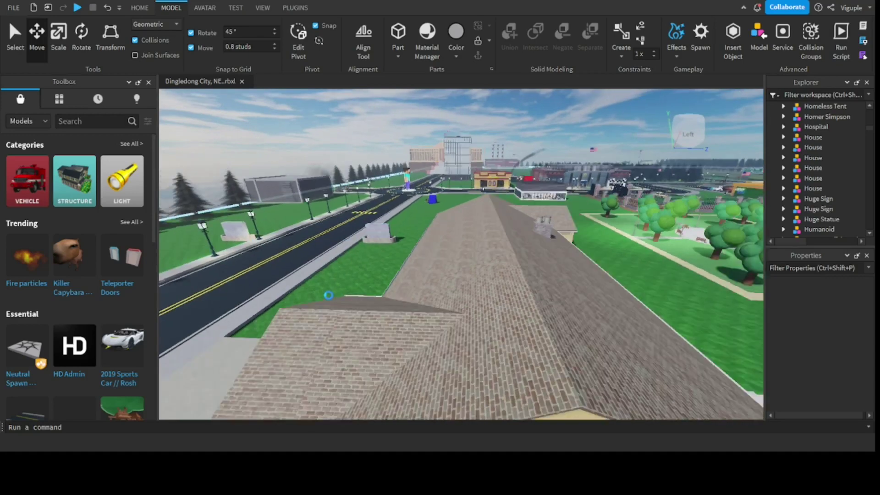
right_click_drag(472, 265, 619, 292)
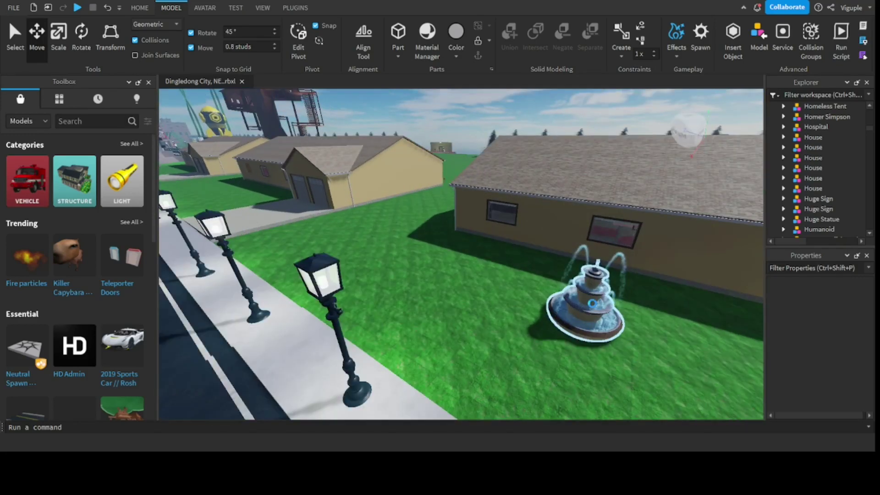
Step: Follow the street lined with lamp posts to the beige house with the double garage and driveway
right_click_drag(459, 256, 317, 259)
key("w")
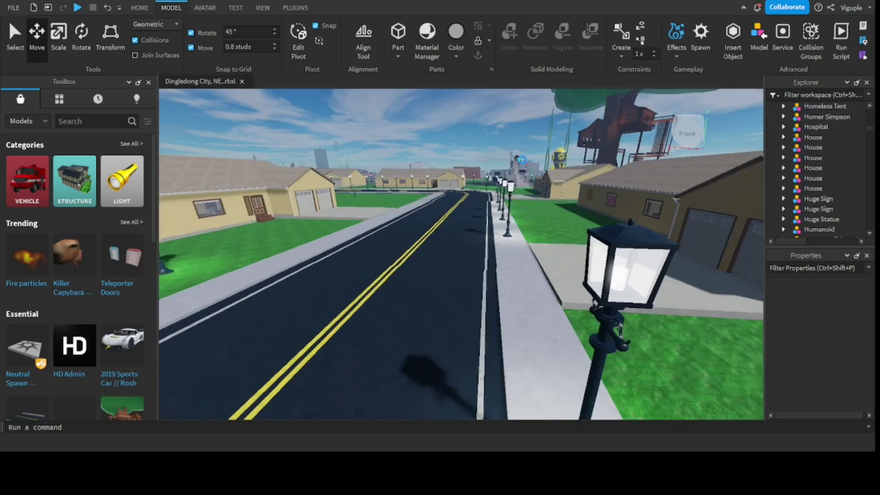
key("w")
right_click_drag(424, 151, 506, 128)
right_click_drag(387, 268, 521, 255)
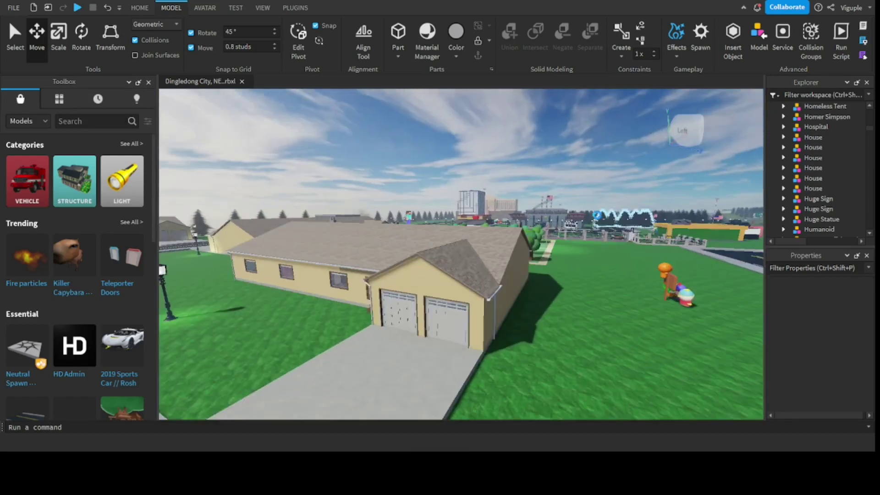
Step: View the park behind the house, with its fountain, benches, trees and paths
key("w")
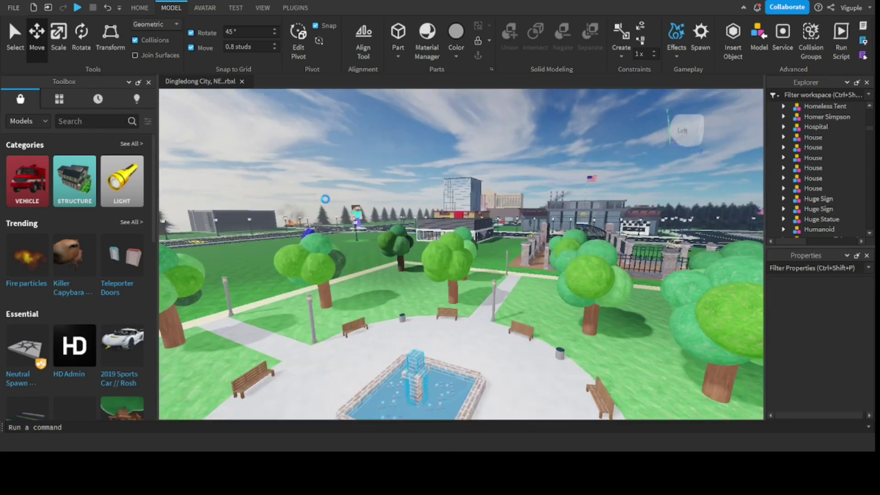
right_click_drag(325, 199, 356, 300)
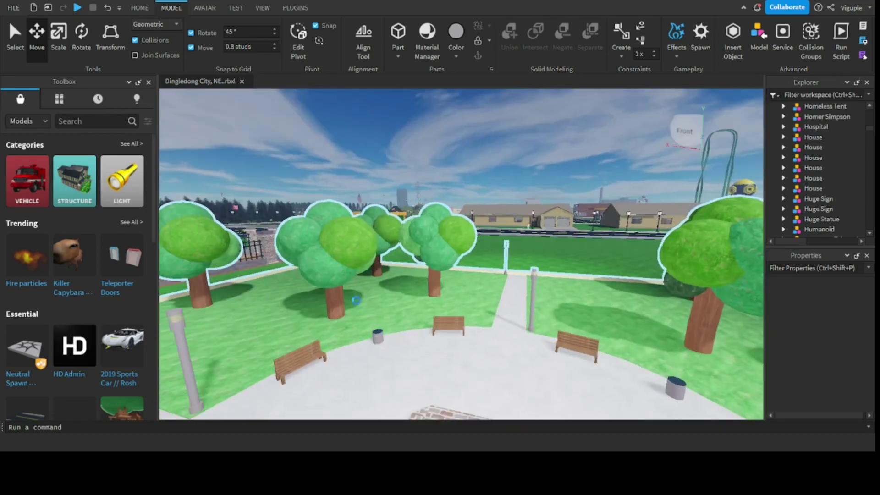
key("w")
key("w")
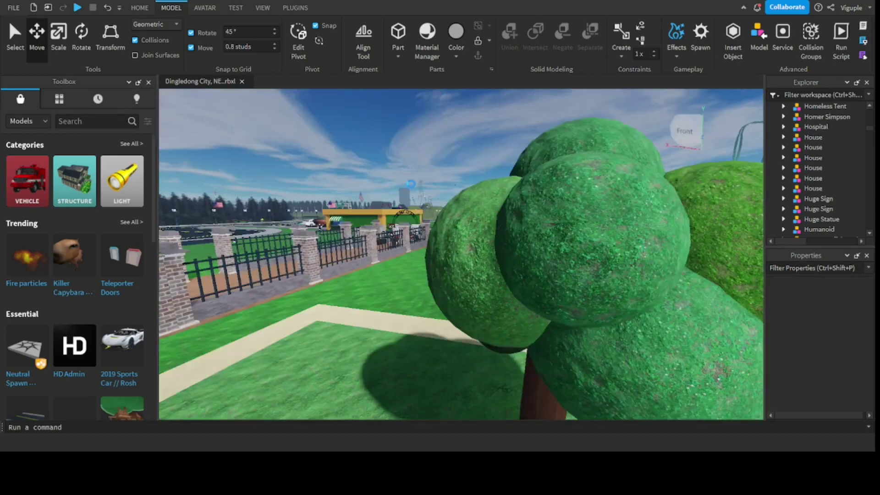
Step: Approach the cartoon characters on the grass and view the Dingledong, Nebraska sign behind them
right_click_drag(463, 229, 196, 249)
key("w")
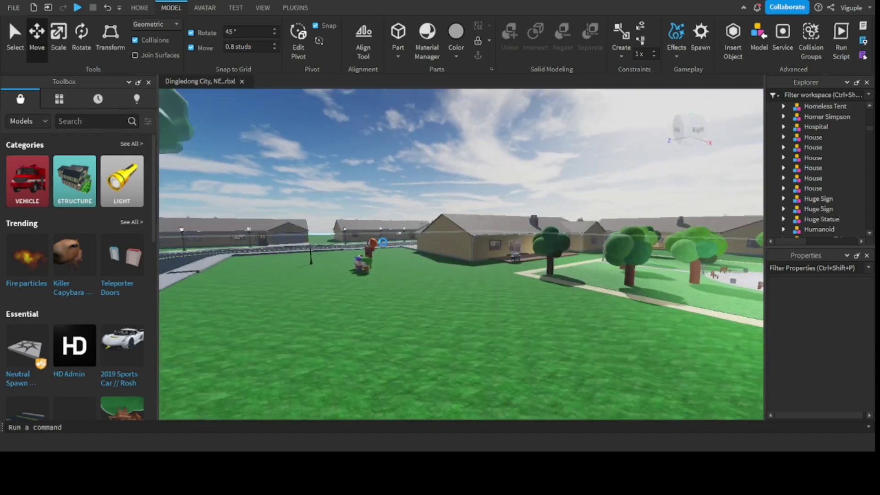
left_click(504, 256)
key("f")
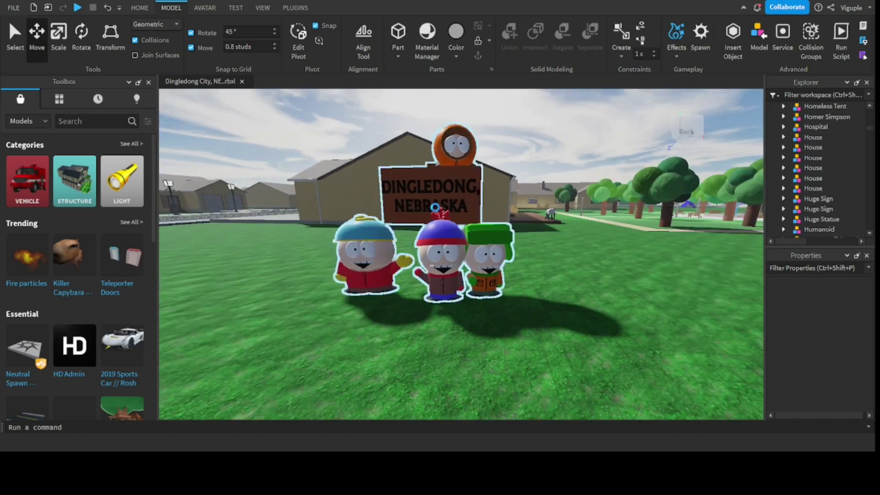
left_click(384, 221)
Step: Travel past the houses to the Algonquin Terrace sign beside the road and view it up close
right_click_drag(325, 232, 409, 185)
key("w")
right_click_drag(404, 309, 481, 338)
key("w")
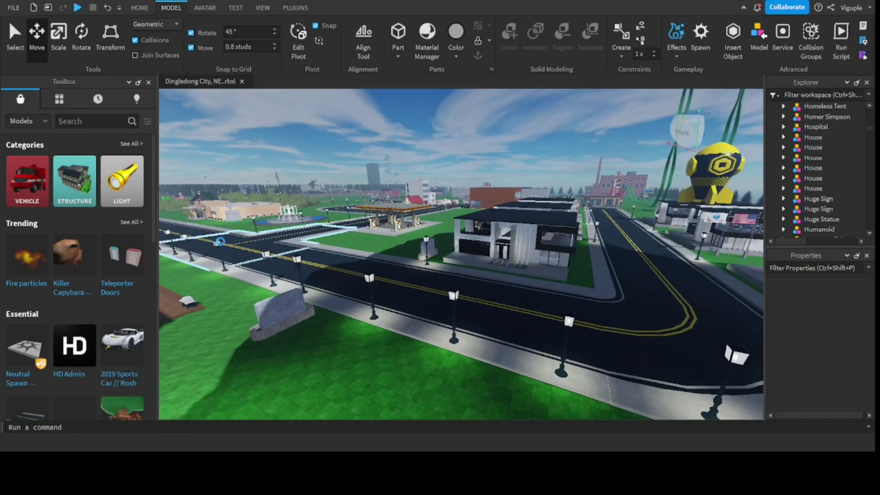
key("w")
right_click_drag(265, 330, 265, 328)
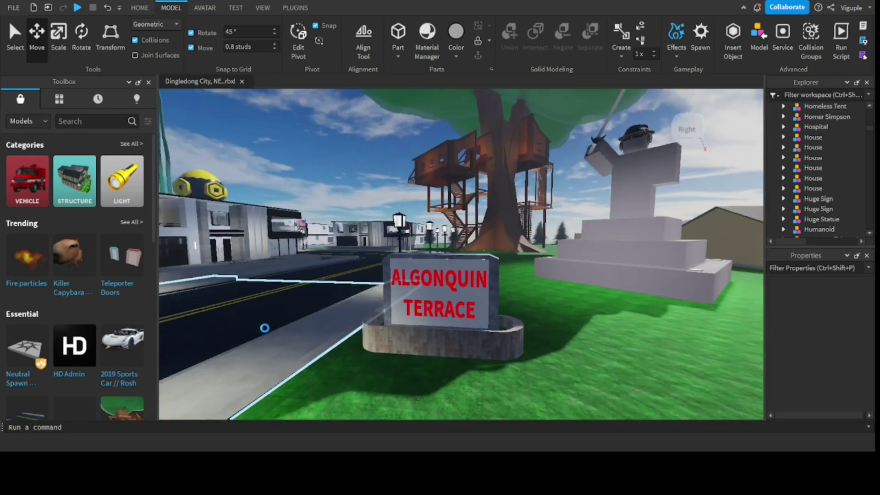
key("w")
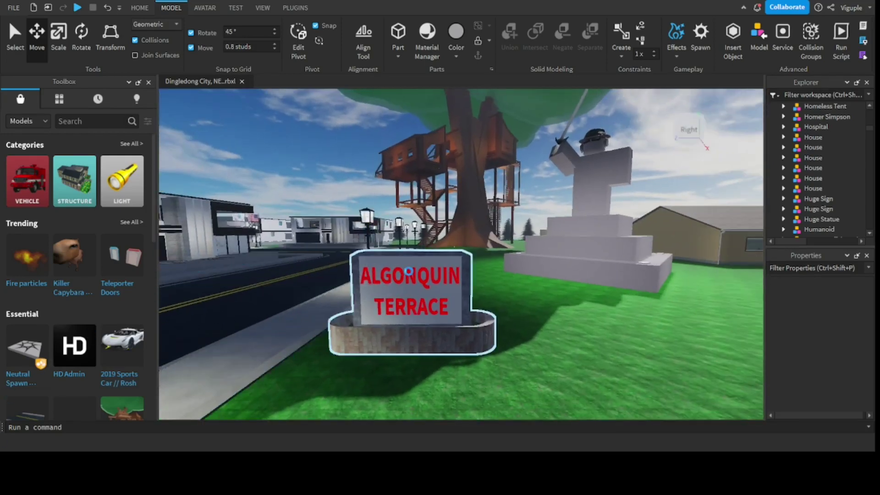
Step: Follow the road between the two Algonquin Terrace signs to the modern white houses at the curve
key("w")
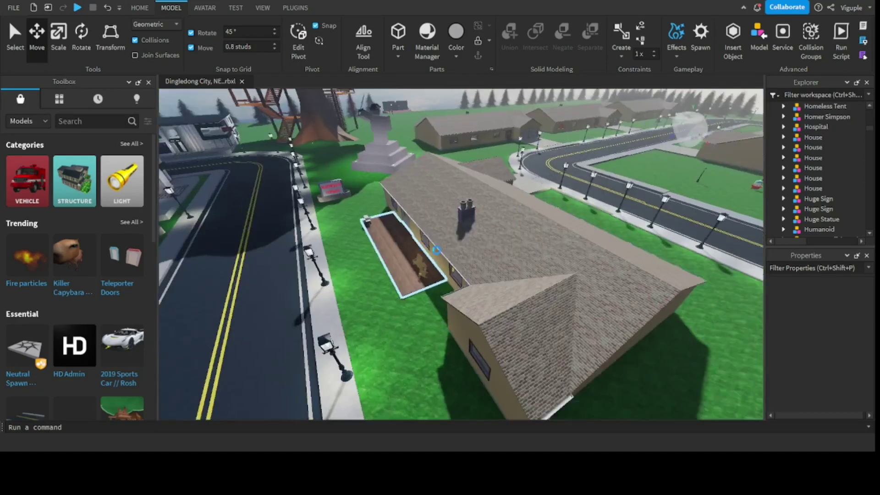
right_click_drag(440, 197, 488, 172)
key("w")
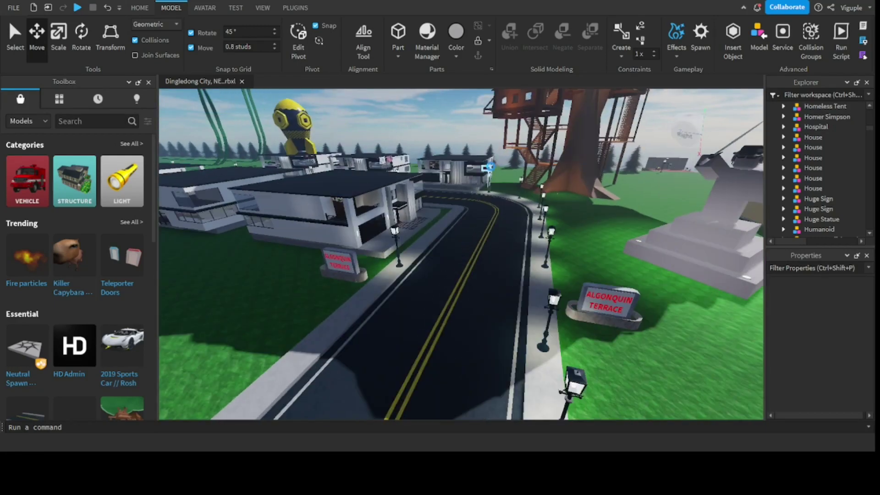
scroll(472, 187, "down", 10)
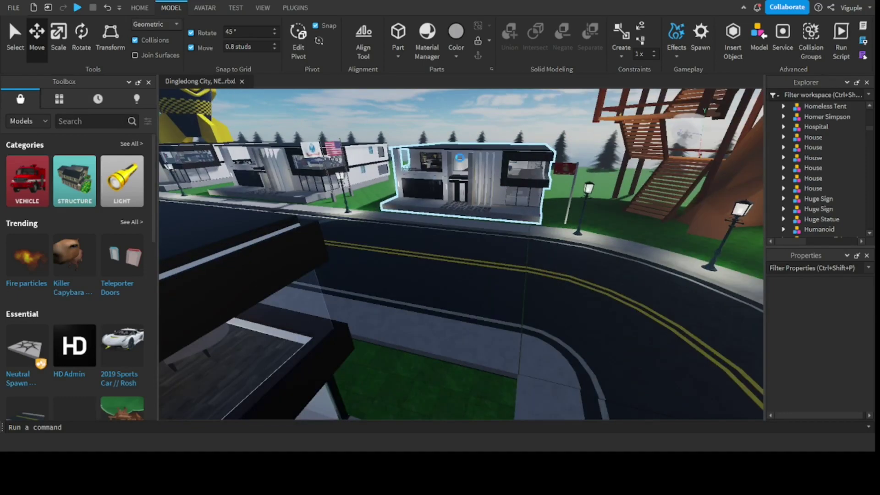
Step: Tour the inside of the modern house, from the upstairs hallway down the staircase to the kitchen
scroll(467, 187, "down", 3)
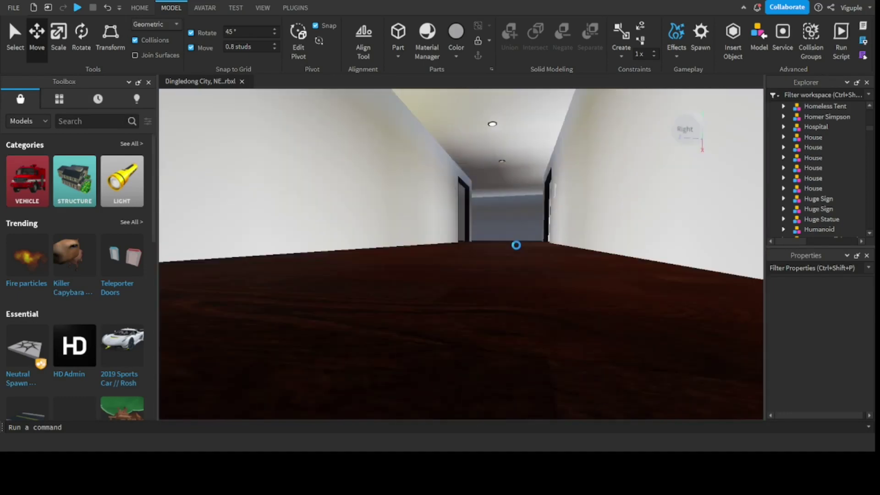
scroll(494, 231, "down", 6)
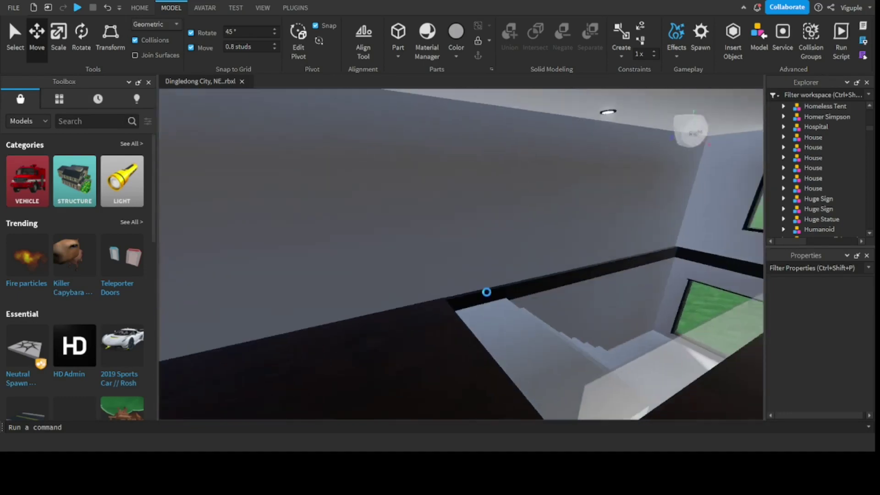
scroll(492, 280, "down", 3)
scroll(522, 270, "down", 8)
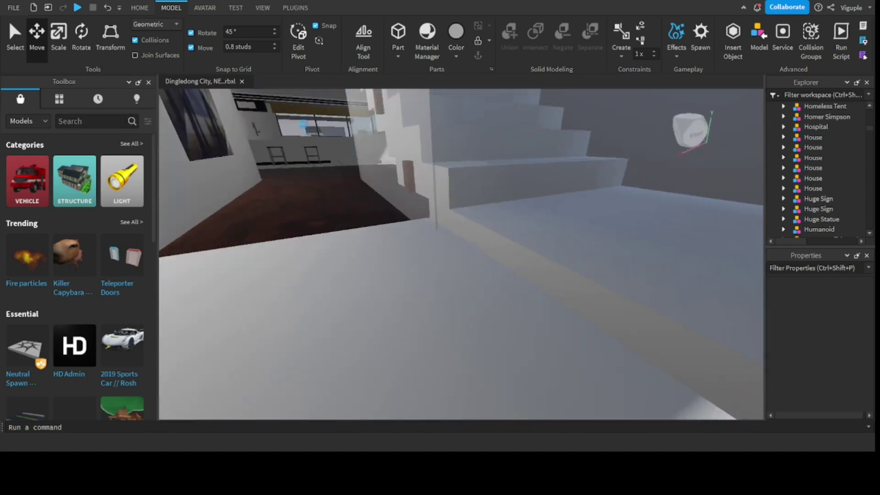
scroll(308, 123, "down", 3)
right_click_drag(346, 173, 359, 170)
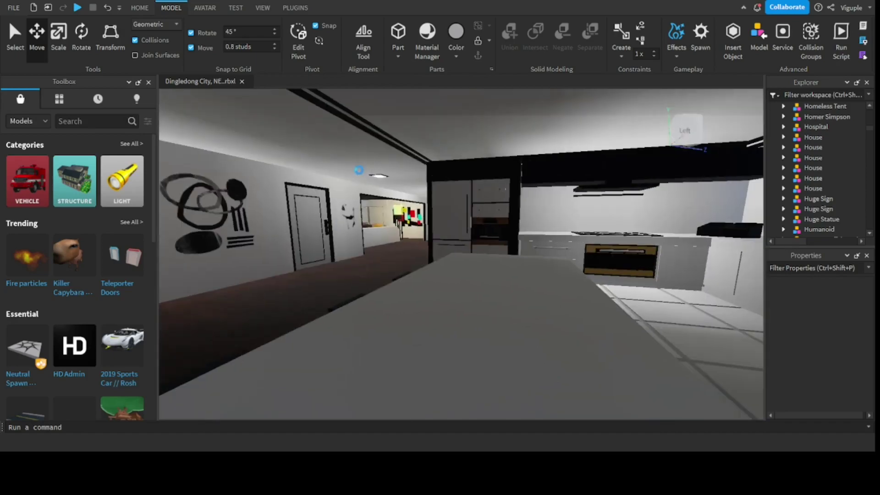
Step: Exit the modern house and view the neighbouring house with the two flagpoles along the street
scroll(416, 175, "up", 10)
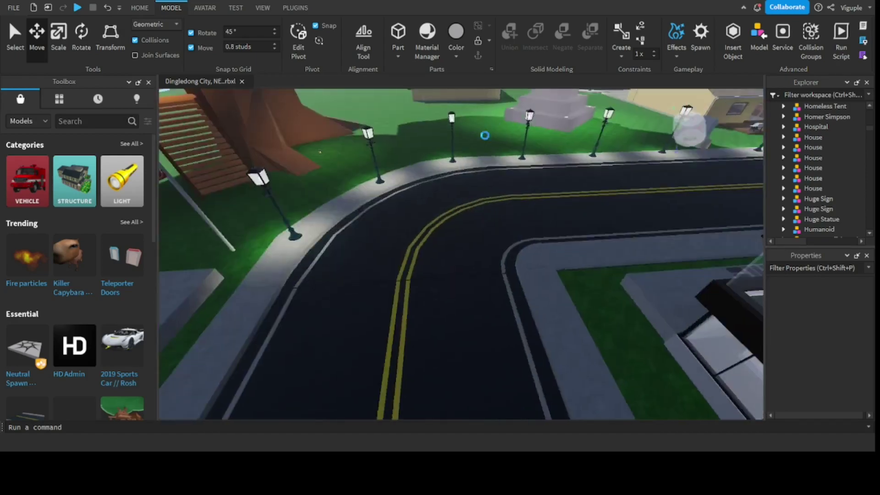
mouse_move(485, 135)
right_mouse_down()
mouse_move(482, 127)
mouse_move(489, 130)
right_mouse_up()
scroll(373, 185, "up", 5)
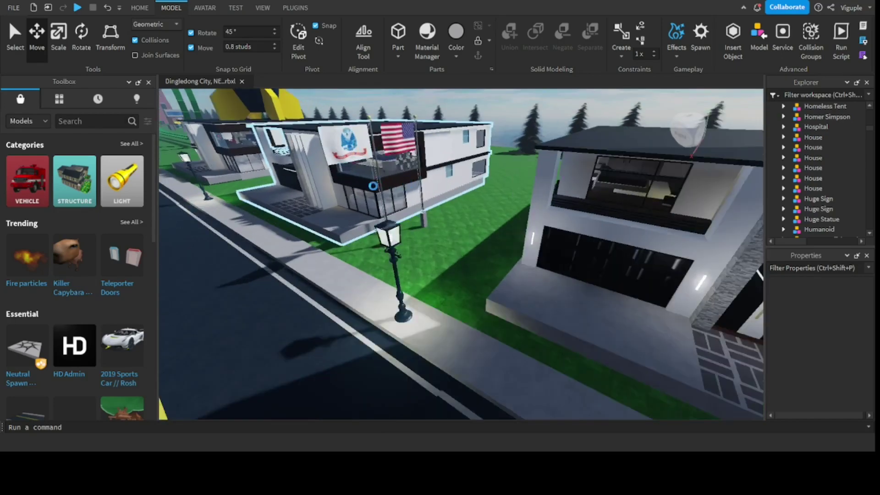
scroll(367, 167, "up", 4)
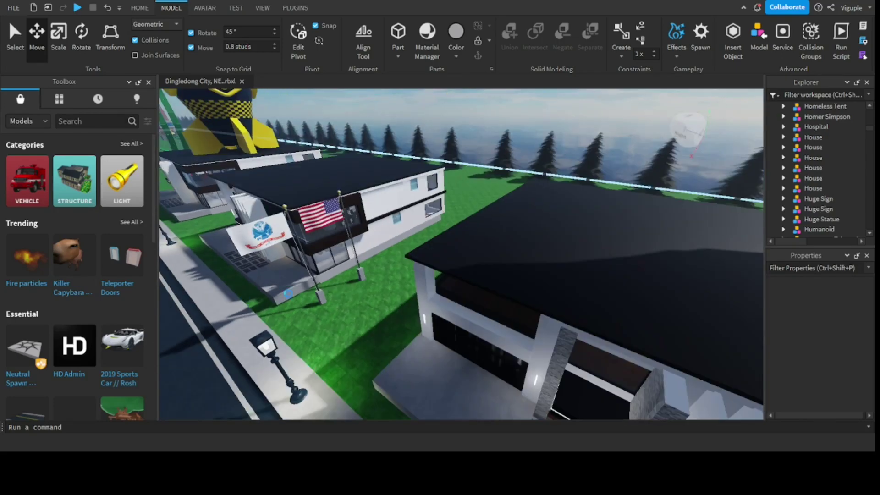
Step: View the giant black and yellow model on the roof of the modern house up close
right_click_drag(288, 293, 416, 167)
scroll(361, 218, "down", 5)
scroll(353, 194, "up", 4)
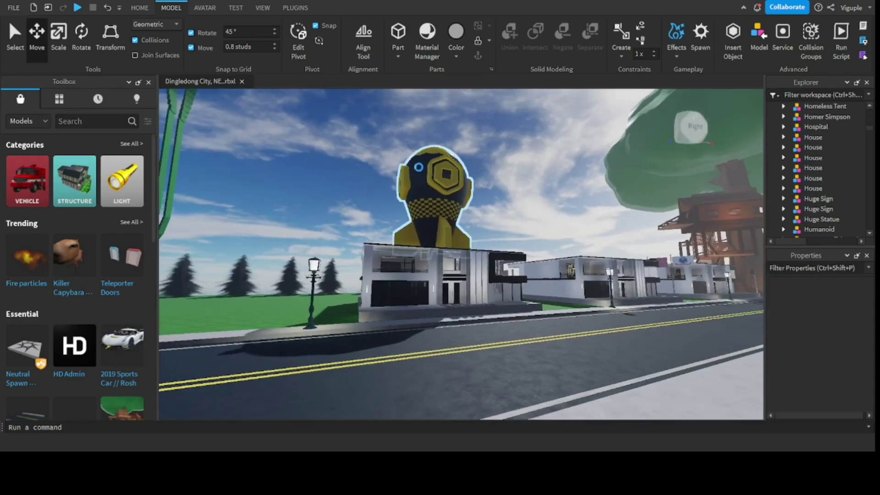
scroll(419, 174, "up", 6)
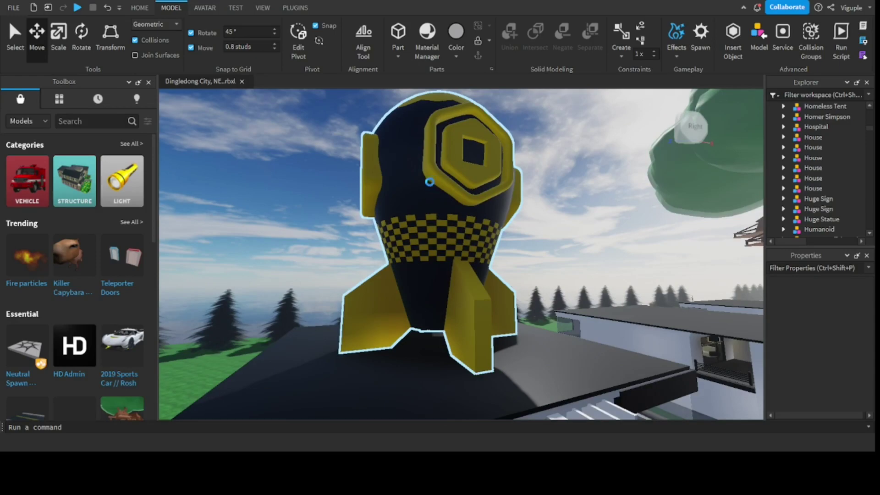
Step: Follow the road to the Fitness Gym at its end and enter through the front doors
right_click_drag(484, 179, 509, 169)
scroll(437, 174, "up", 5)
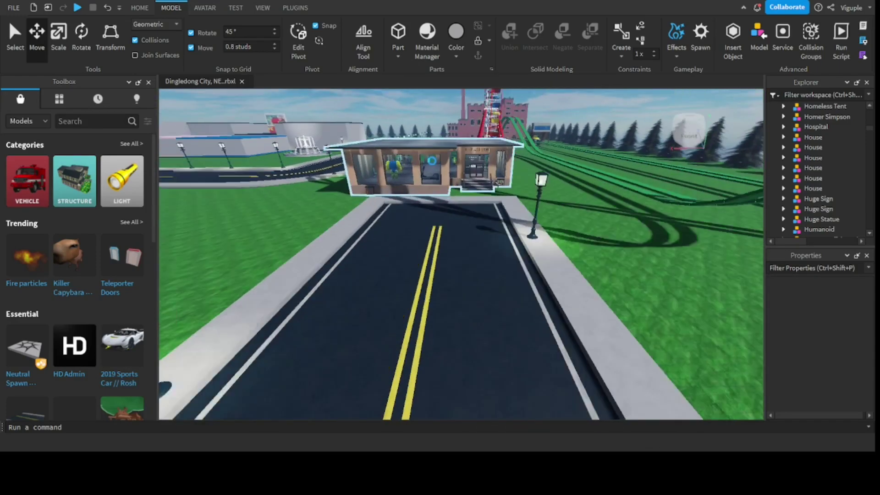
scroll(510, 157, "up", 3)
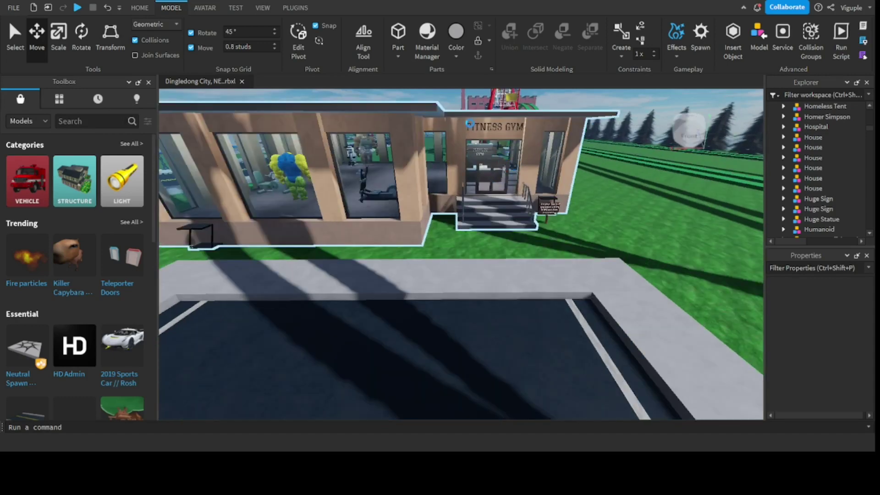
scroll(470, 123, "up", 8)
right_click_drag(472, 158, 465, 152)
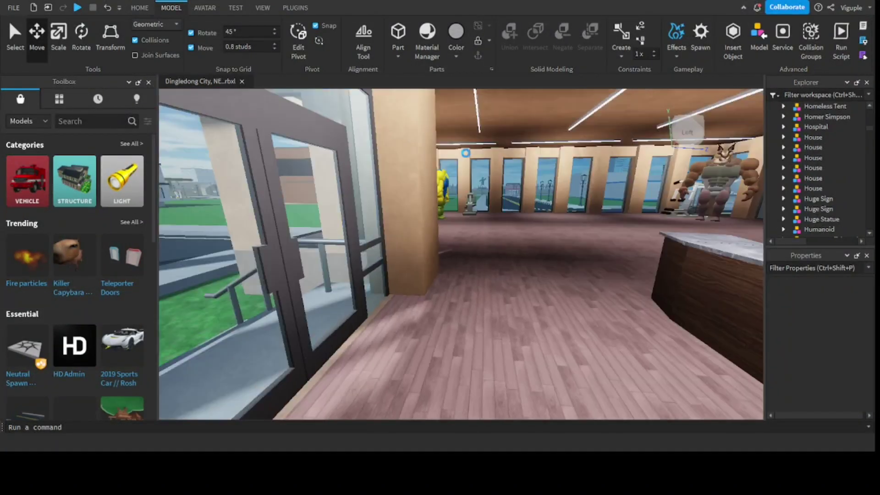
scroll(466, 153, "up", 6)
Step: Select the muscular blue and yellow StarterCharacter in the gym and inspect its list of body parts
right_click_drag(514, 267, 466, 269)
left_click(466, 269)
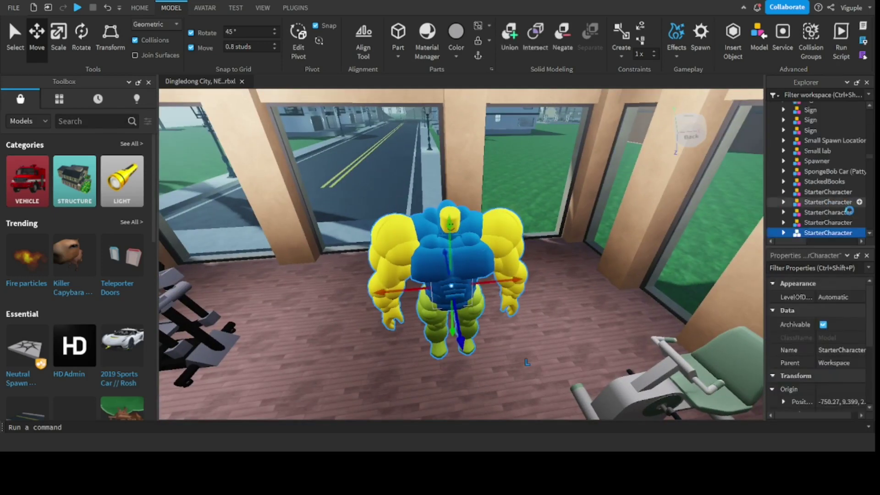
scroll(823, 196, "down", 1)
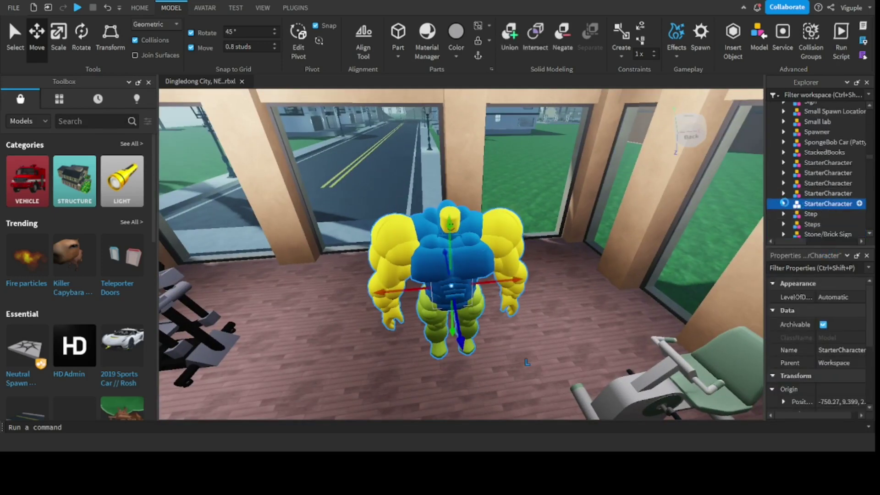
scroll(811, 172, "down", 7)
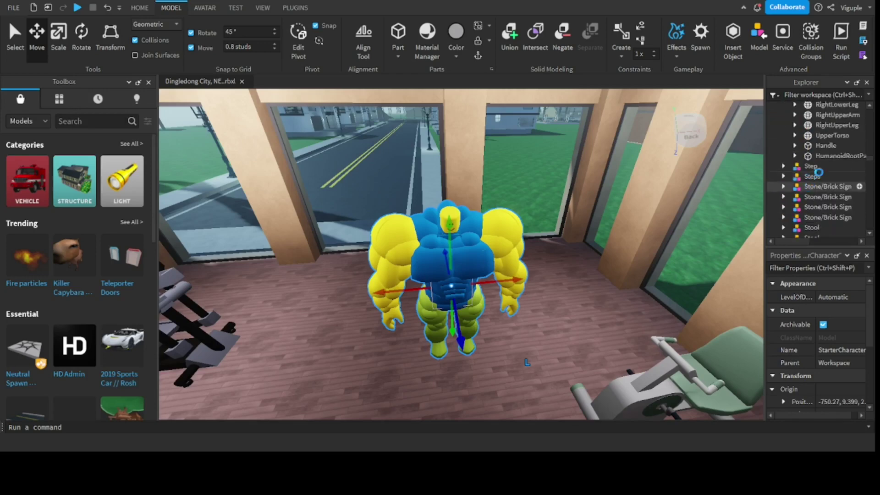
scroll(806, 169, "up", 6)
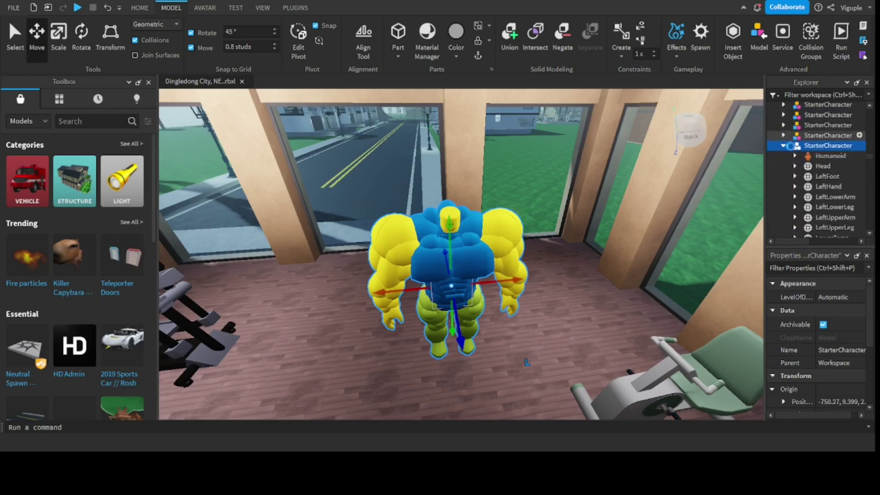
left_click(783, 145)
Step: Look across the gym floor at the other characters, and travel outside to the green roller coaster's station
right_click_drag(504, 275, 651, 158)
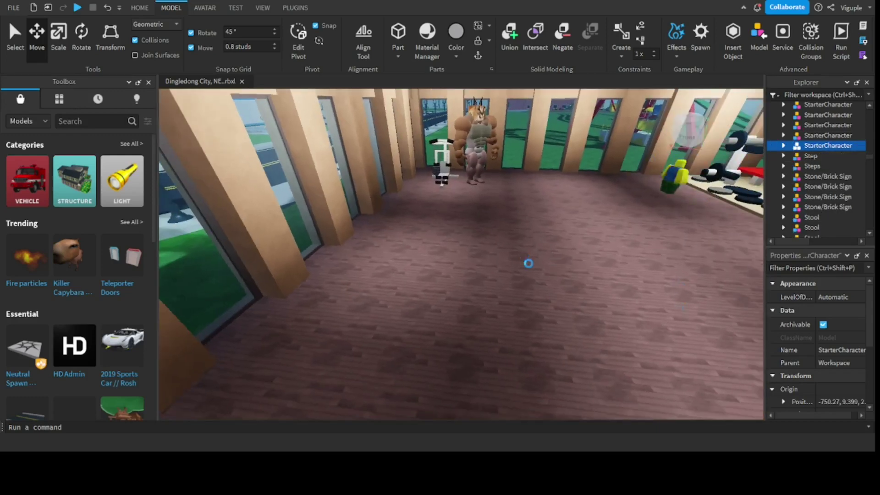
key("f")
scroll(520, 255, "down", 10)
key("w")
right_click_drag(519, 218, 339, 211)
key("w")
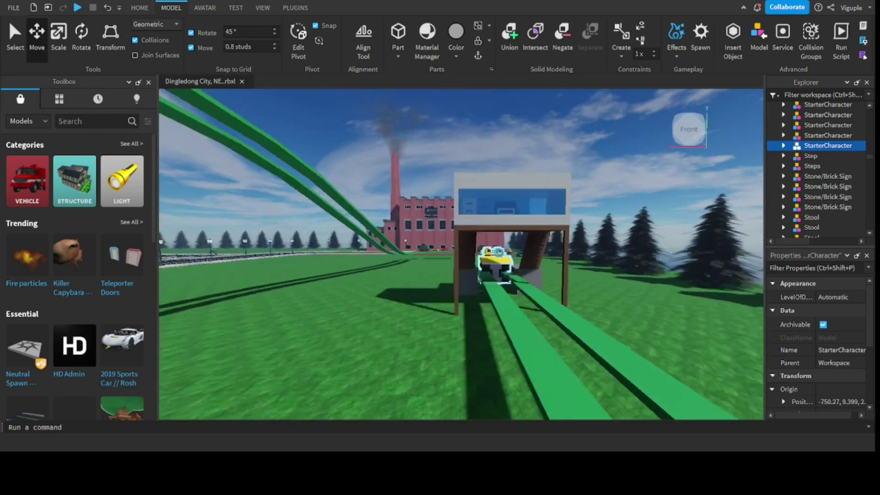
Step: View the roller coaster car and continue to the red brick factory with its dirt parking lot of cars
key("f")
key("w")
right_click_drag(459, 252, 696, 252)
scroll(278, 145, "up", 10)
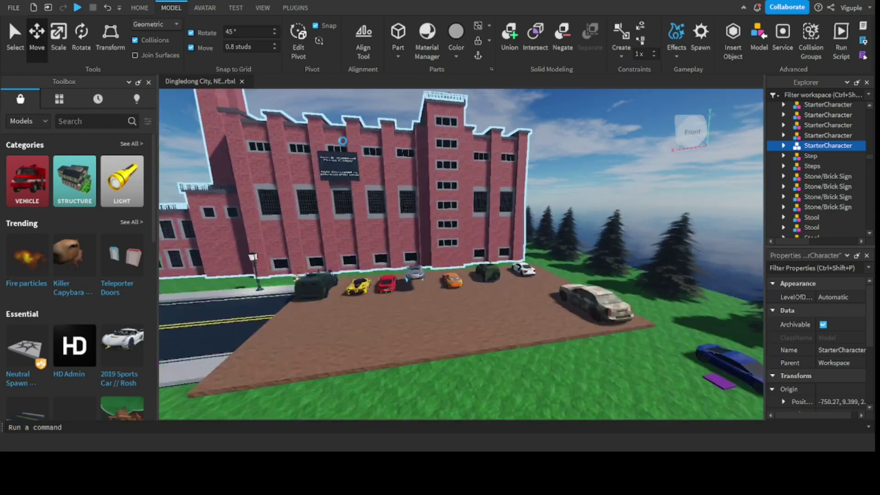
Step: Examine the brick factory's exterior, the dirt lot with its parked cars, and the blue car on the grass
scroll(338, 191, "down", 10)
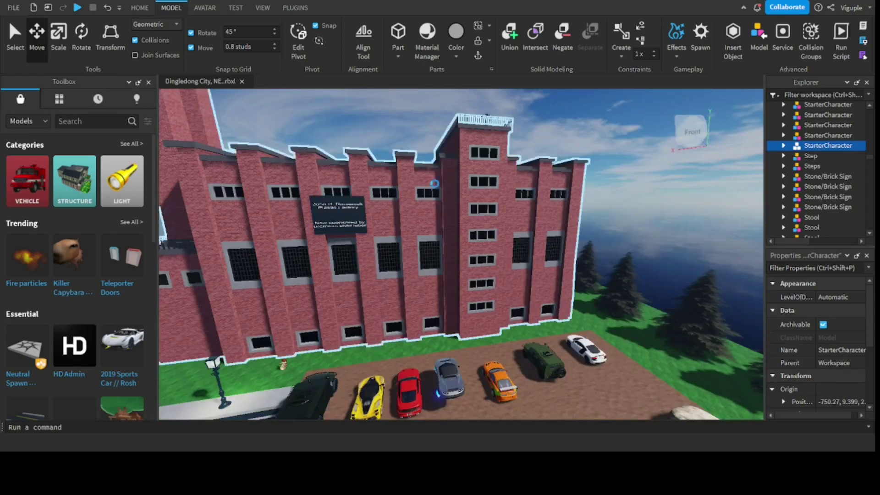
scroll(435, 183, "down", 5)
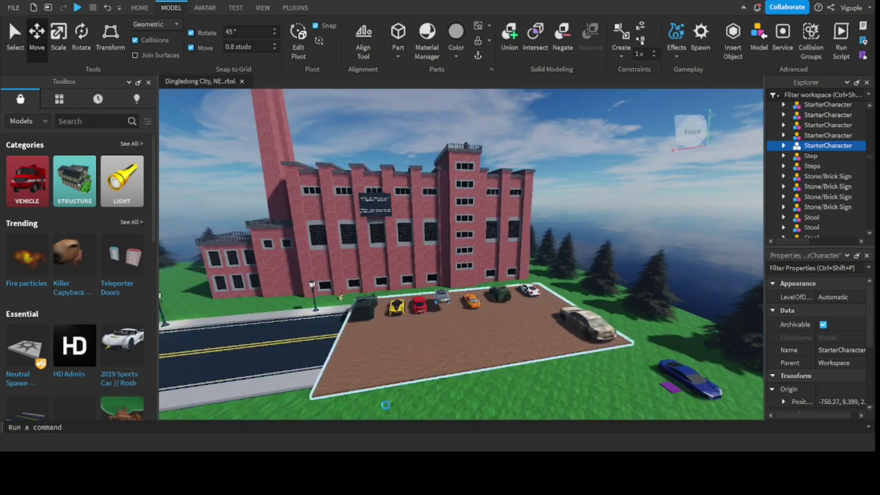
scroll(519, 382, "up", 10)
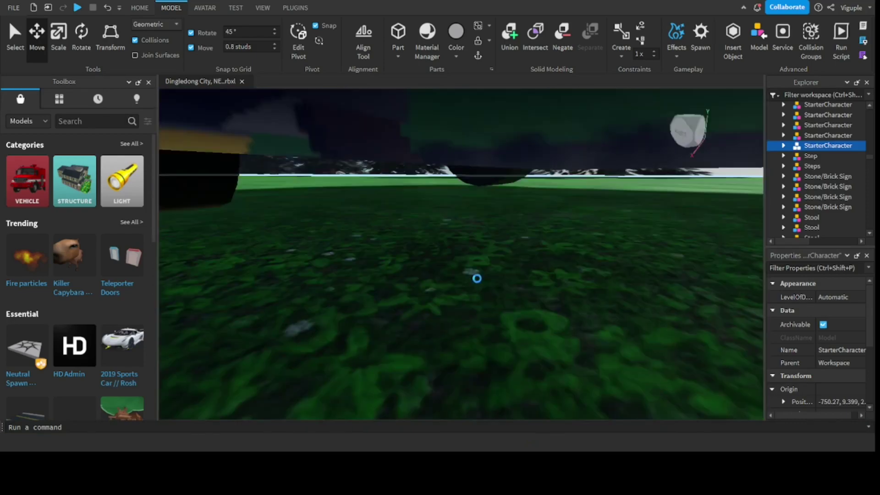
scroll(465, 315, "down", 4)
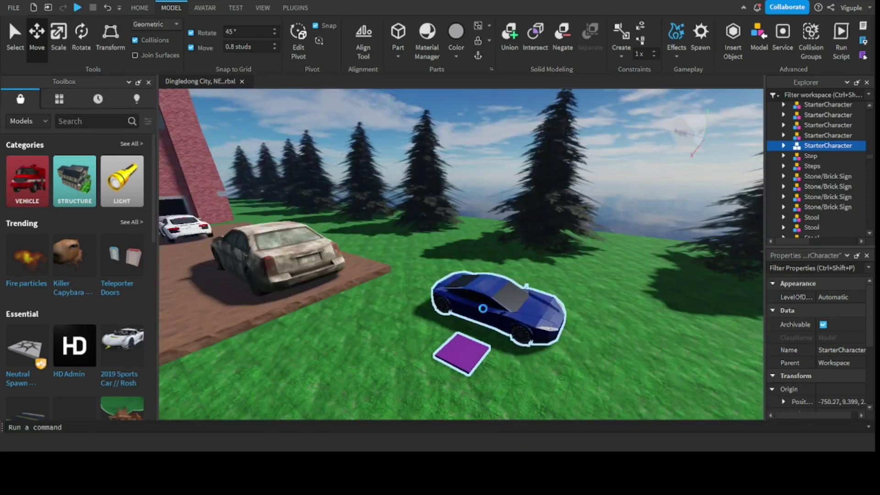
right_click_drag(406, 283, 480, 248)
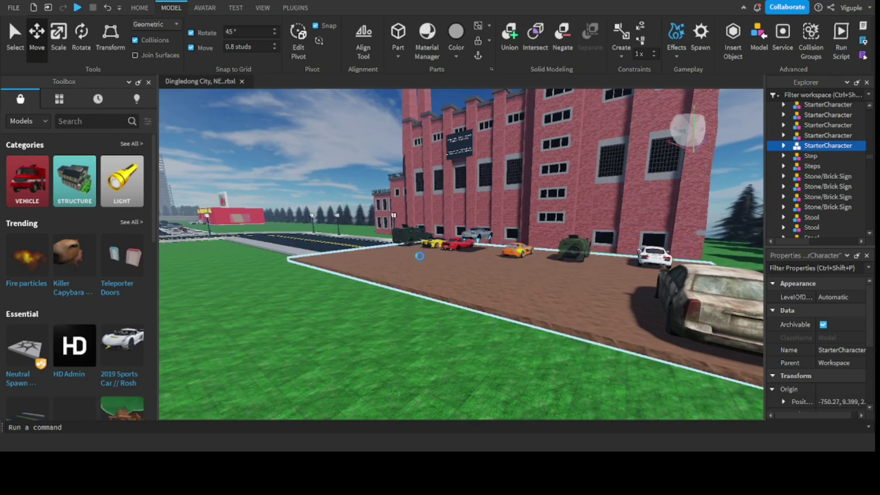
scroll(422, 254, "down", 10)
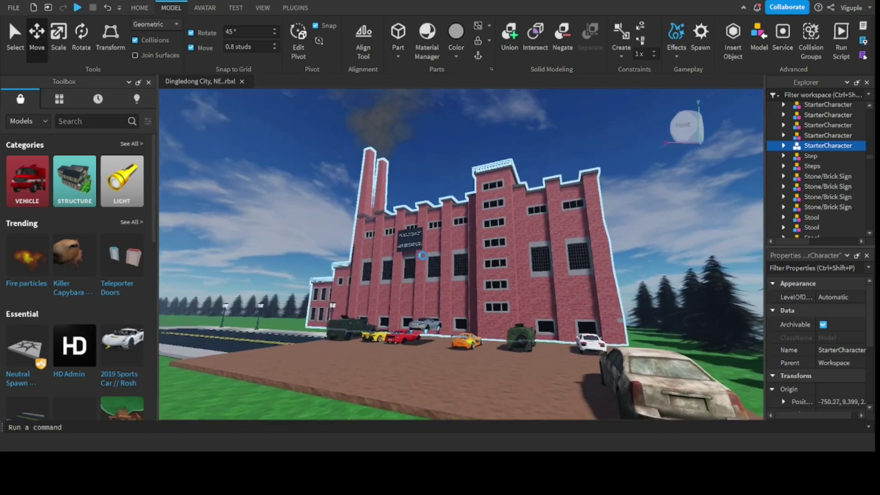
right_click_drag(422, 255, 336, 277)
scroll(415, 183, "up", 5)
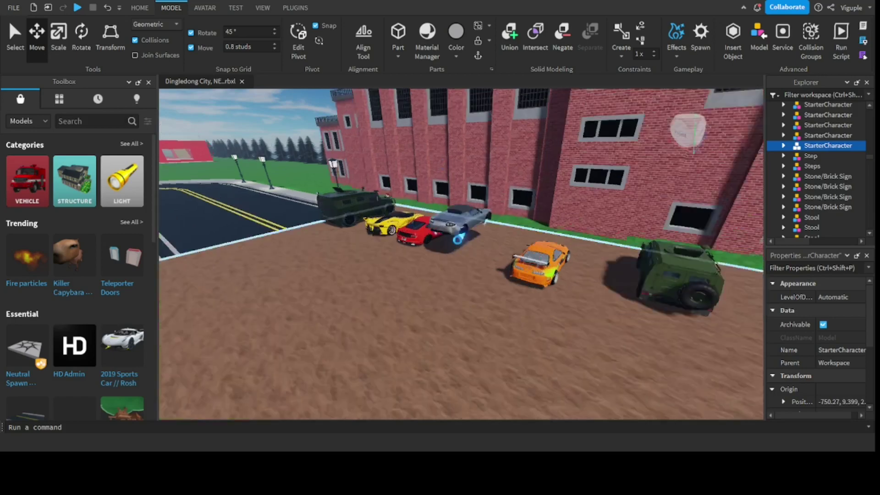
scroll(291, 214, "down", 5)
Step: Read the plastic factory's name and sponsor sign on the front brick wall
right_click_drag(292, 214, 198, 221)
scroll(198, 221, "up", 3)
scroll(198, 222, "up", 5)
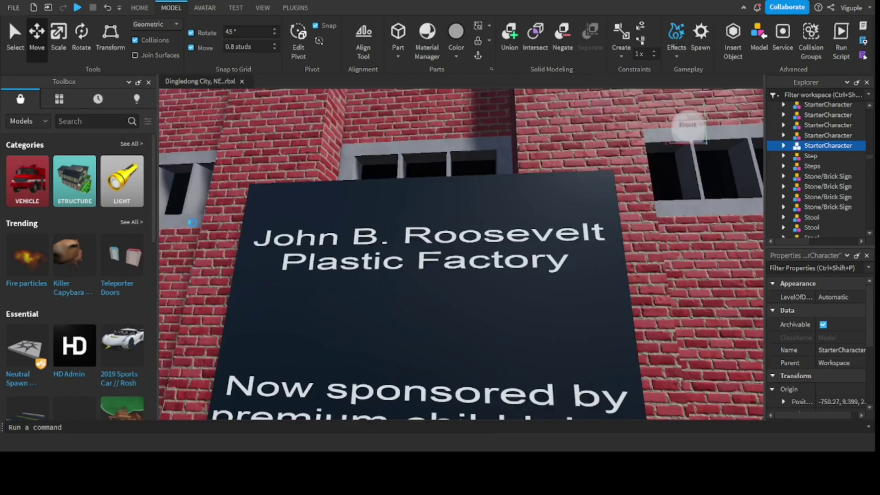
scroll(306, 199, "down", 2)
right_click_drag(307, 199, 306, 198)
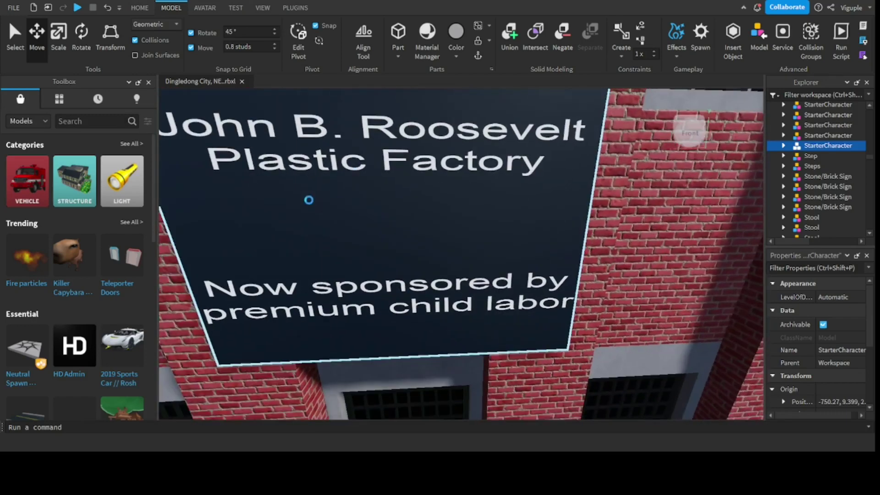
scroll(287, 274, "up", 3)
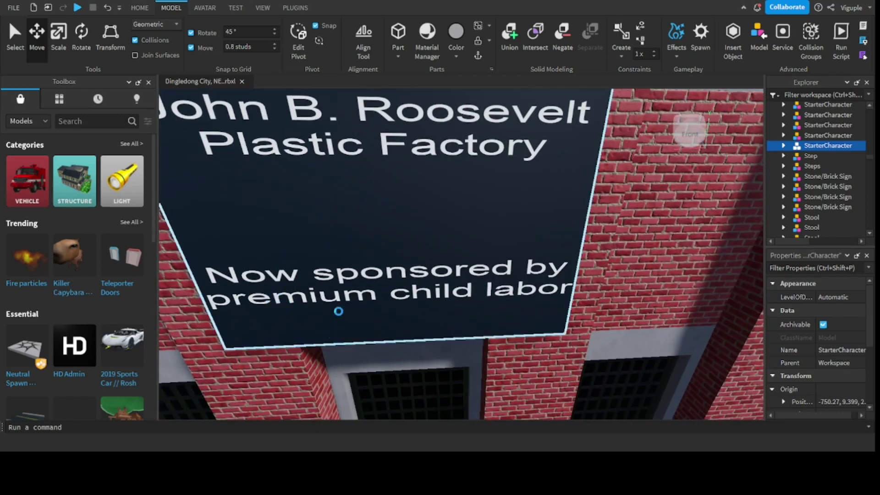
Step: Inspect the railed rooftop walkway of the factory and the characters standing on it
scroll(316, 305, "down", 6)
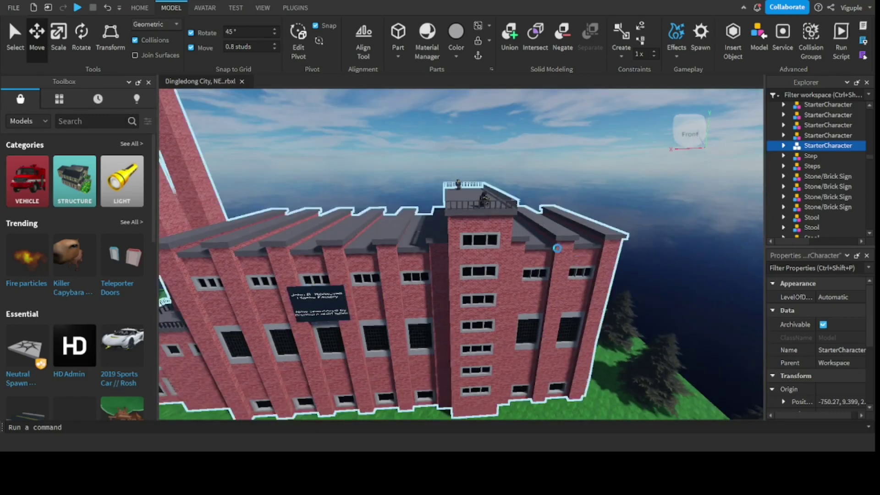
scroll(557, 248, "up", 3)
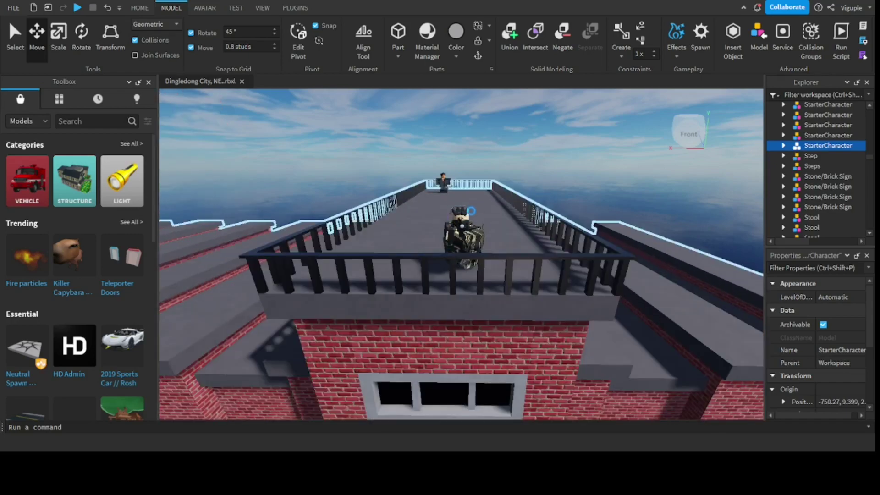
scroll(471, 211, "up", 4)
scroll(472, 229, "down", 6)
scroll(451, 170, "up", 5)
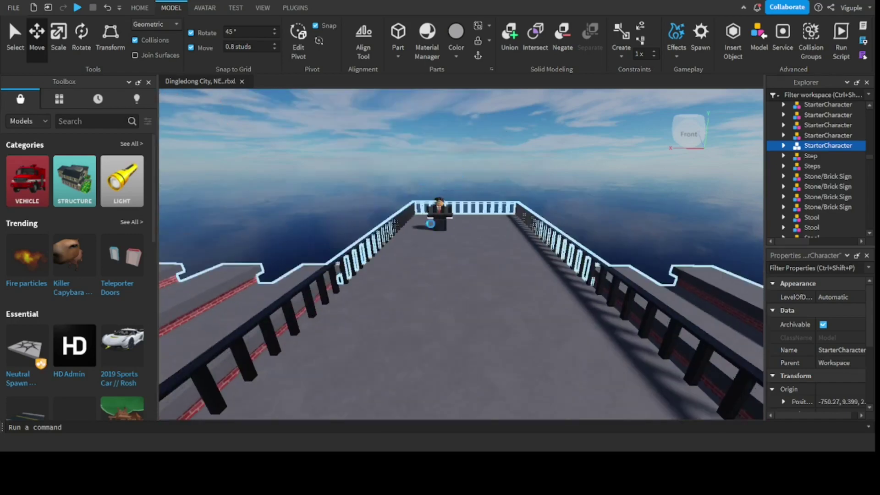
scroll(430, 223, "up", 3)
scroll(440, 219, "down", 8)
Step: Follow the road from the factory to the Kilobyte High School sign and read it
right_click_drag(453, 217, 234, 207)
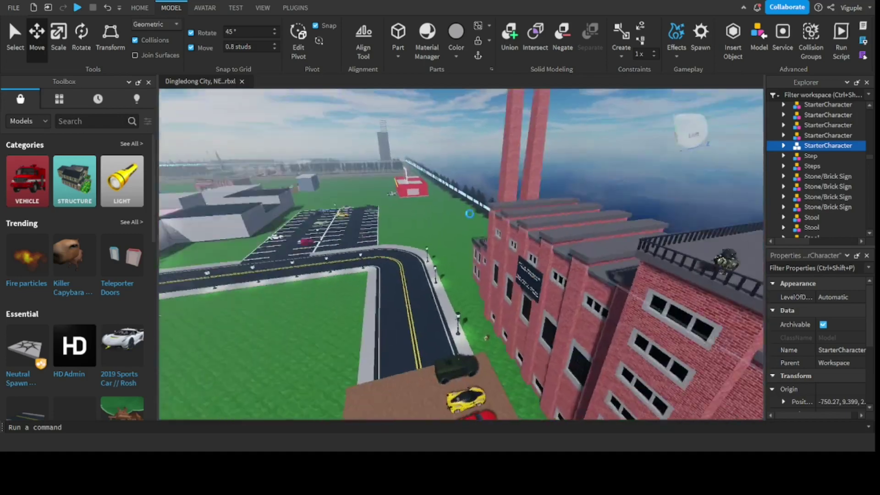
scroll(298, 208, "up", 4)
scroll(460, 254, "up", 3)
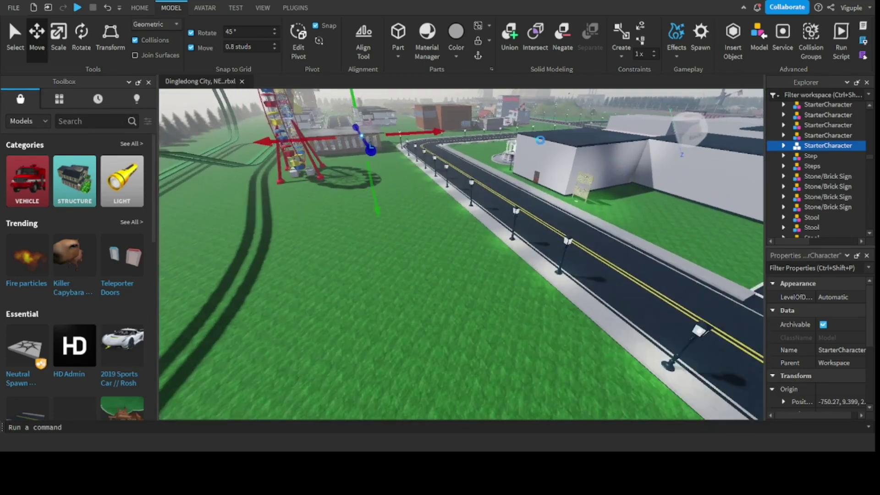
scroll(461, 255, "up", 3)
right_click_drag(465, 159, 550, 163)
scroll(463, 176, "up", 3)
scroll(452, 221, "up", 2)
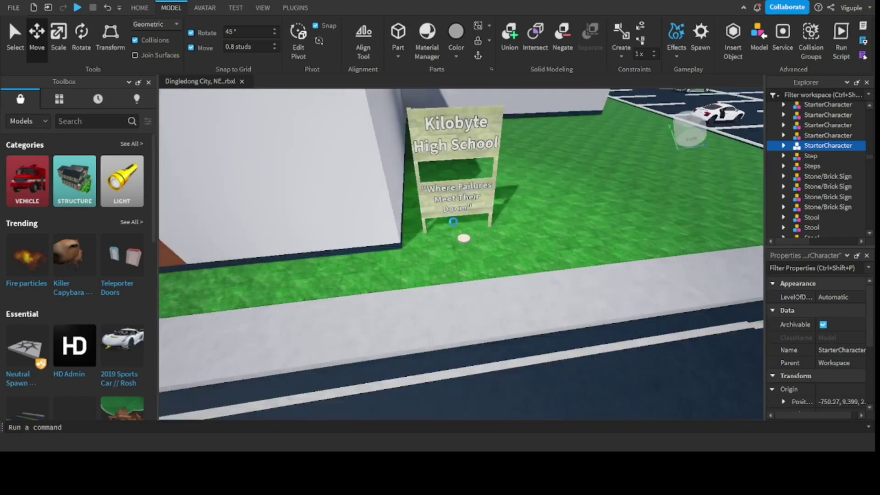
Step: Look over the high school's grass courtyard, with its lamp posts and classroom doors
right_click_drag(440, 235, 448, 168)
right_click_drag(428, 215, 419, 198)
right_click_drag(425, 146, 452, 154)
scroll(440, 149, "up", 3)
mouse_move(324, 171)
right_mouse_down()
mouse_move(339, 186)
mouse_move(322, 182)
right_mouse_up()
scroll(322, 181, "up", 2)
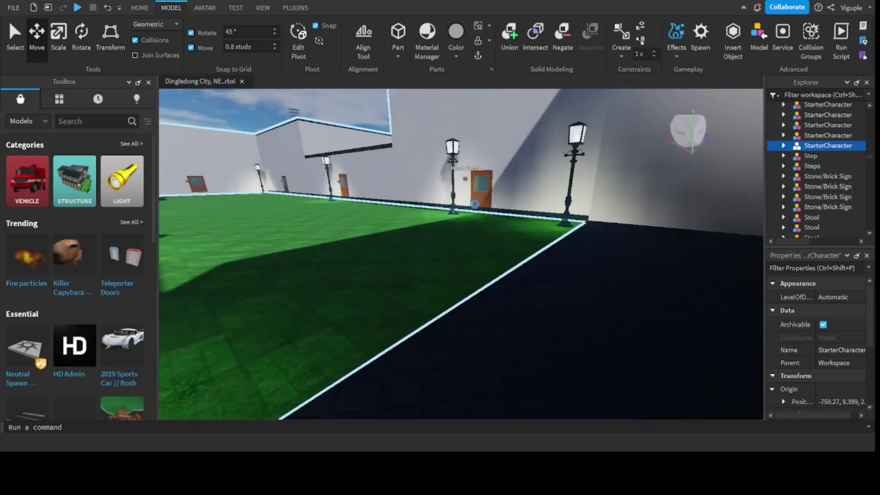
Step: Examine the inside of the blue-tiled boys' restroom, including the sinks, stalls and toilets
scroll(507, 172, "up", 5)
right_click_drag(546, 188, 447, 216)
right_click_drag(516, 238, 471, 180)
scroll(471, 180, "up", 6)
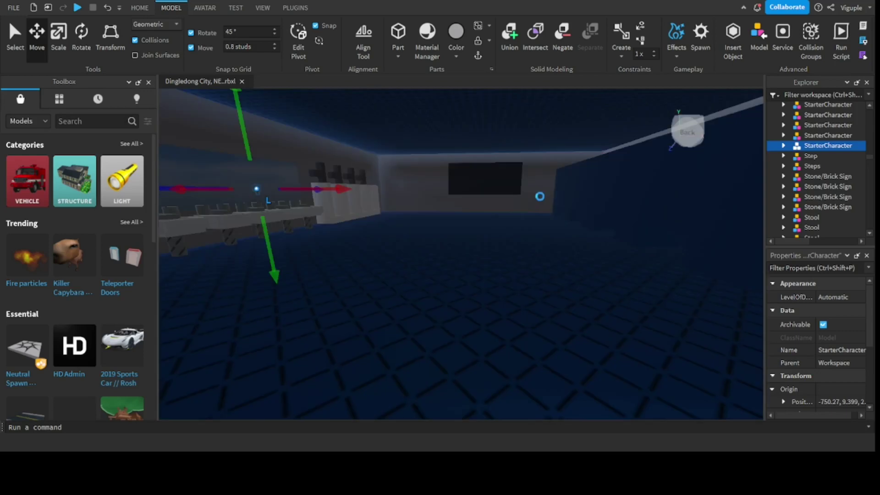
mouse_move(518, 200)
right_mouse_down()
mouse_move(542, 204)
mouse_move(525, 207)
right_mouse_up()
scroll(528, 211, "up", 3)
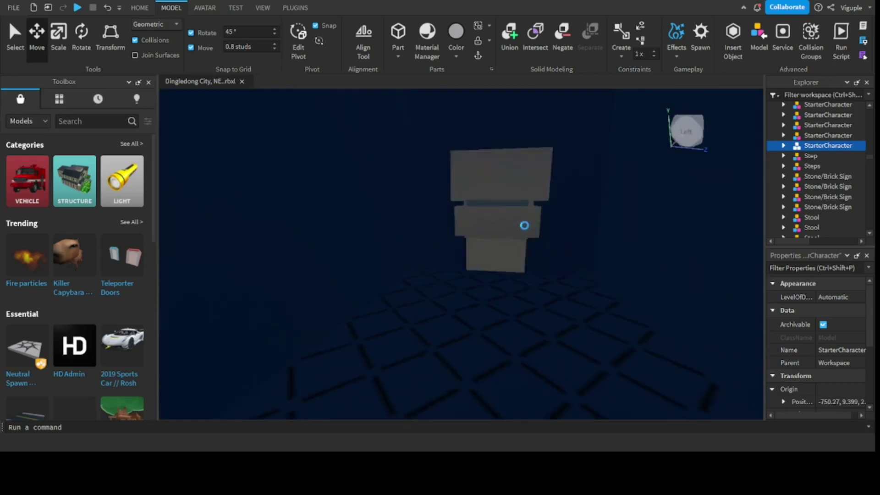
scroll(540, 236, "down", 5)
scroll(555, 246, "up", 3)
scroll(548, 243, "down", 5)
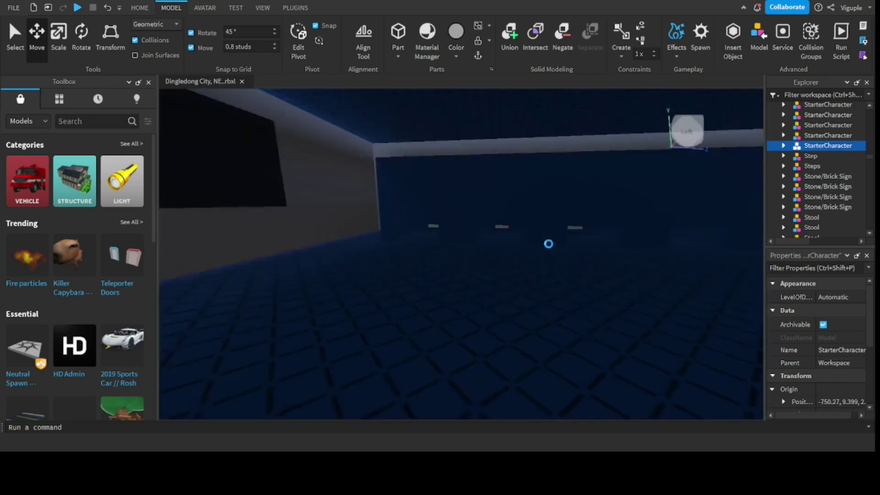
right_click_drag(542, 262, 618, 244)
scroll(605, 225, "up", 5)
scroll(614, 244, "down", 5)
right_click_drag(613, 202, 580, 198)
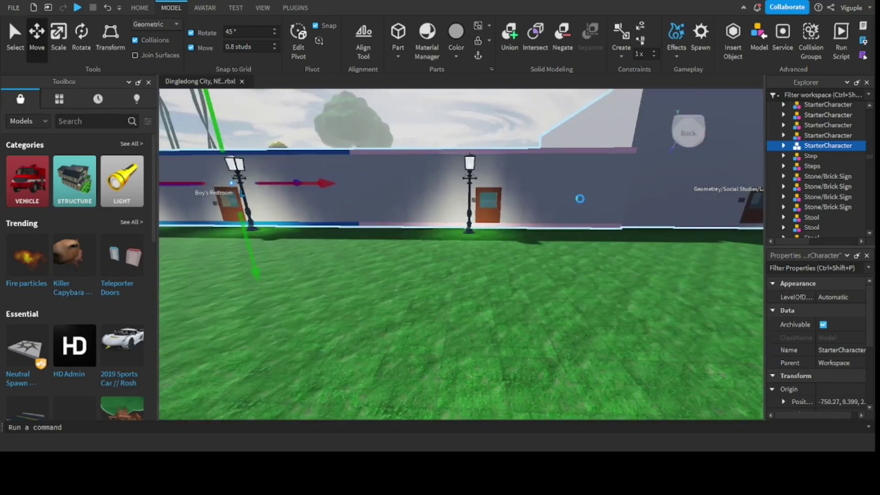
Step: Examine the inside of the pink-tiled restroom next to the boys' restroom
scroll(579, 199, "up", 10)
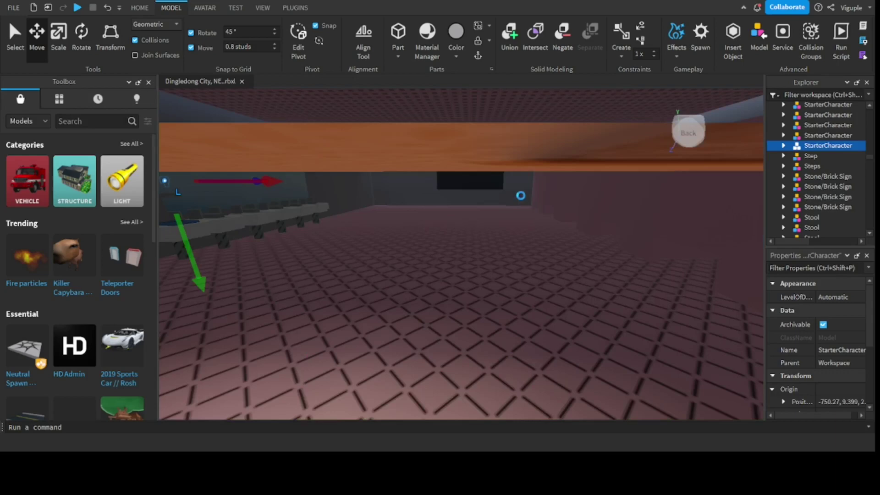
scroll(417, 179, "up", 3)
right_click_drag(416, 178, 459, 179)
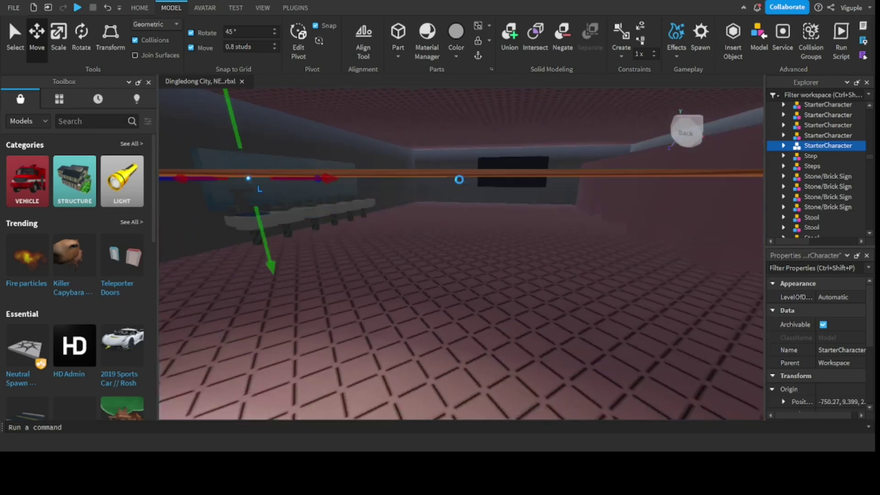
scroll(469, 206, "down", 4)
scroll(453, 249, "down", 4)
right_click_drag(453, 249, 445, 249)
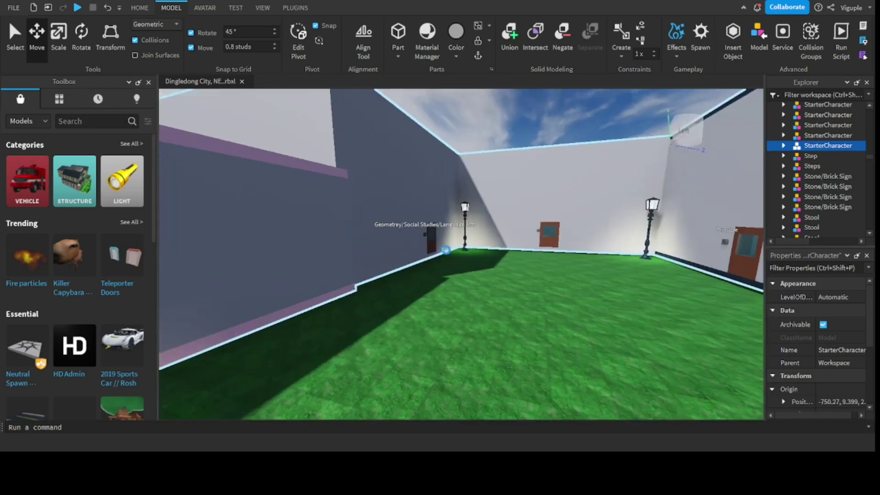
Step: Inspect the Geometry/Social Studies/Language Arts classroom, including its desks and the character inside
scroll(432, 233, "up", 8)
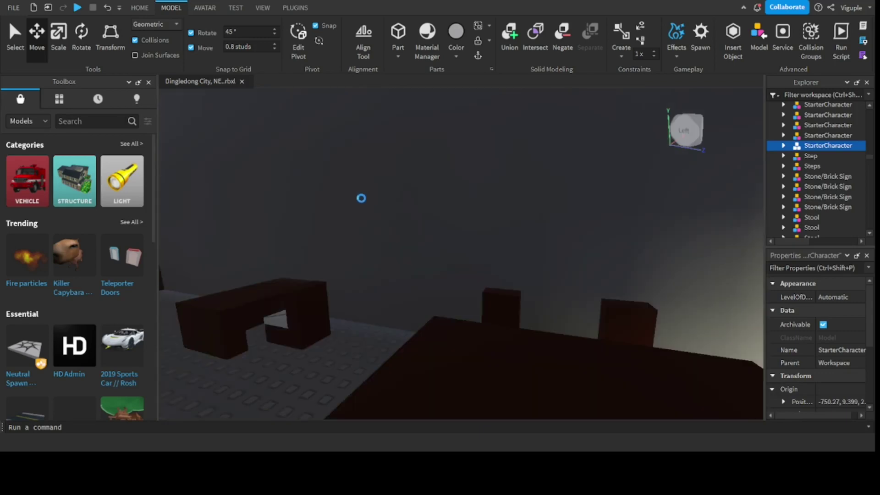
right_click_drag(357, 197, 384, 198)
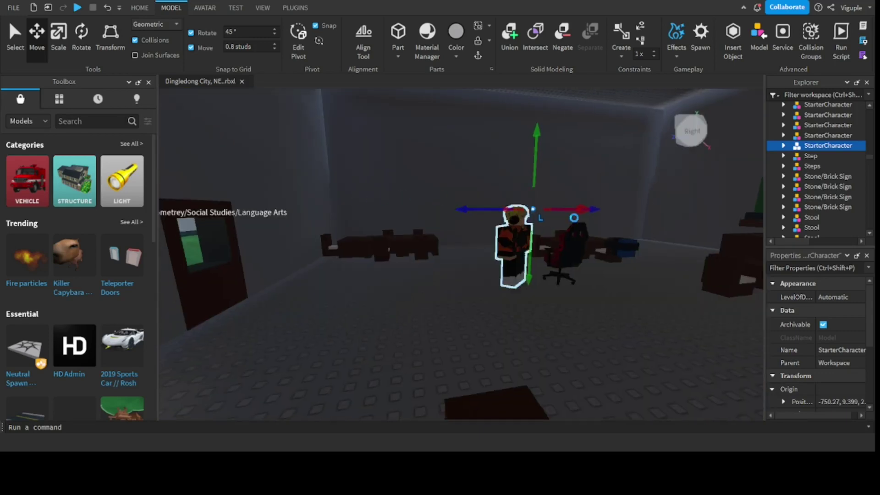
scroll(574, 217, "up", 2)
scroll(527, 257, "up", 2)
right_click_drag(527, 256, 523, 256)
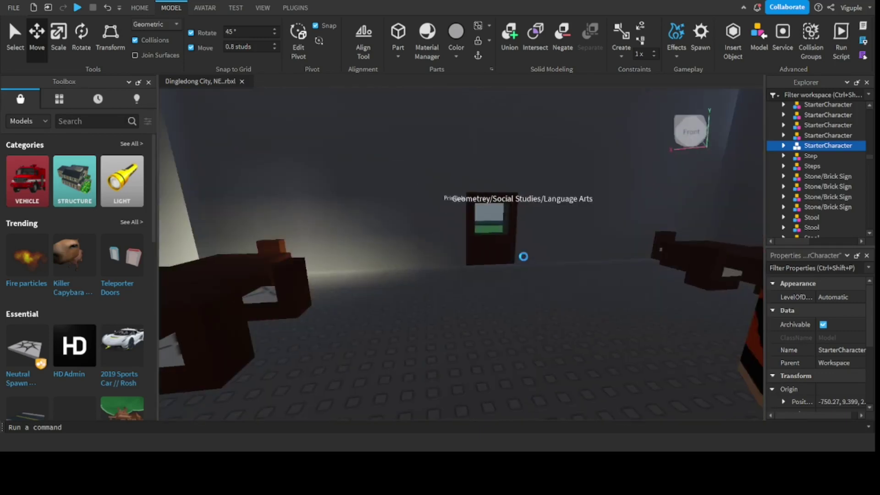
Step: Inspect the principal's office across the courtyard, including the desk and the computer on it
scroll(470, 196, "down", 5)
scroll(470, 194, "up", 6)
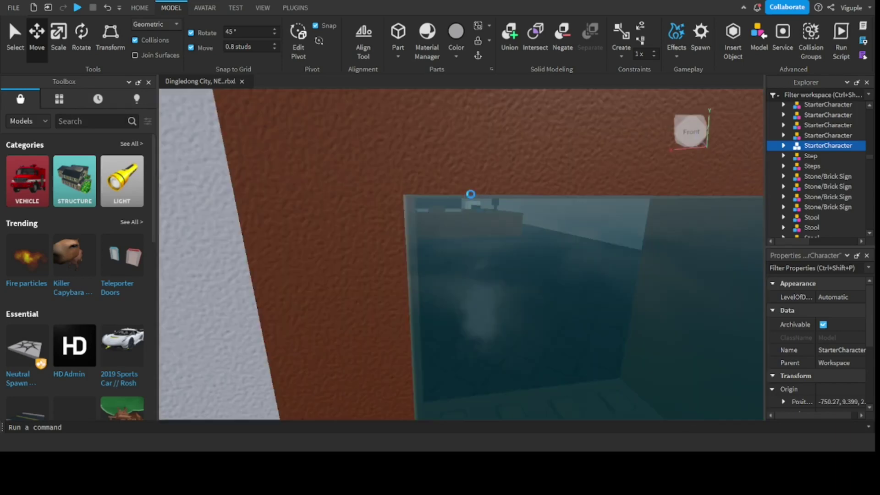
scroll(473, 206, "down", 4)
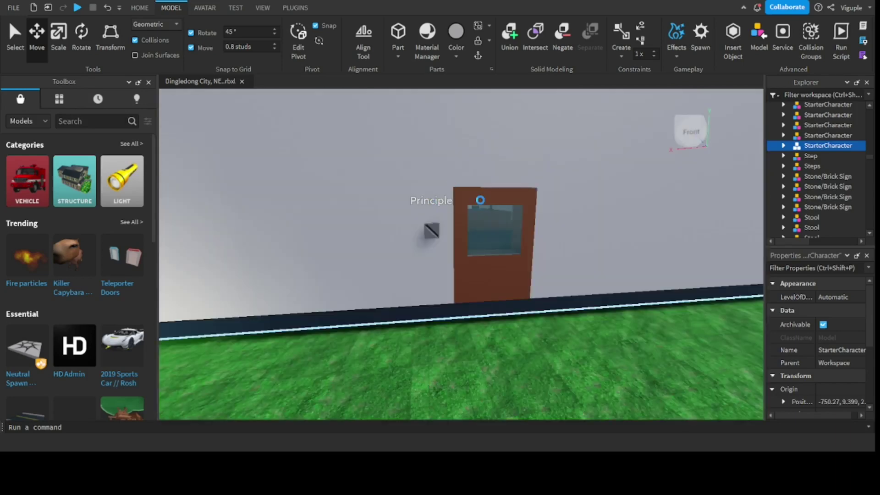
scroll(480, 200, "up", 5)
right_click_drag(501, 181, 475, 227)
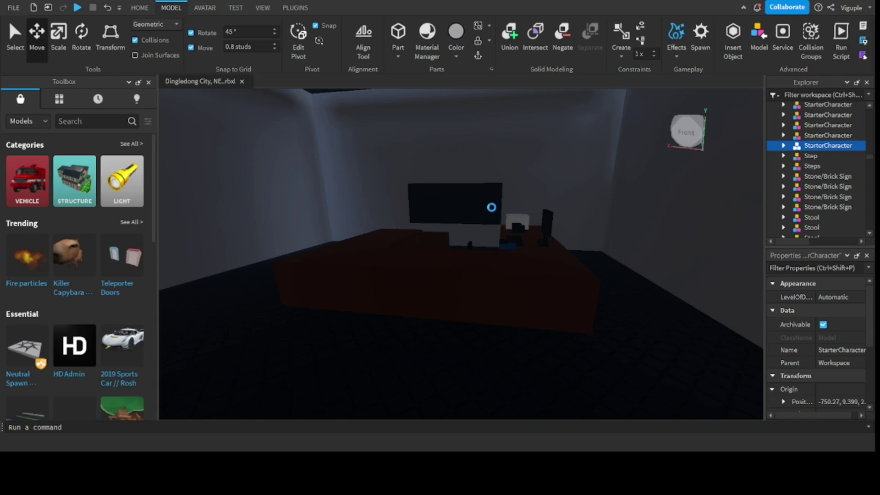
scroll(497, 208, "up", 3)
scroll(491, 215, "down", 5)
scroll(476, 226, "down", 5)
scroll(475, 225, "down", 5)
Step: Look into the room behind the unlabelled orange door in the courtyard's white wall
right_click_drag(636, 232, 633, 228)
scroll(541, 247, "up", 2)
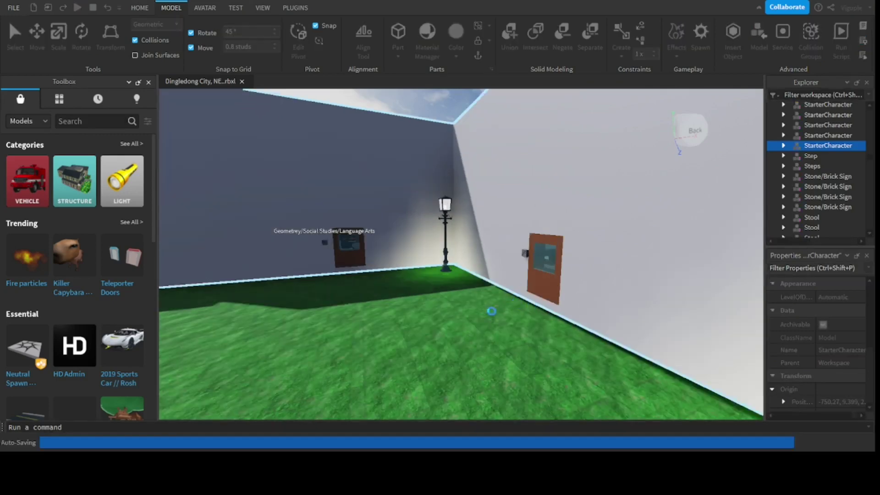
scroll(469, 314, "down", 2)
right_click_drag(469, 315, 469, 316)
scroll(423, 217, "up", 5)
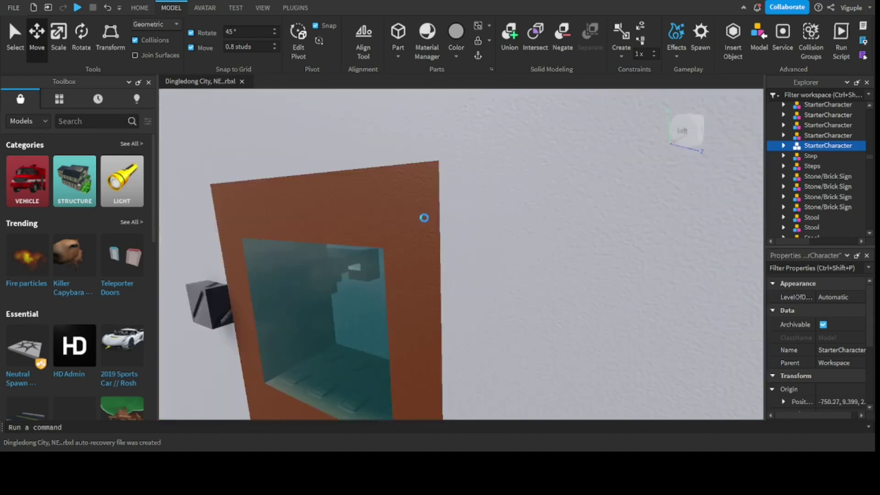
scroll(423, 218, "up", 3)
right_click_drag(519, 175, 526, 237)
scroll(526, 238, "down", 5)
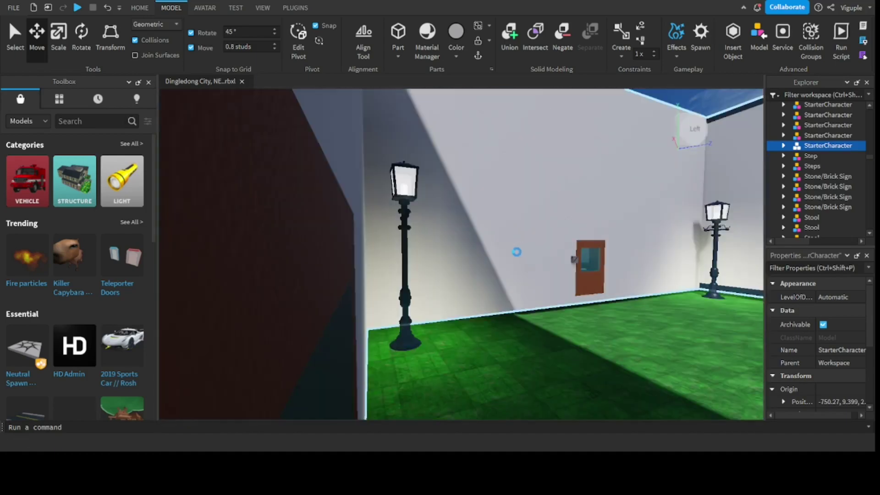
Step: View the school from above its roofs and examine the cars in its parking lot
scroll(516, 252, "up", 5)
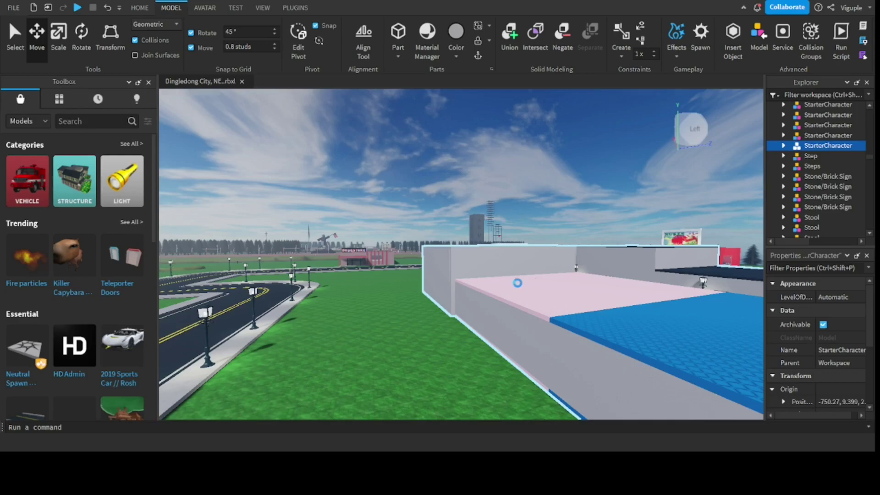
scroll(515, 283, "up", 8)
right_click_drag(515, 283, 483, 297)
scroll(553, 318, "up", 8)
scroll(369, 240, "up", 8)
scroll(507, 269, "down", 5)
scroll(482, 297, "up", 4)
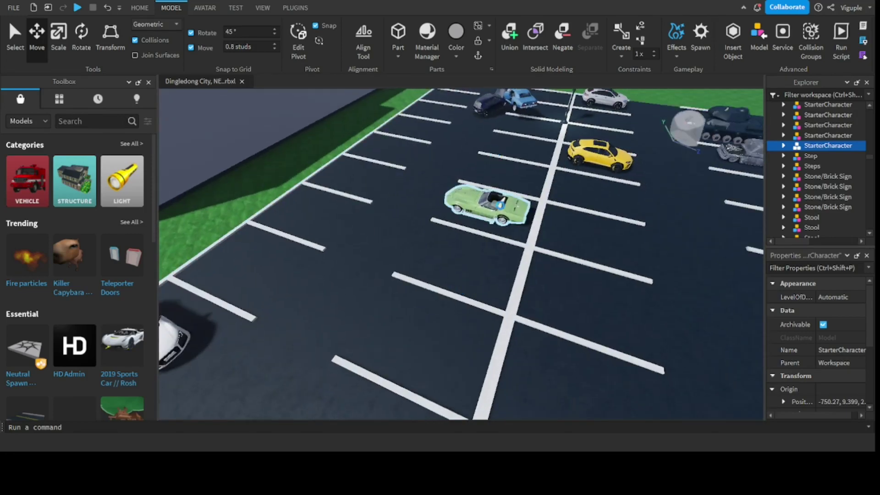
Step: Inspect the parking lot's vehicles up close, including the tank, the yellow car and the overlapping blue car by the lamp post
right_click_drag(500, 205, 496, 201)
scroll(497, 201, "down", 3)
scroll(587, 116, "up", 6)
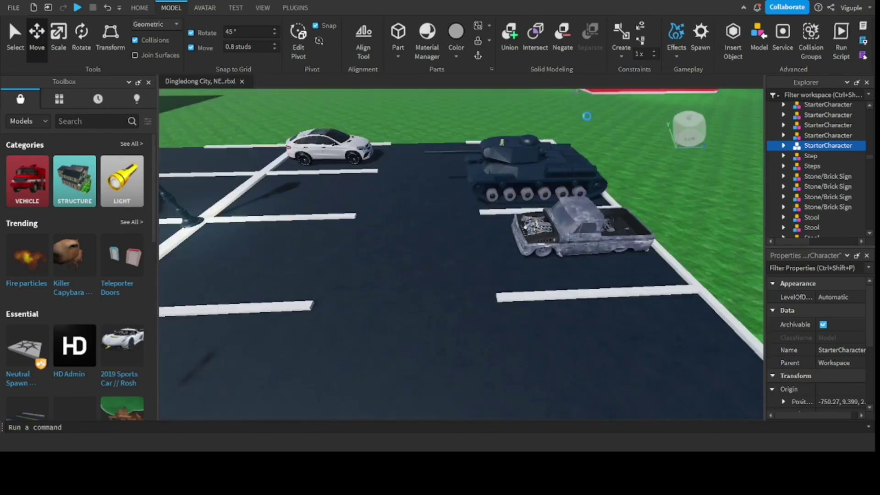
right_click_drag(406, 156, 351, 156)
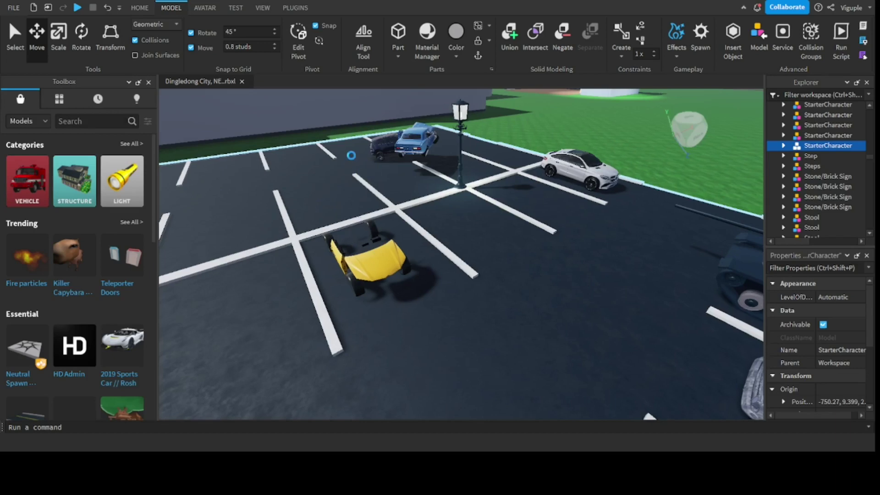
scroll(357, 145, "up", 2)
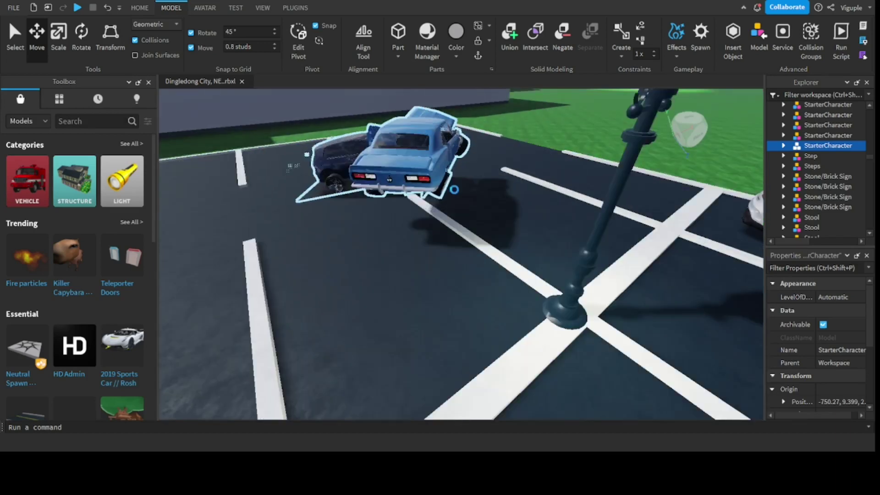
right_click_drag(456, 191, 543, 147)
scroll(479, 175, "down", 3)
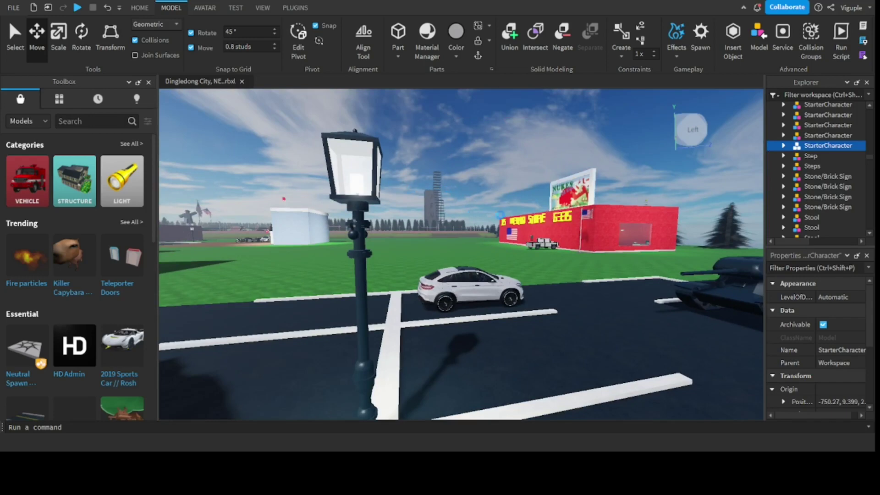
Step: Cross the grass from the school parking lot to the front of the red US Weapon Store
scroll(504, 218, "up", 3)
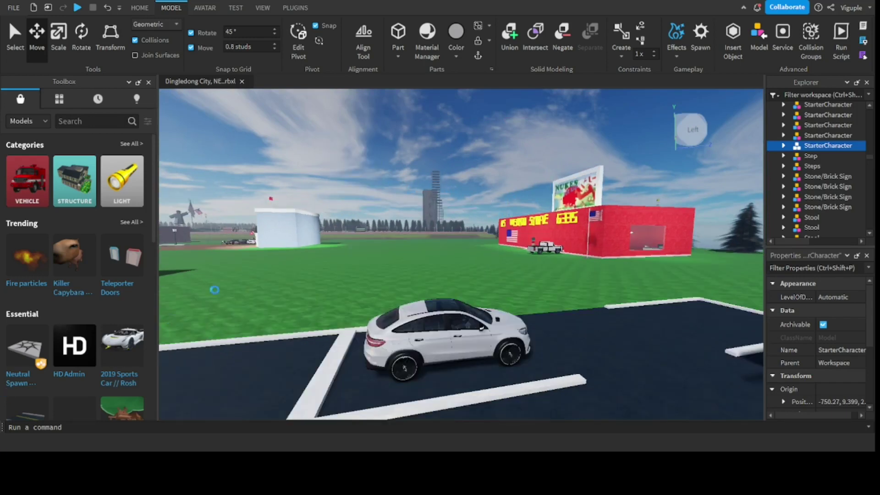
scroll(464, 230, "up", 3)
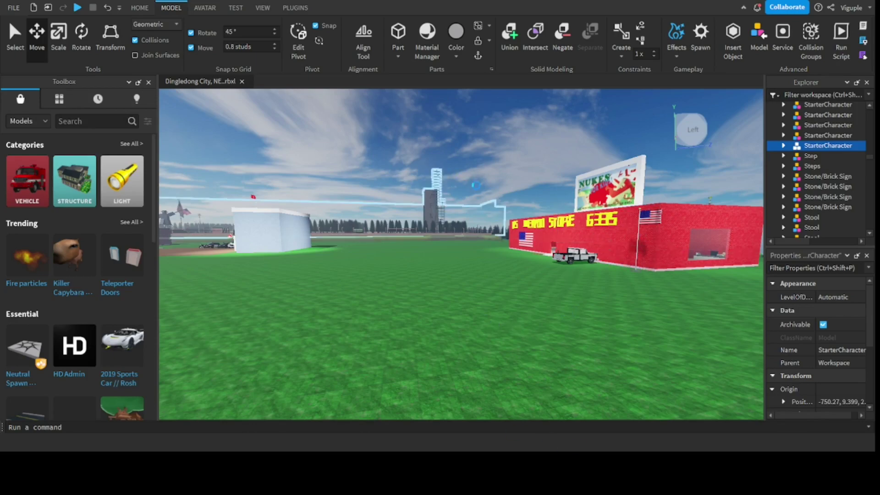
scroll(452, 293, "up", 4)
right_click_drag(452, 293, 435, 277)
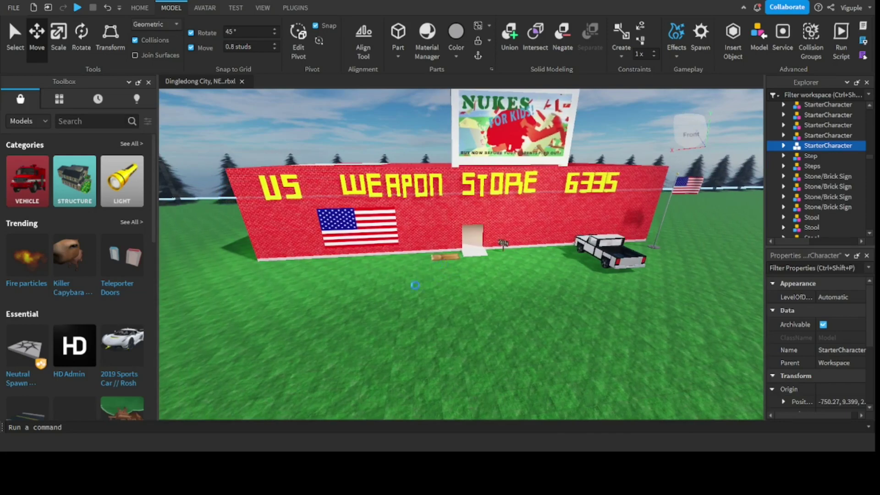
Step: Examine the weapon store's facade, the "Nukes for Kids!" billboard above it and the pickup truck parked outside
scroll(555, 117, "up", 2)
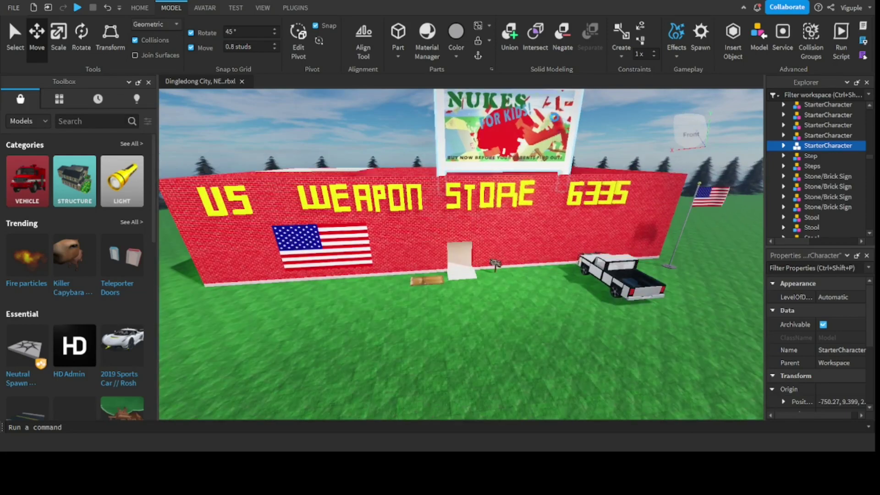
scroll(555, 117, "up", 2)
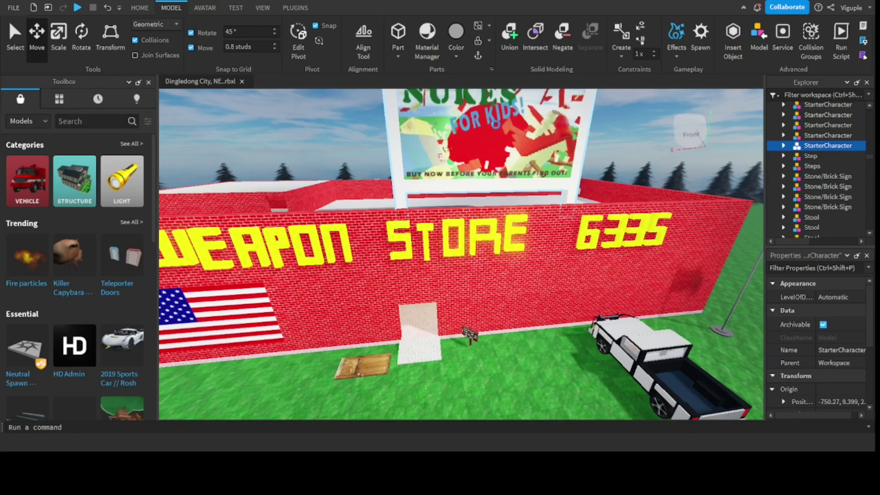
scroll(431, 161, "up", 2)
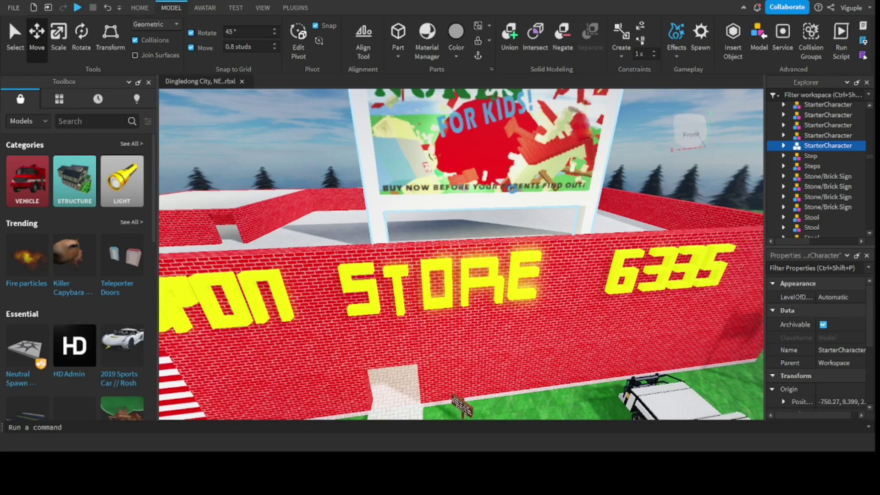
scroll(579, 227, "down", 5)
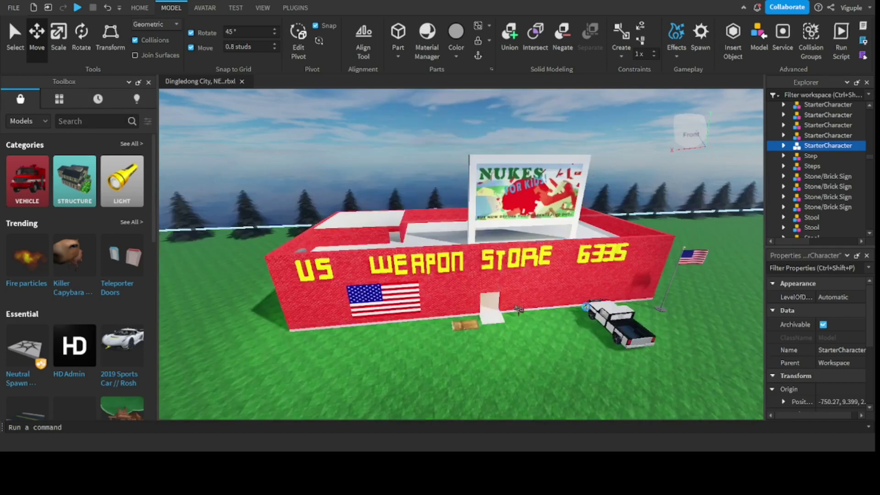
scroll(586, 306, "up", 5)
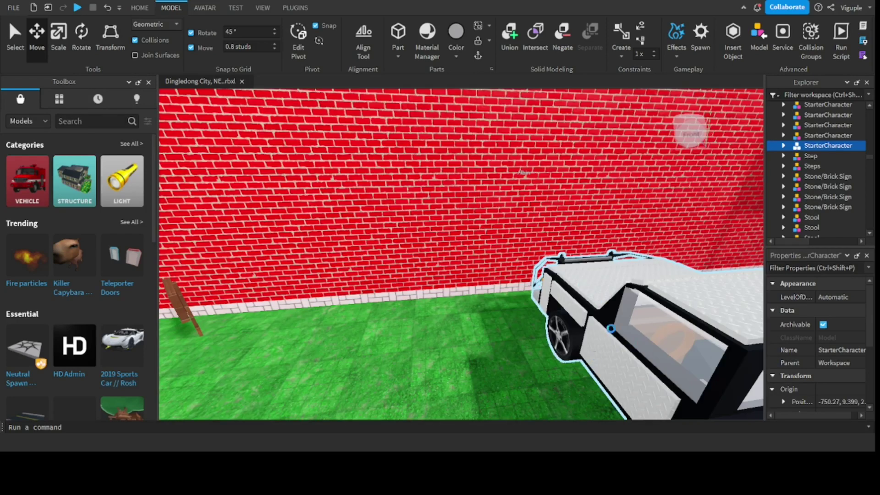
scroll(428, 310, "down", 5)
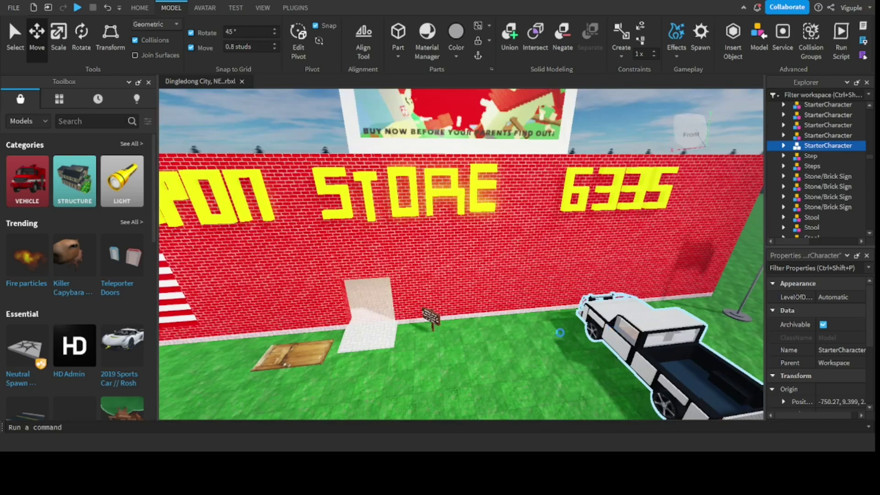
Step: Inspect the wooden door lying on the grass and the notice sign beside the weapon store's open entrance
scroll(480, 300, "up", 6)
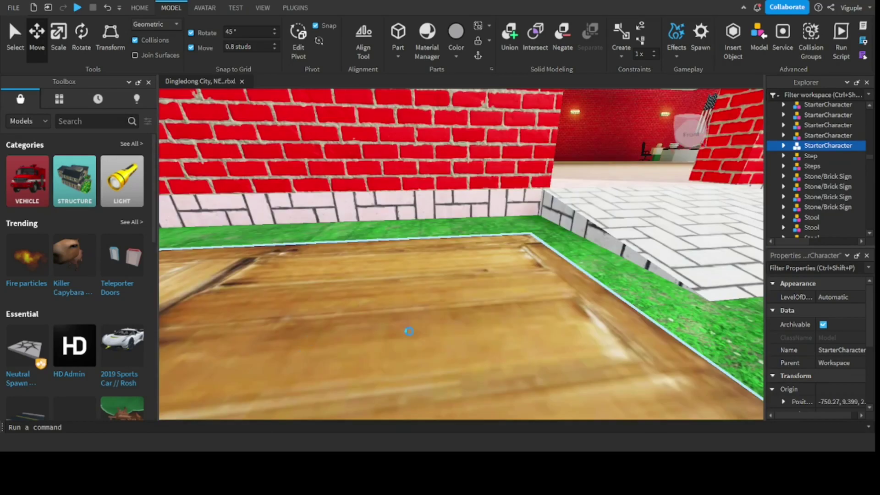
scroll(409, 331, "down", 4)
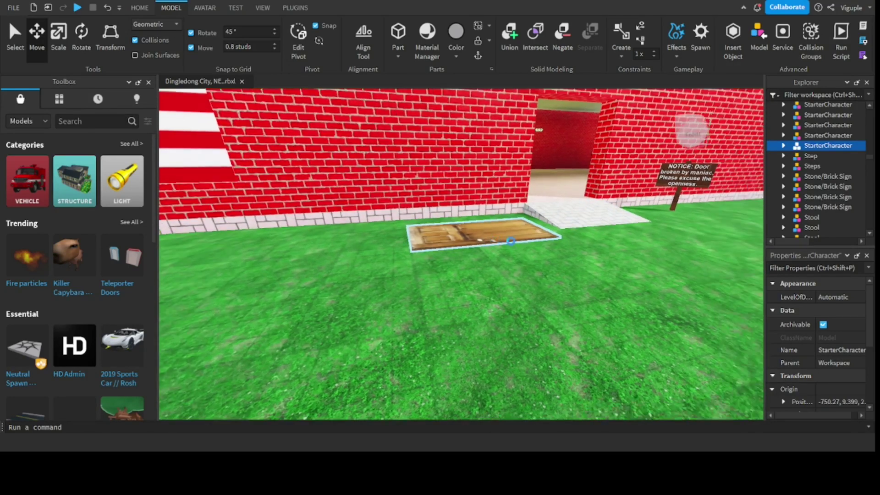
right_click_drag(511, 240, 527, 241)
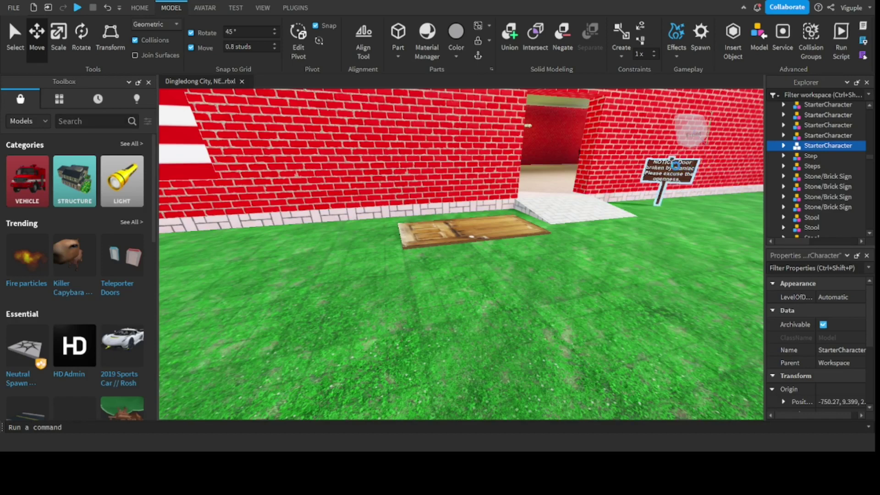
Step: Enter the weapon store and read the plaque beside the framed James Madison portrait
key("w")
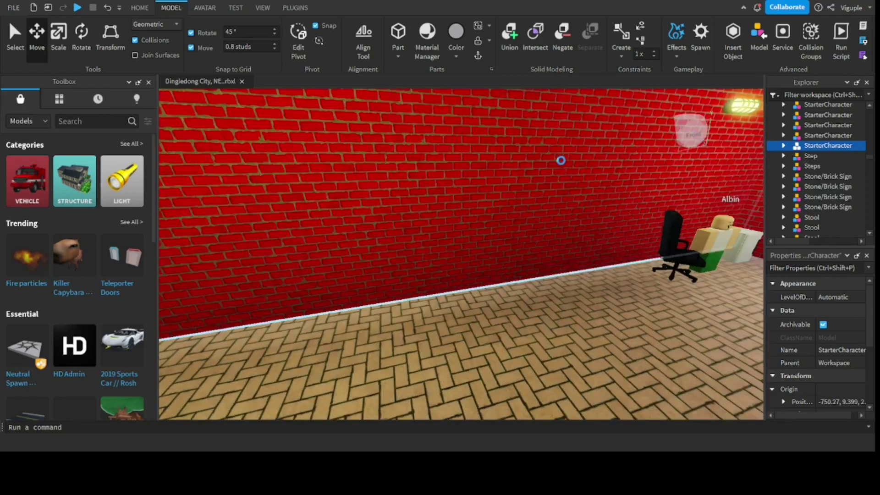
right_click_drag(507, 160, 429, 254)
key("w")
key("s")
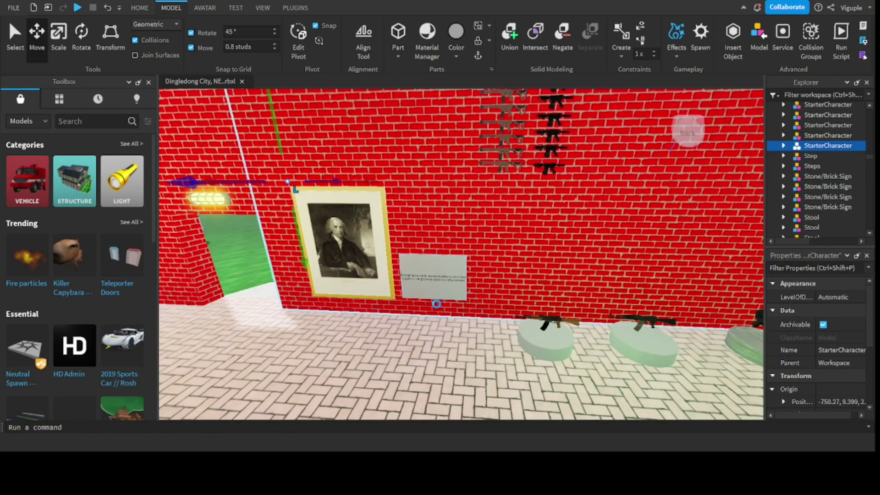
scroll(427, 254, "up", 5)
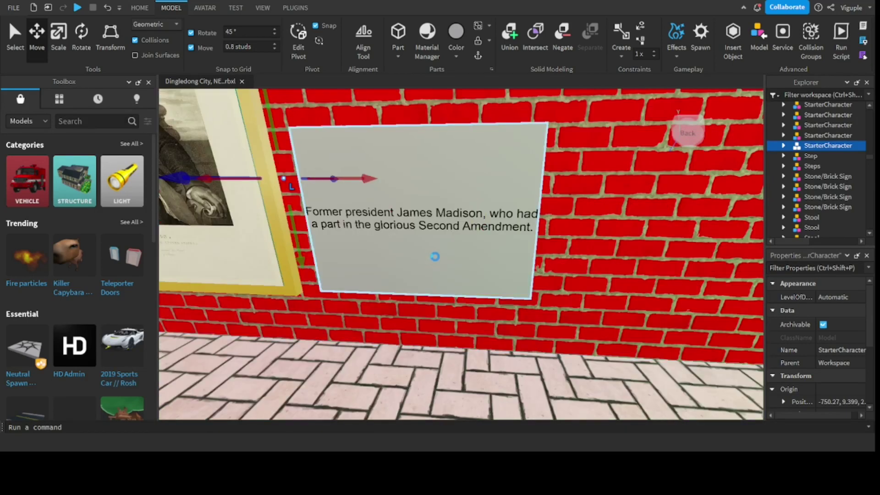
right_click_drag(452, 247, 498, 242)
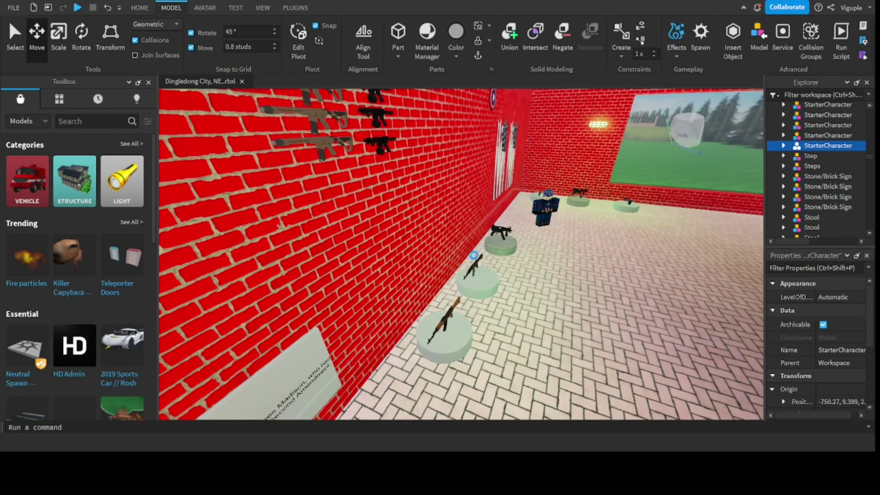
Step: View the weapons displayed on the round pedestals along the store's interior walls
right_click_drag(474, 255, 476, 255)
scroll(476, 255, "up", 10)
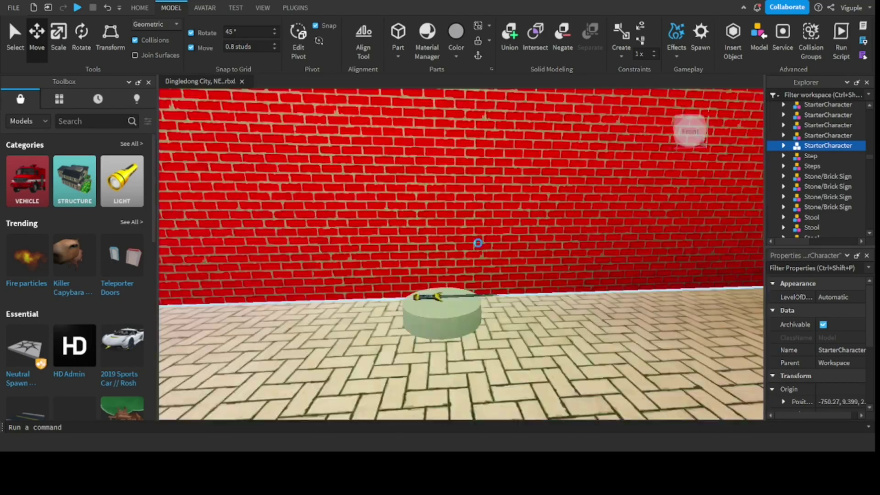
scroll(442, 339, "down", 5)
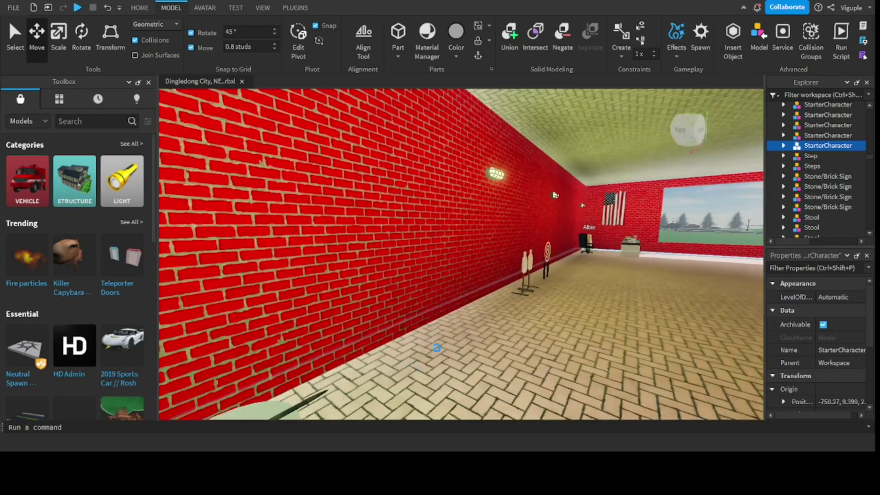
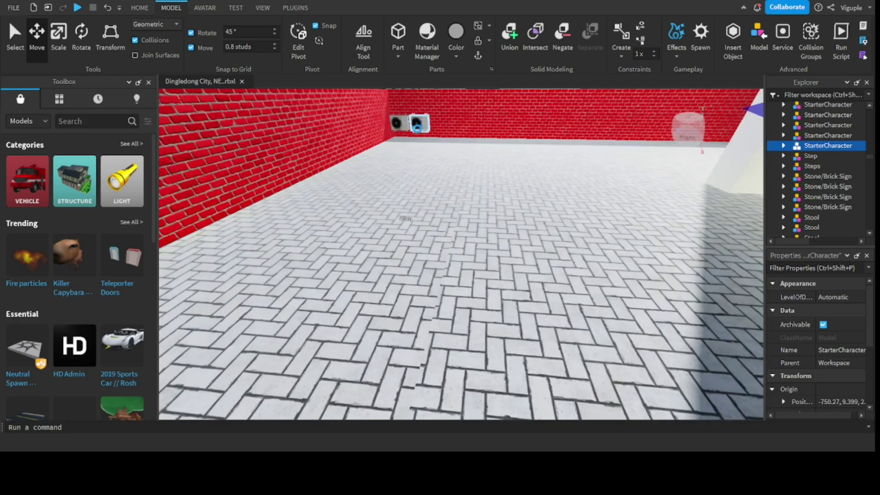
Step: Look over the weapon store's roof, including the wall-mounted fan units and the crowned weather vane
scroll(461, 255, "down", 5)
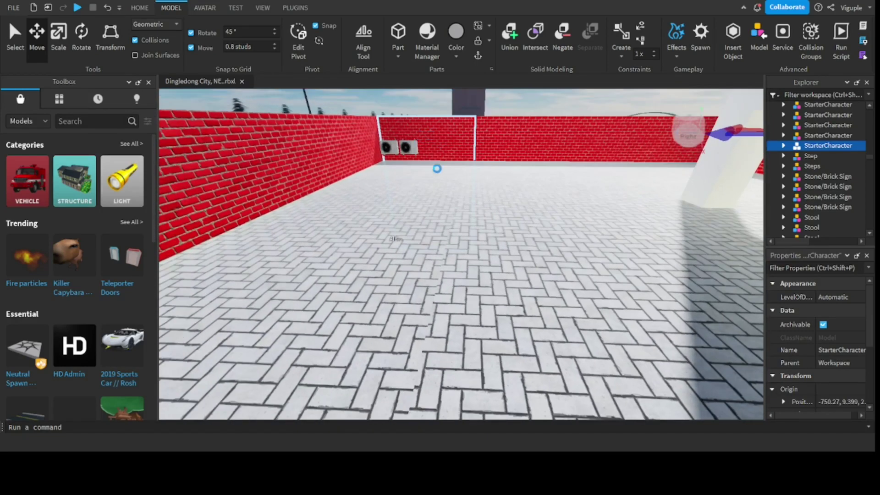
scroll(421, 179, "down", 5)
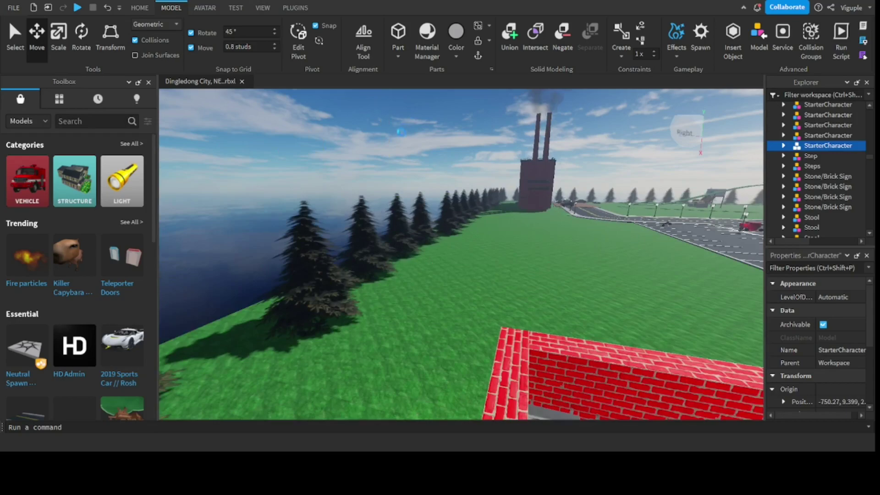
key("f")
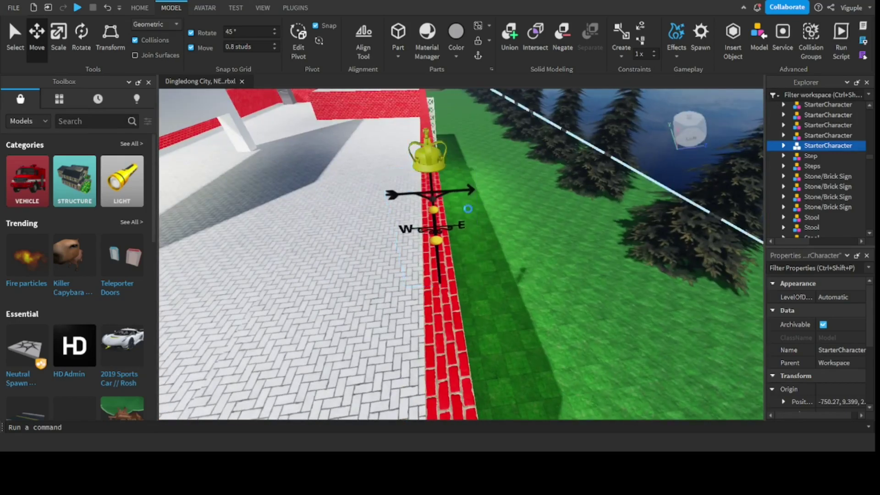
scroll(468, 209, "down", 3)
scroll(453, 220, "up", 2)
right_click_drag(438, 269, 419, 203)
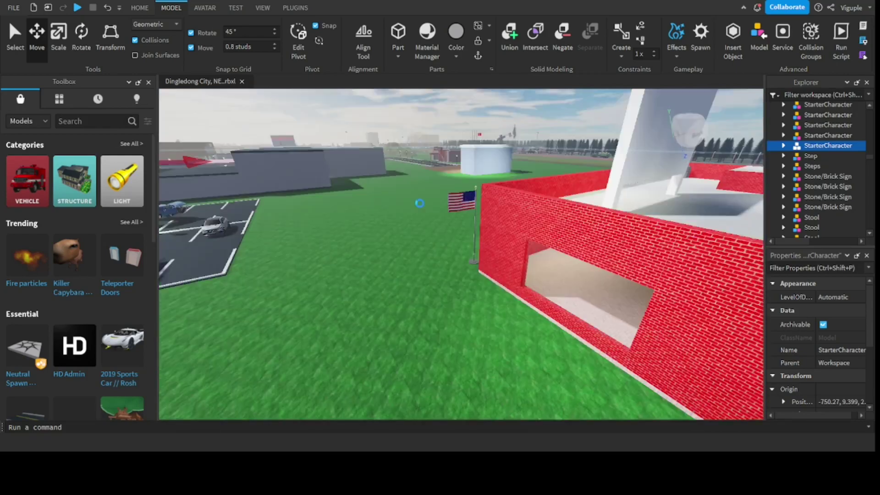
Step: Travel from the weapon store past its billboard to the pale blue building beside the dirt lot
key("w")
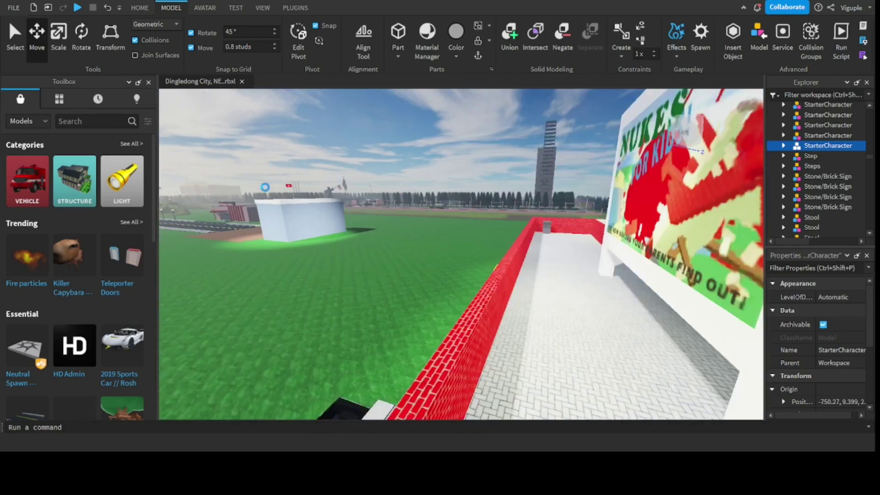
key("a")
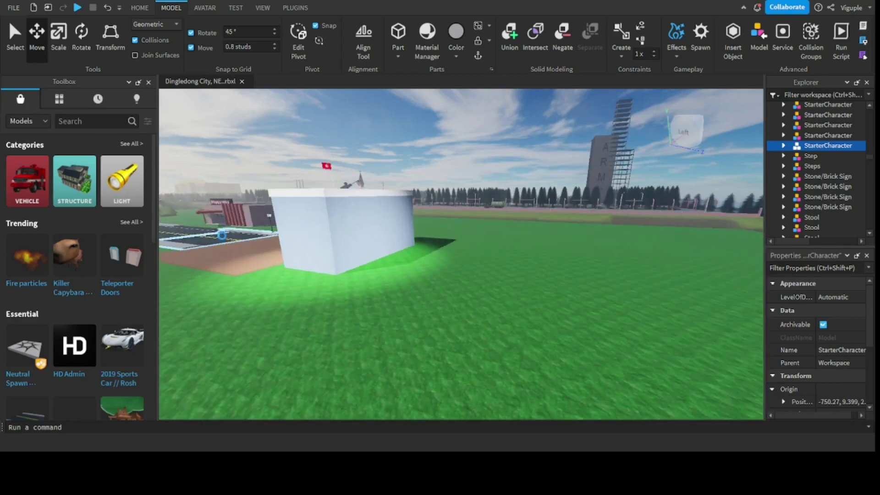
key("w")
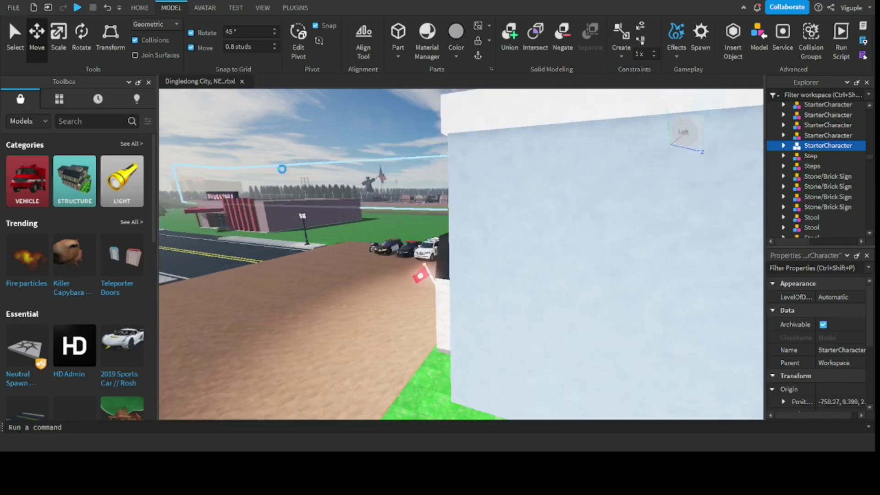
key("w")
Step: View the pale blue building from above, including its white roof, red flag and windowed front
right_click_drag(321, 200, 359, 167)
scroll(355, 339, "down", 5)
scroll(426, 252, "up", 10)
scroll(426, 252, "up", 5)
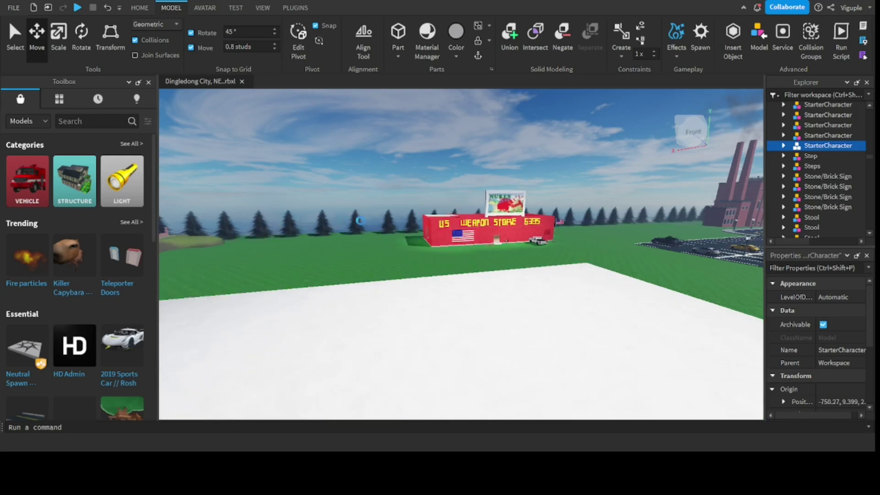
scroll(350, 234, "down", 5)
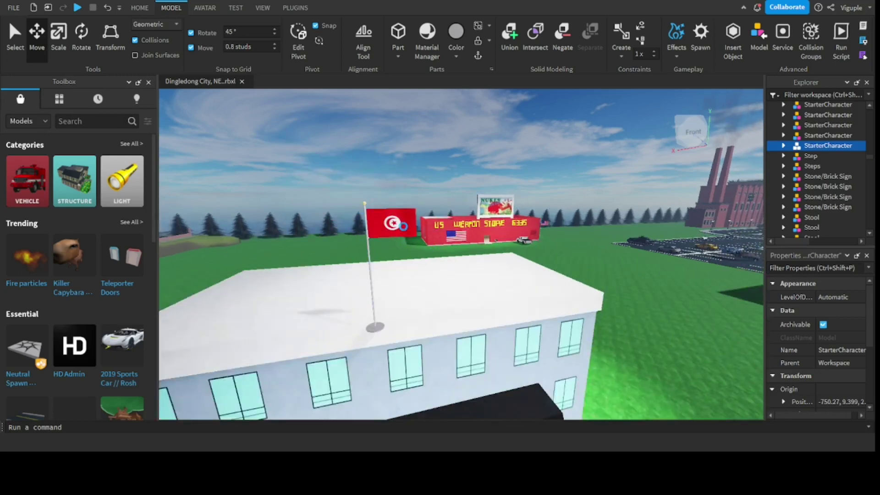
scroll(380, 253, "down", 3)
right_click_drag(458, 273, 375, 343)
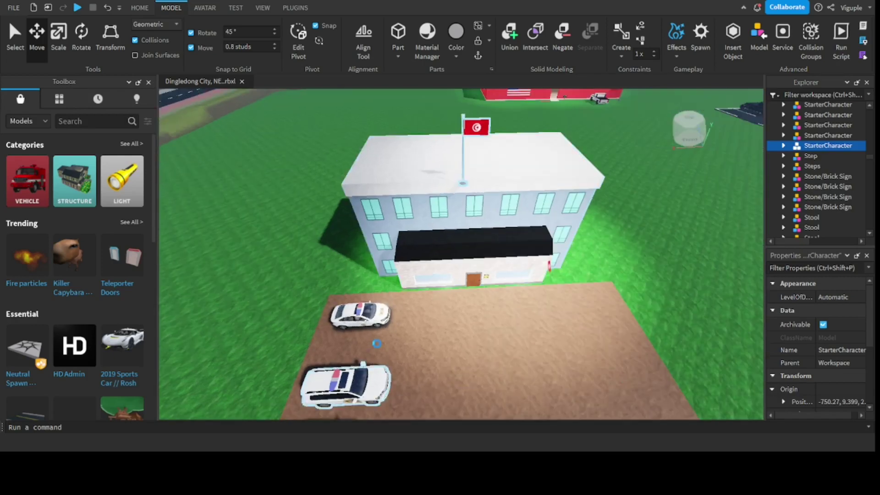
Step: Inspect the pale blue building's wooden entrance door and wall sign, and view the police vehicles parked on the dirt lot
right_click_drag(506, 343, 482, 210)
scroll(472, 215, "up", 3)
scroll(412, 248, "down", 3)
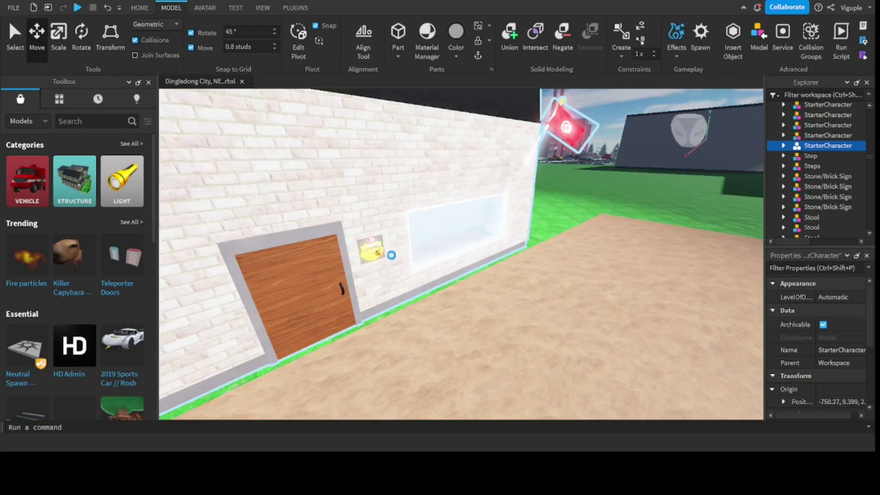
scroll(352, 250, "up", 5)
right_click_drag(335, 250, 392, 237)
right_click_drag(432, 272, 302, 151)
scroll(295, 174, "up", 2)
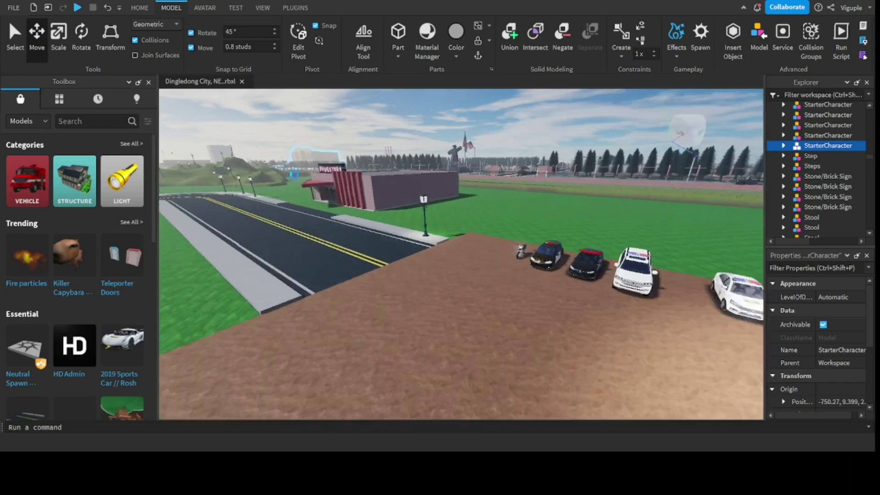
Step: Approach the drugstore from the dirt lot and view its interior with the shelves, stools and counter
scroll(344, 180, "up", 8)
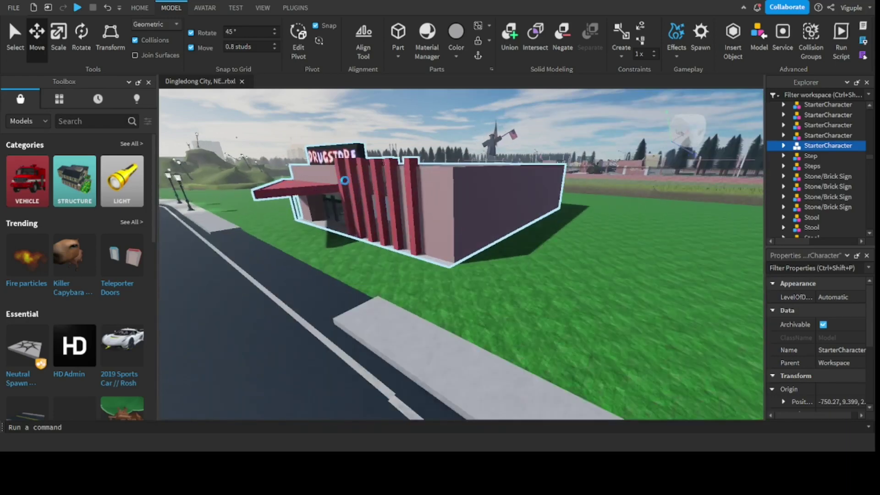
scroll(424, 220, "up", 3)
scroll(430, 220, "up", 5)
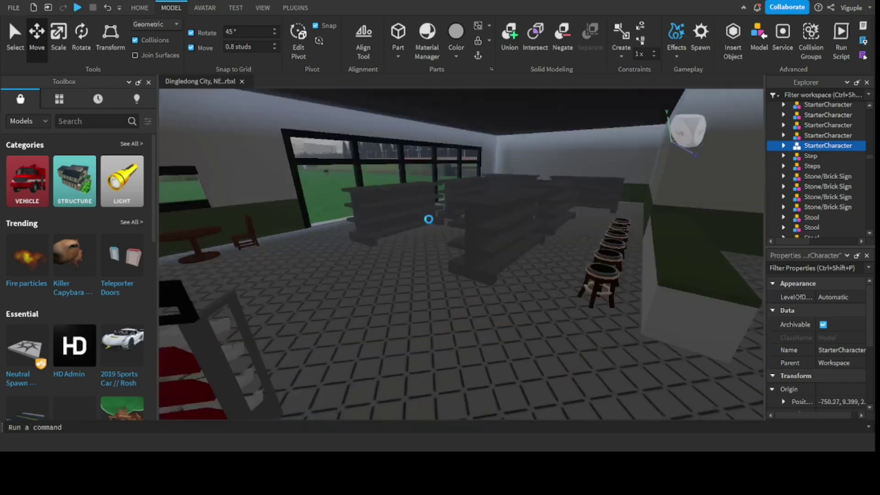
right_click_drag(494, 220, 359, 274)
Step: Travel from the drugstore along the road and across the grass to the hospital and its American flagpole
key("w")
key("w")
key("e")
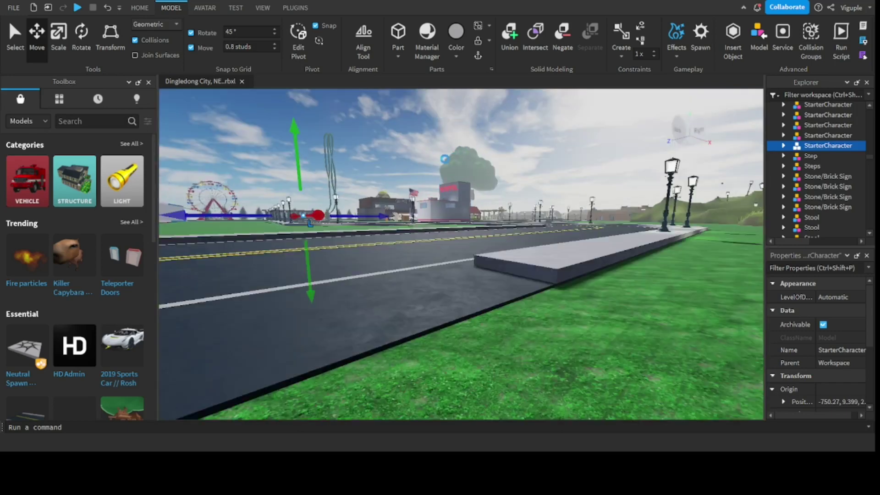
key("w")
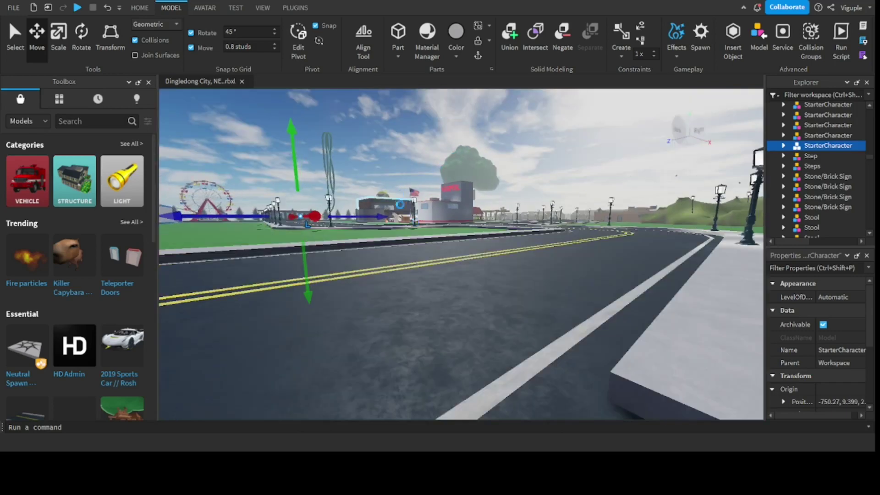
key("w")
key("w")
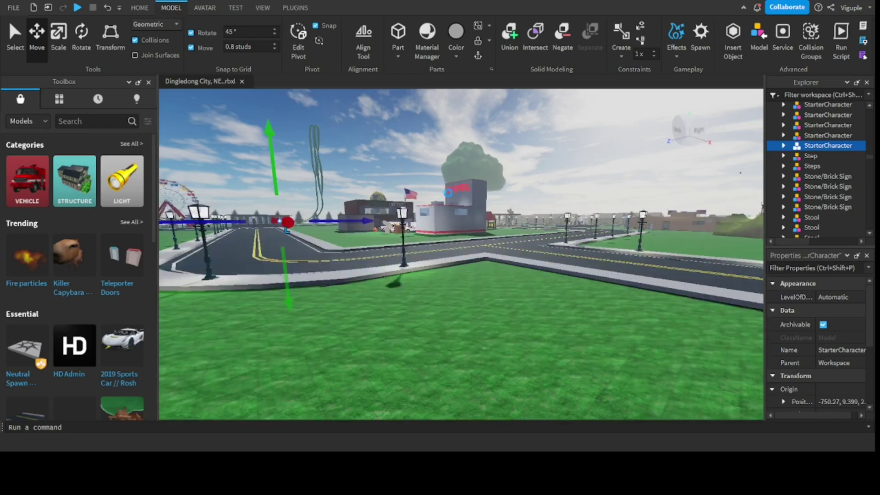
key("w")
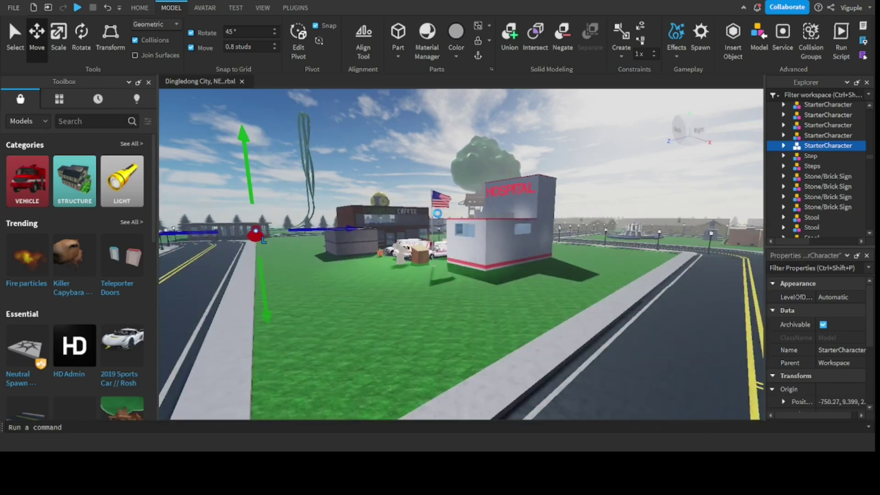
key("w")
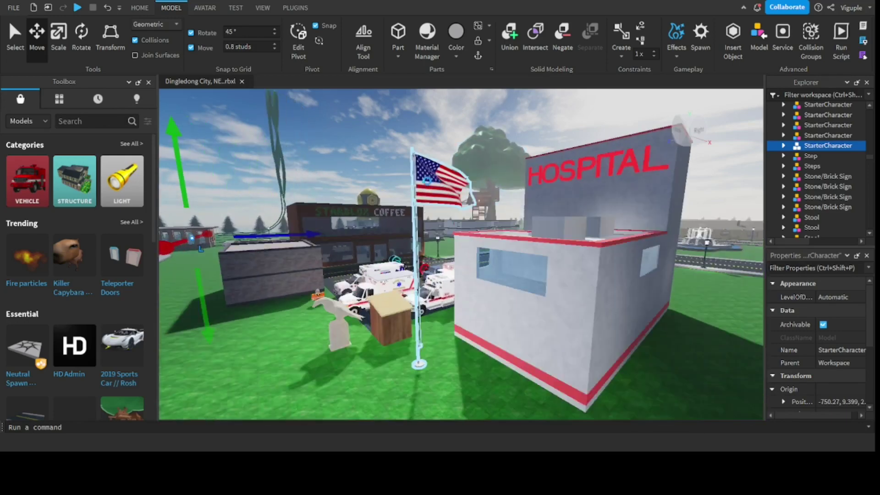
Step: Inspect a room inside the hospital, and view its roof and the ambulances in the adjoining parking lot
right_click_drag(440, 212, 486, 248)
key("w")
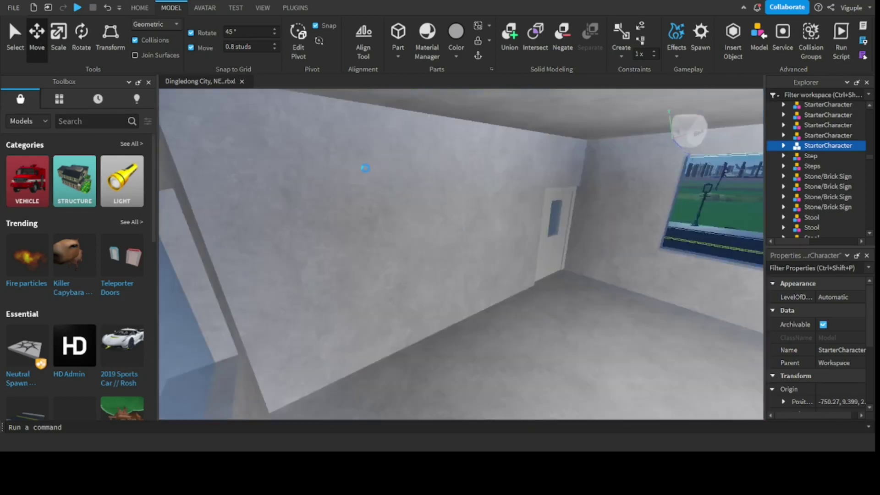
key("s")
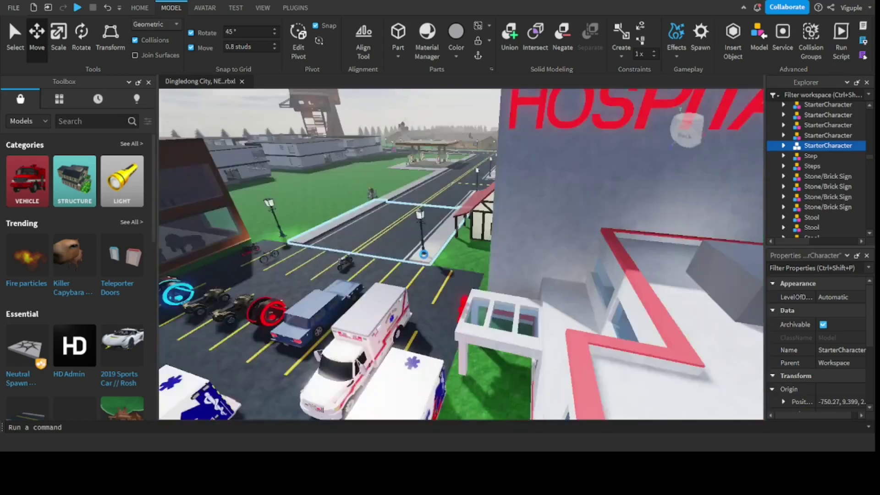
right_click_drag(461, 254, 417, 260)
Step: View the figure sitting in the shopping cart on the grass beside the sidewalk
key("w")
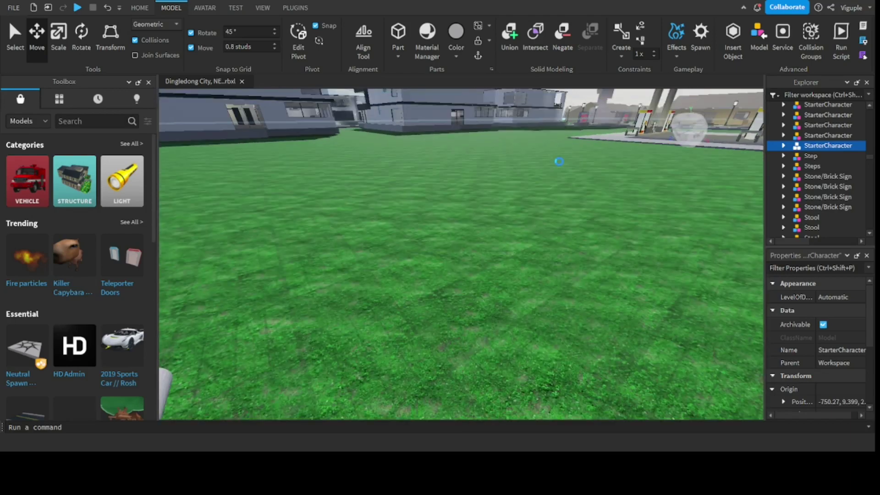
scroll(534, 186, "up", 3)
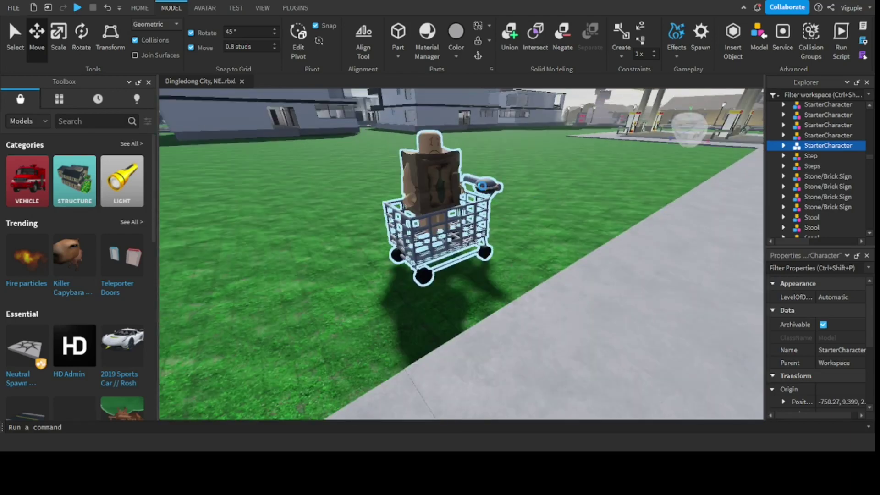
right_click_drag(542, 156, 540, 153)
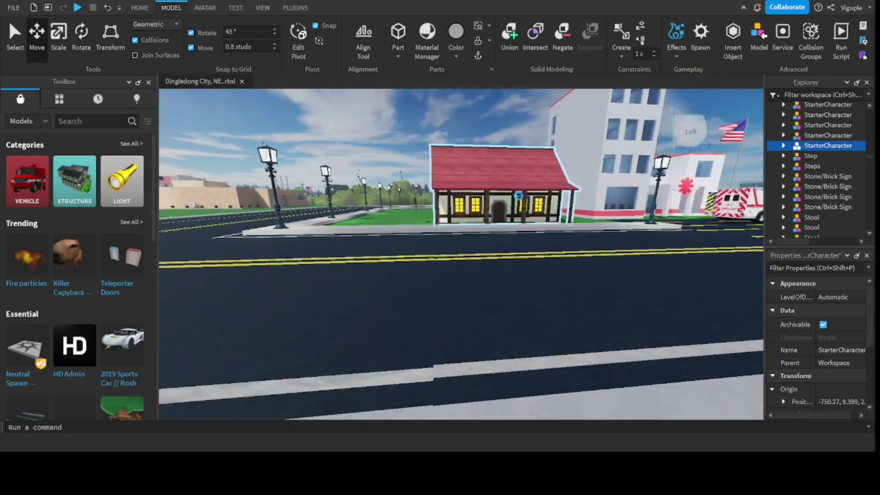
Step: Inspect the red-roofed timber-framed house across the road up close
scroll(521, 193, "up", 5)
scroll(427, 259, "up", 5)
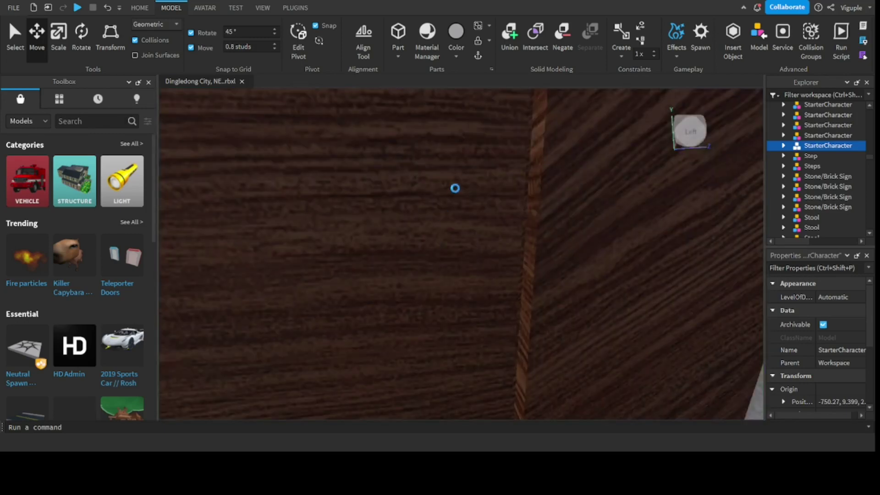
scroll(455, 188, "down", 15)
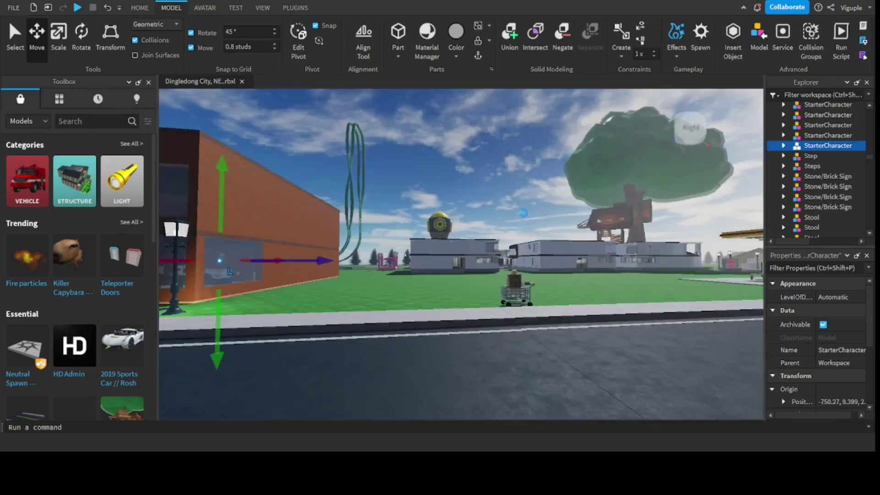
Step: Travel past the shopping cart to the gas station and move in under its canopy
right_click_drag(523, 213, 524, 210)
scroll(451, 217, "up", 2)
right_click_drag(451, 217, 526, 214)
scroll(527, 214, "up", 10)
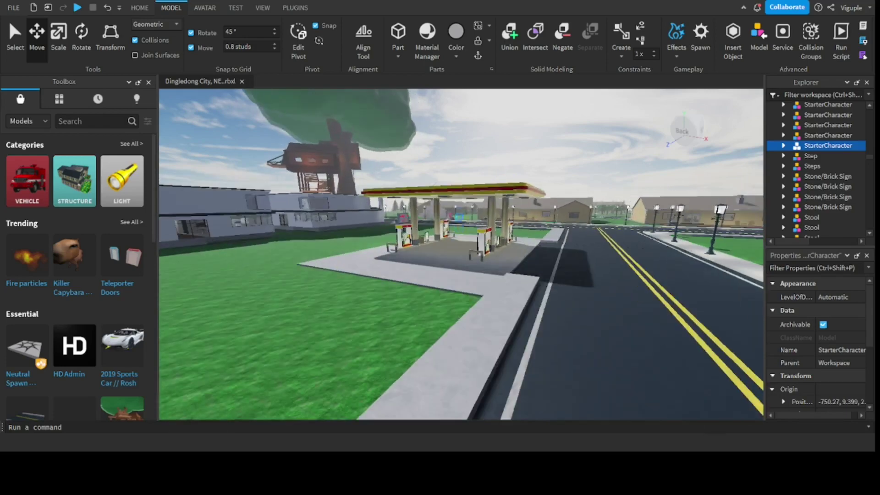
scroll(463, 216, "up", 10)
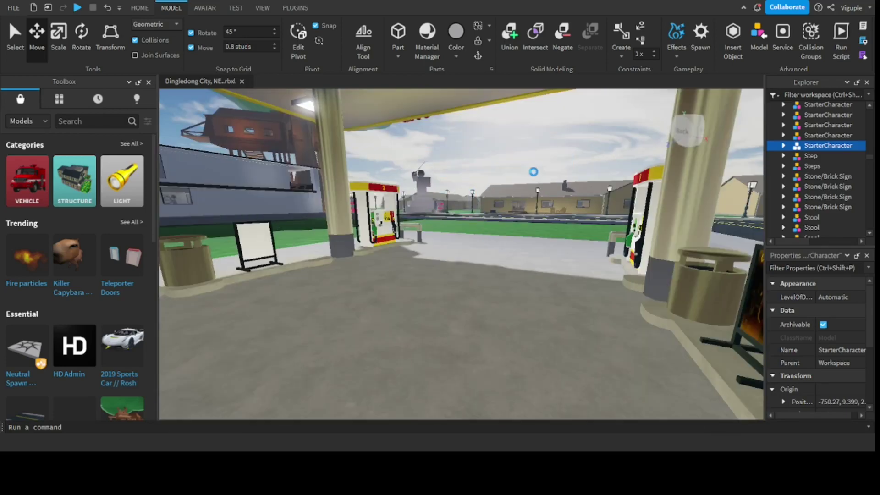
Step: Look over the gas station's fuel pumps, trash can and poster stand between the canopy columns
scroll(533, 171, "up", 3)
scroll(544, 262, "down", 3)
right_click_drag(565, 270, 530, 288)
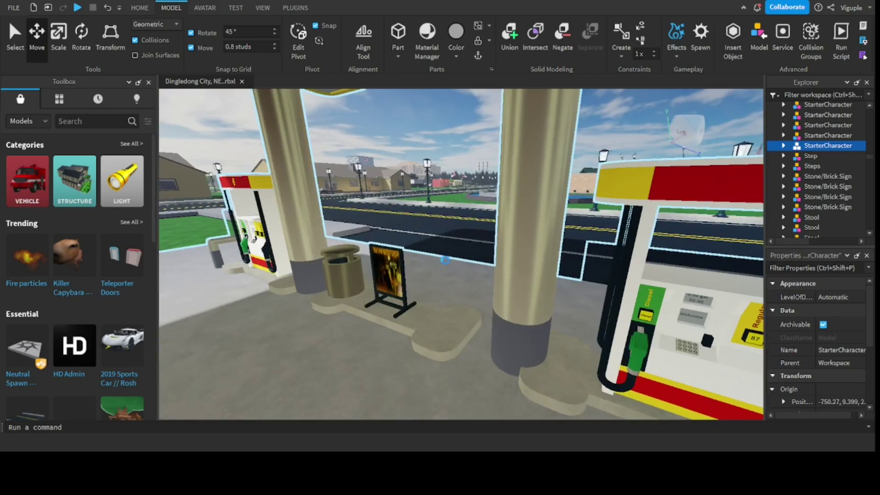
scroll(374, 275, "up", 10)
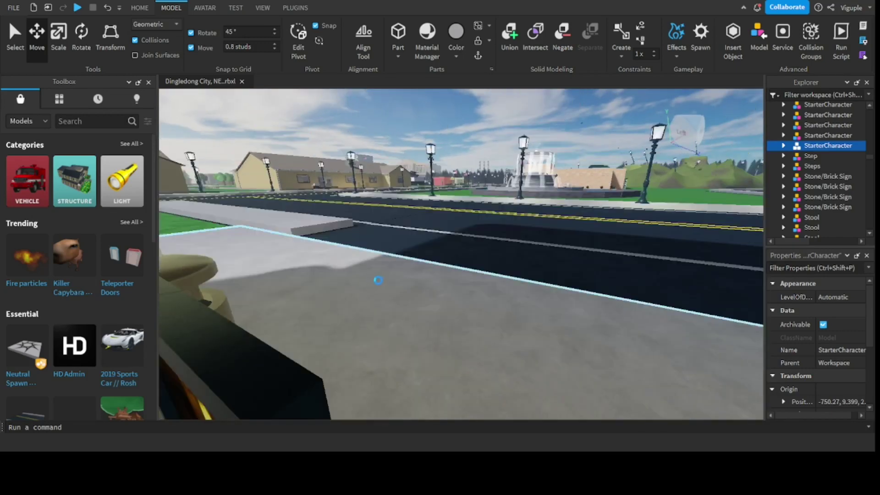
scroll(380, 280, "down", 10)
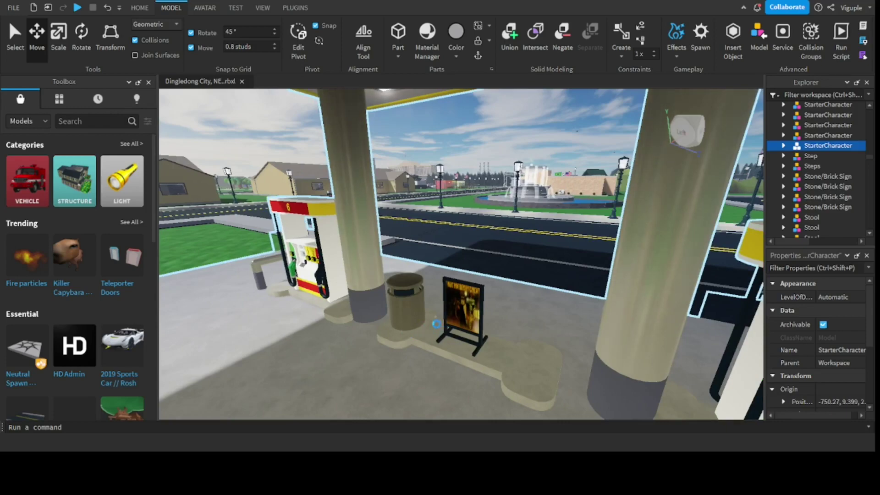
Step: Leave the gas station and view the fountain and its pool across the road
scroll(365, 336, "down", 10)
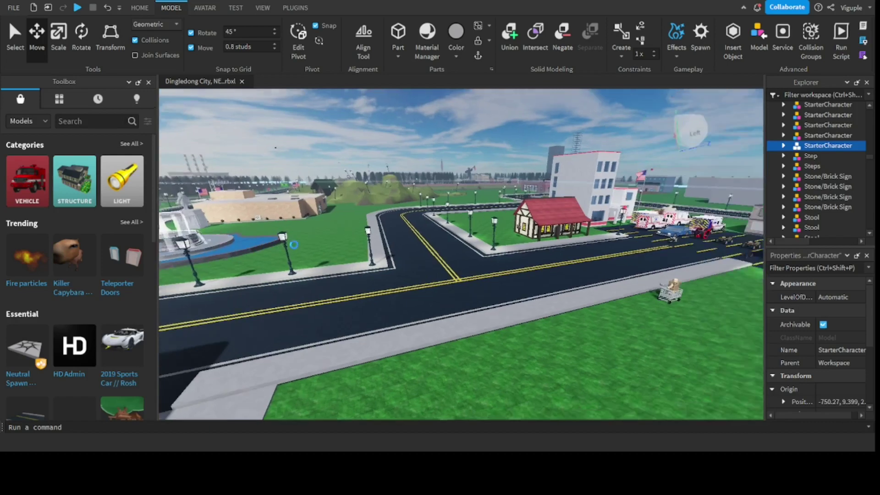
right_click_drag(294, 244, 272, 149)
scroll(272, 149, "up", 10)
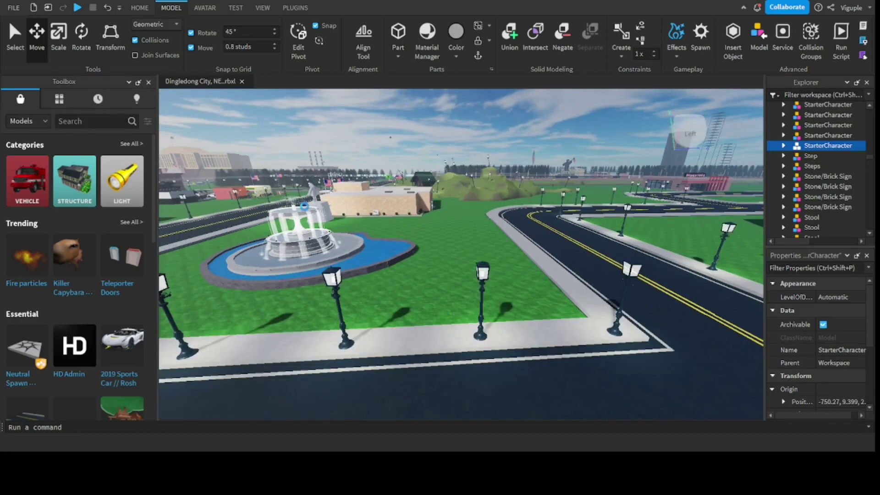
scroll(461, 254, "up", 8)
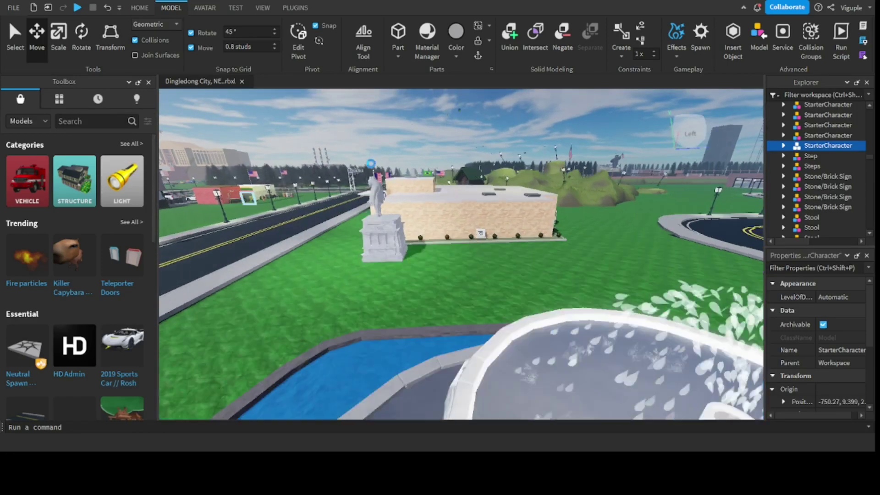
Step: View the statue on its stone pedestal and the front of the neighbouring brick building
right_click_drag(289, 202, 294, 221)
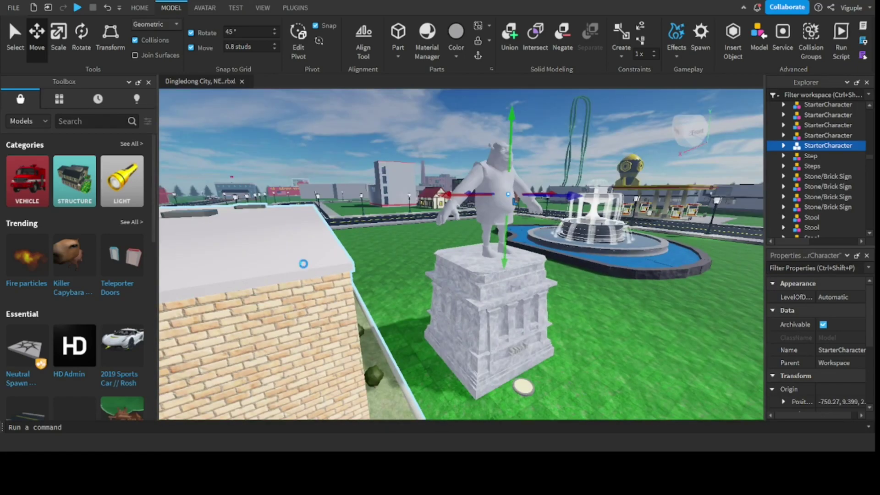
scroll(303, 263, "down", 5)
right_click_drag(302, 264, 313, 249)
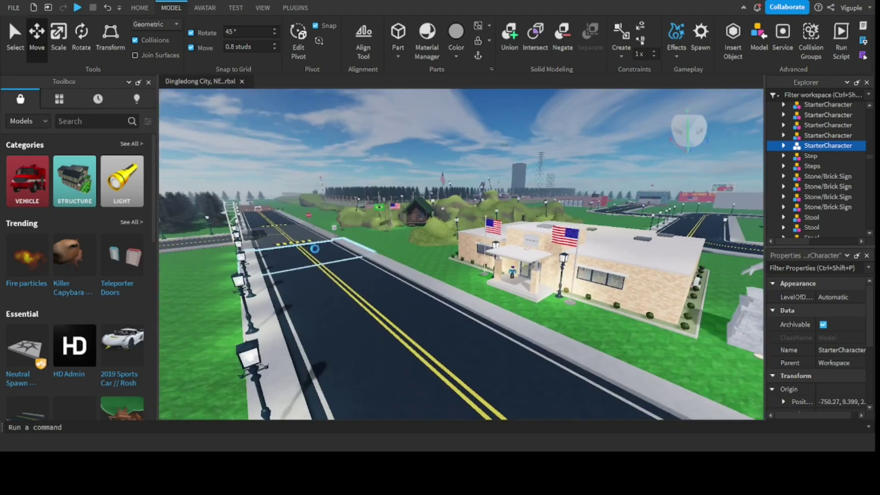
Step: Inspect the brick building's wall sign, entrance canopy and the police officer beside the glass doors
scroll(586, 261, "up", 3)
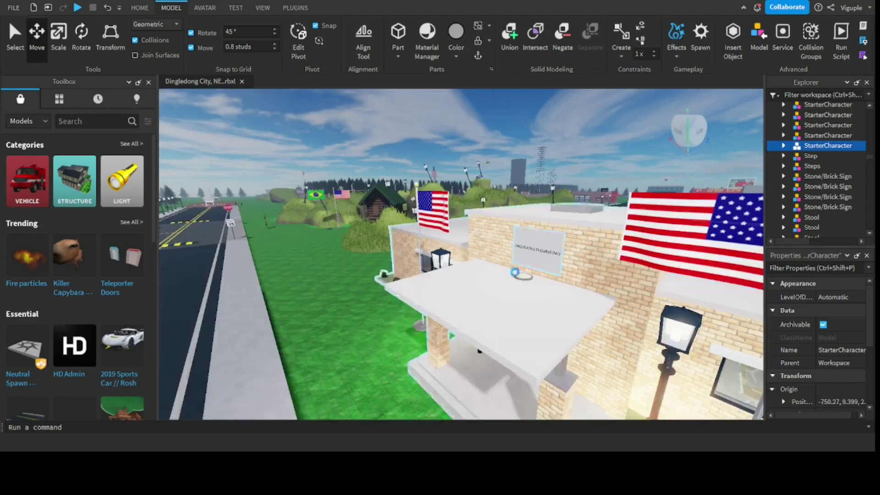
scroll(515, 272, "up", 5)
scroll(451, 269, "down", 5)
right_click_drag(452, 269, 417, 285)
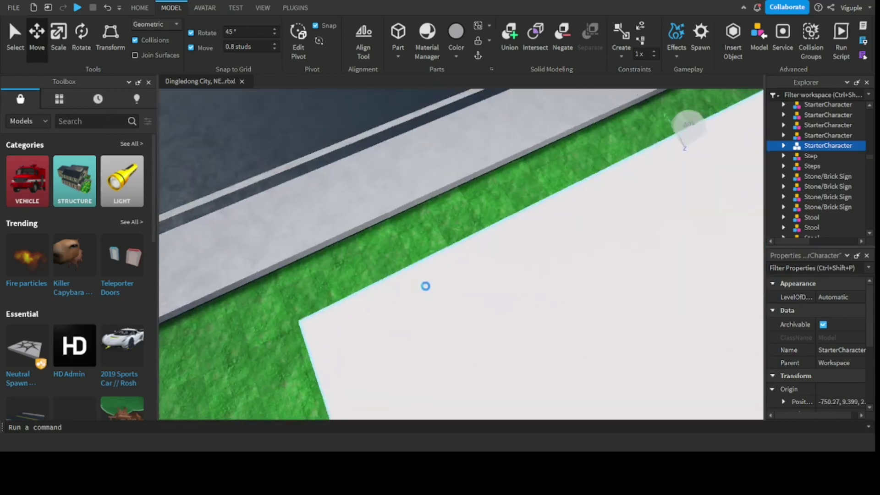
scroll(417, 285, "up", 5)
scroll(426, 269, "up", 10)
right_click_drag(435, 269, 420, 271)
scroll(420, 270, "up", 10)
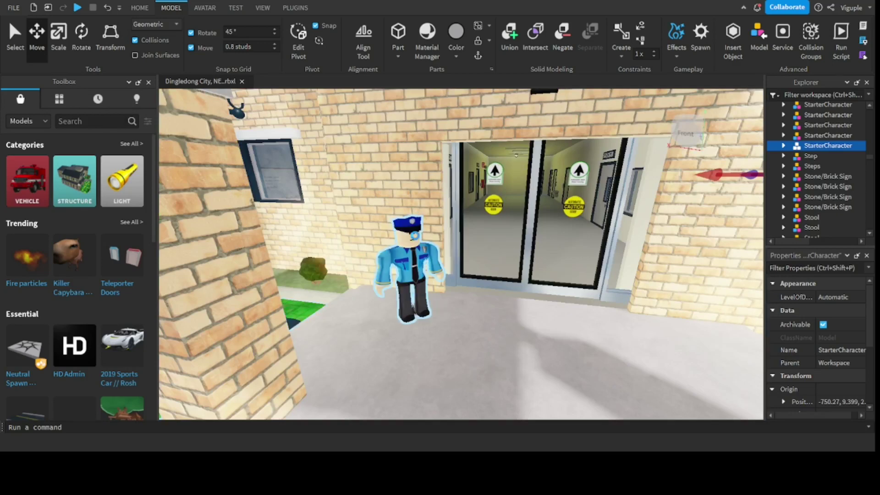
Step: Enter the brick building through the glass doors and examine the whiteboards in the blue-walled classroom
right_click_drag(538, 219, 439, 185)
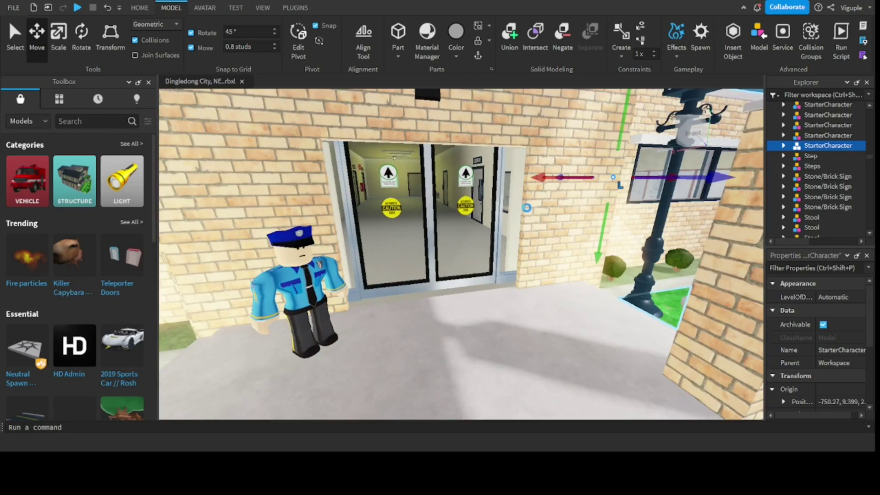
scroll(439, 185, "up", 10)
scroll(380, 233, "up", 5)
right_click_drag(360, 228, 350, 231)
scroll(349, 230, "up", 5)
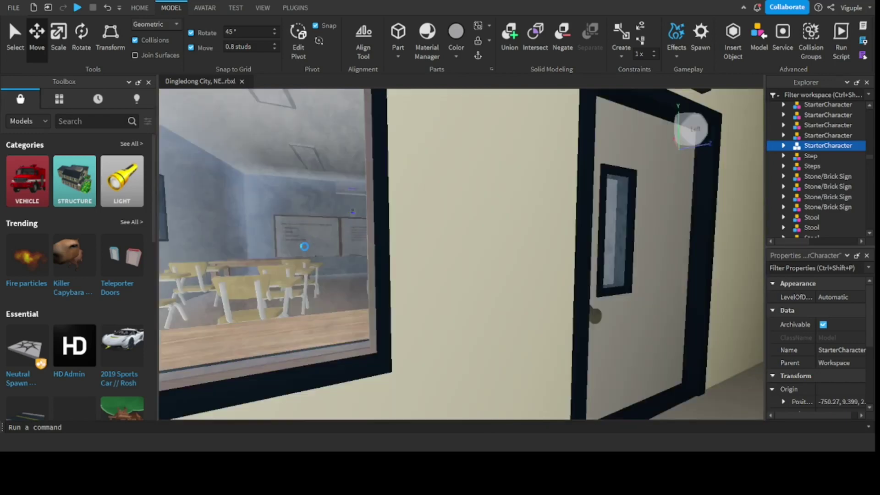
scroll(305, 250, "up", 10)
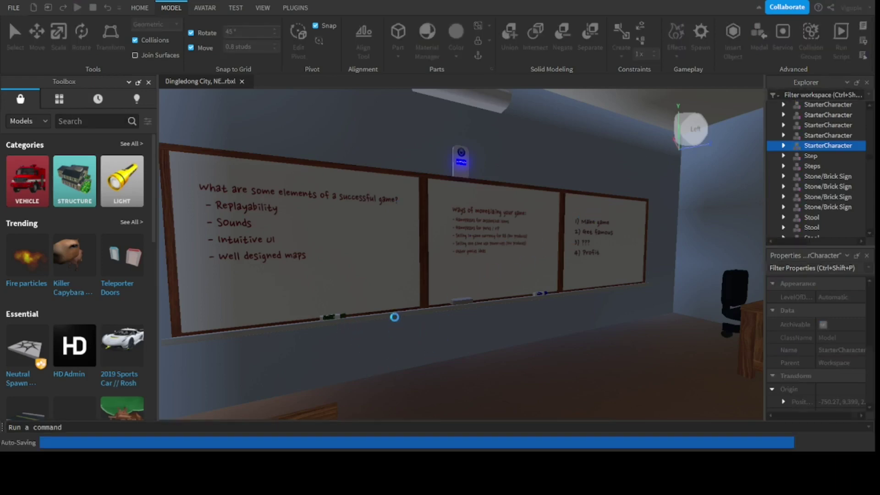
Step: Examine the code on the whiteboard in Room 101 and return to the hallway
scroll(397, 323, "down", 10)
mouse_move(391, 346)
right_mouse_down()
mouse_move(403, 350)
mouse_move(386, 334)
right_mouse_up()
scroll(303, 226, "up", 5)
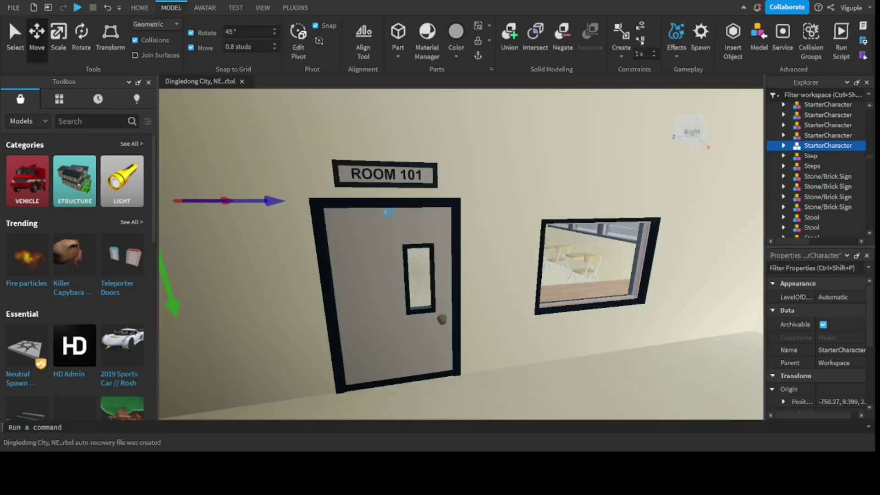
scroll(426, 218, "up", 2)
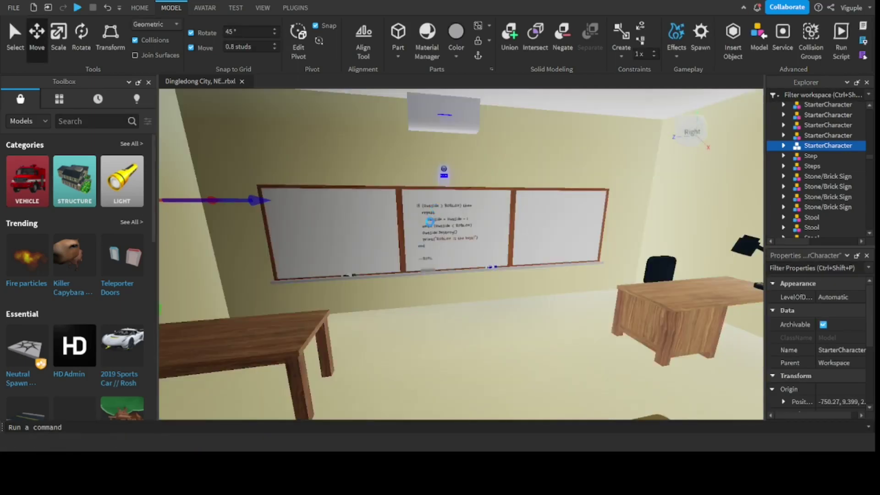
scroll(428, 224, "up", 5)
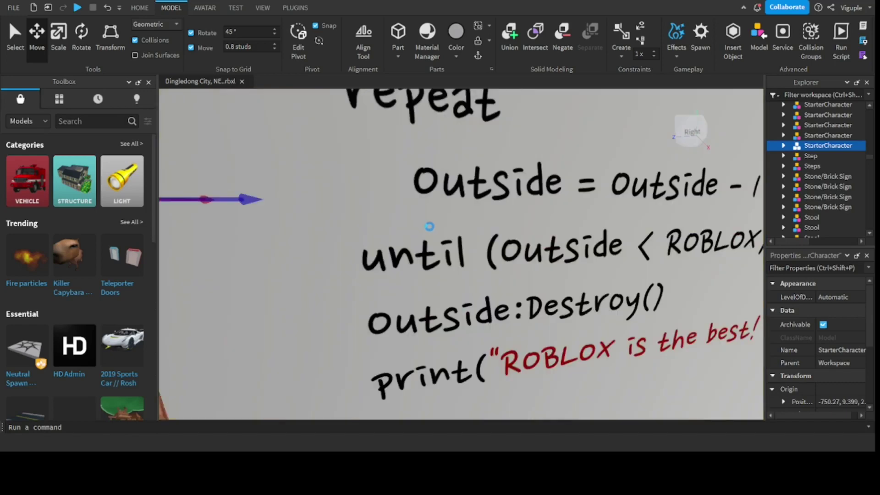
scroll(429, 226, "down", 10)
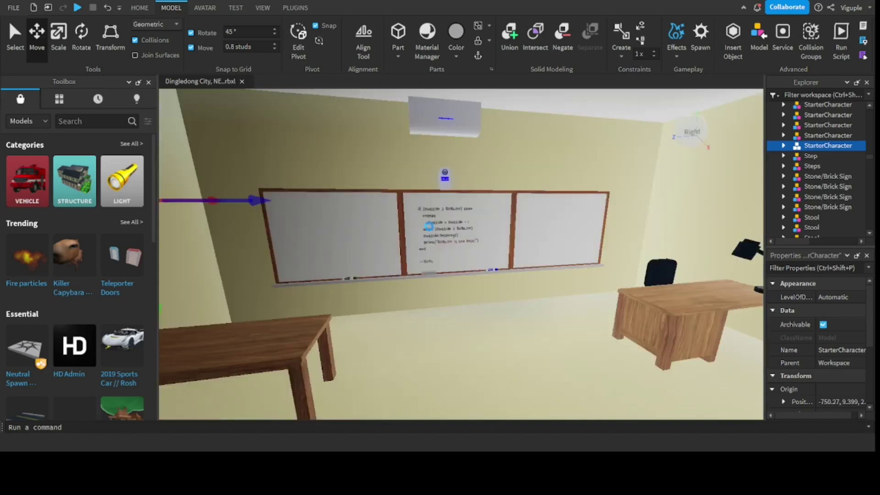
scroll(448, 264, "down", 4)
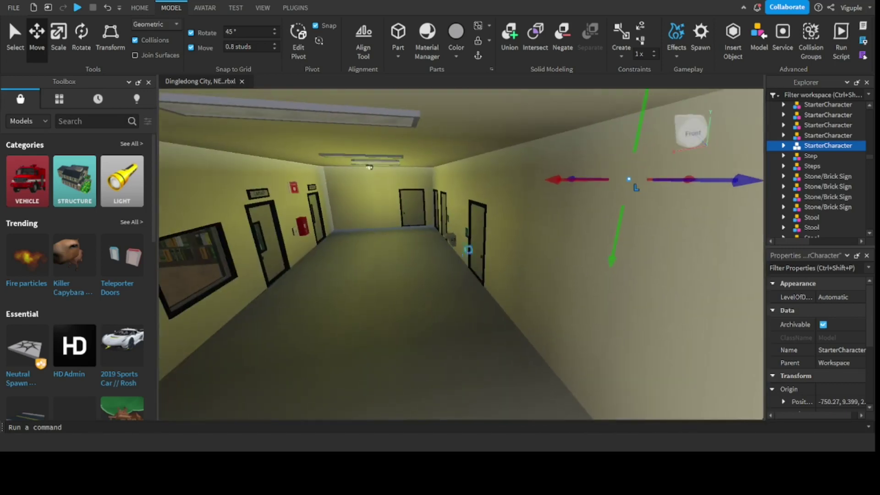
Step: Look along the yellow hallway and inside the small room with wooden chairs, and leave the building for the grass outside
scroll(502, 228, "up", 2)
scroll(498, 225, "down", 2)
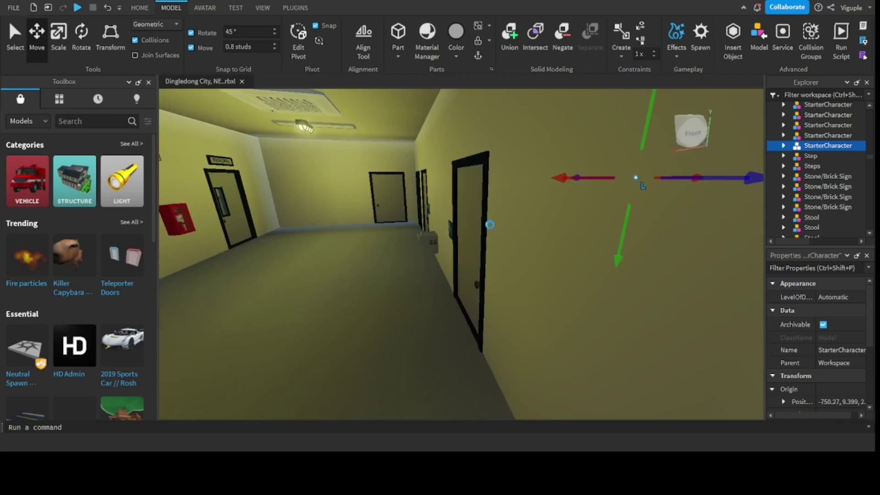
right_click_drag(489, 222, 446, 207)
scroll(410, 189, "up", 5)
right_click_drag(338, 211, 439, 221)
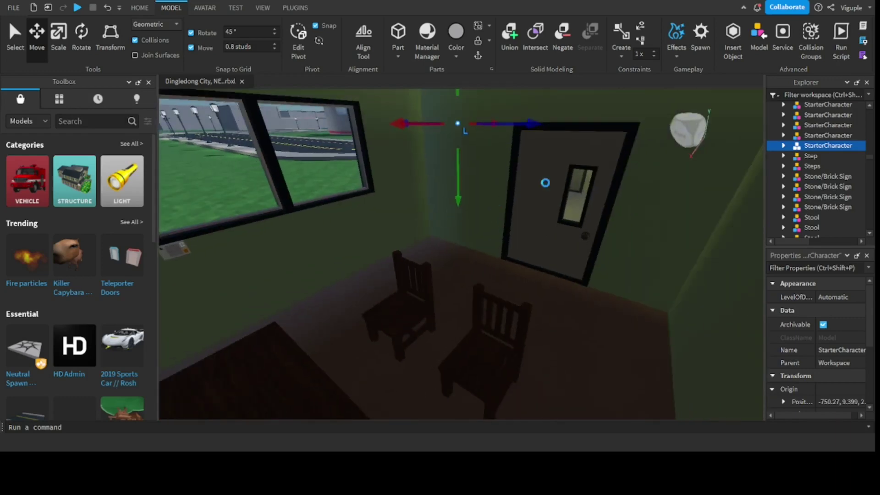
scroll(545, 182, "up", 5)
scroll(435, 202, "up", 5)
right_click_drag(435, 201, 408, 202)
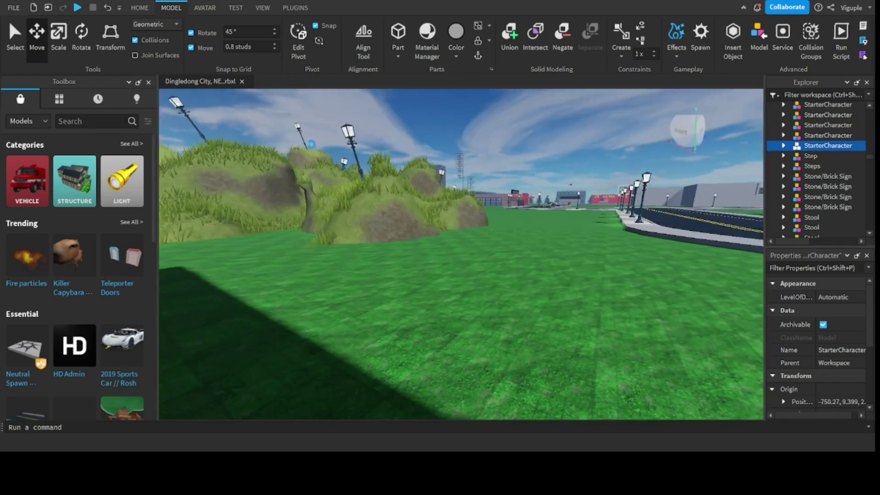
Step: View the grassy hills with tilted lampposts and the lawn beside the fenced road
scroll(461, 254, "up", 10)
right_click_drag(341, 161, 283, 198)
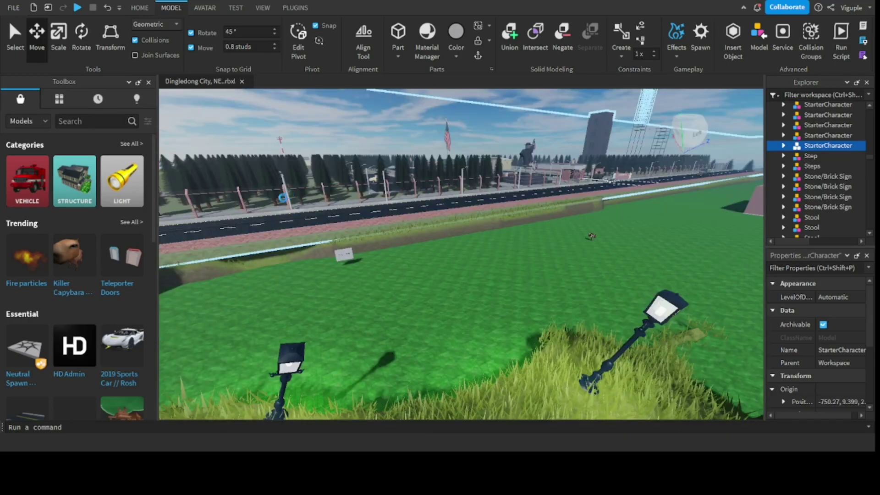
scroll(283, 198, "up", 5)
scroll(289, 194, "down", 6)
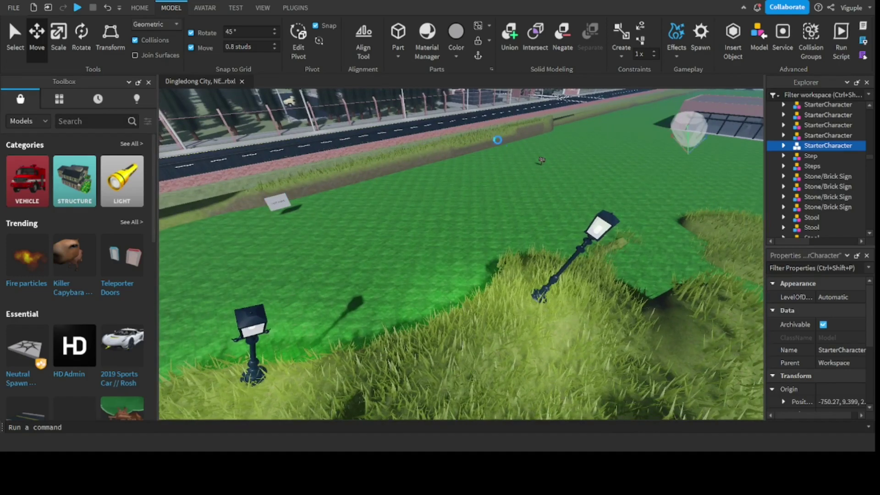
scroll(288, 210, "up", 3)
right_click_drag(288, 210, 298, 209)
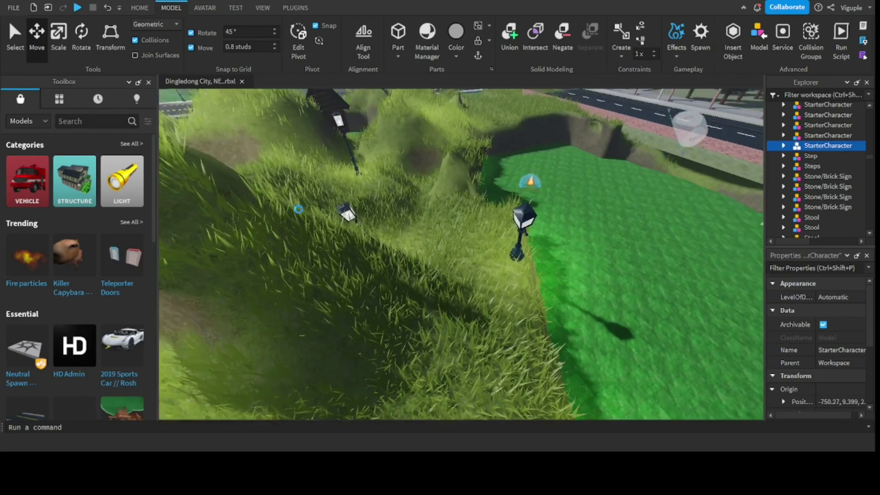
Step: Examine the glowing flame under the blue dome in the green clearing beside the hills
scroll(559, 202, "up", 10)
scroll(517, 216, "up", 3)
scroll(461, 221, "down", 4)
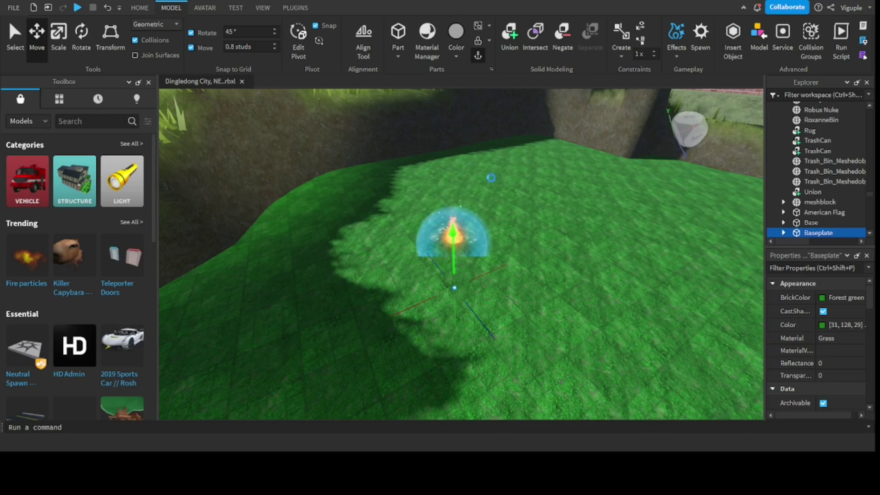
scroll(495, 222, "down", 8)
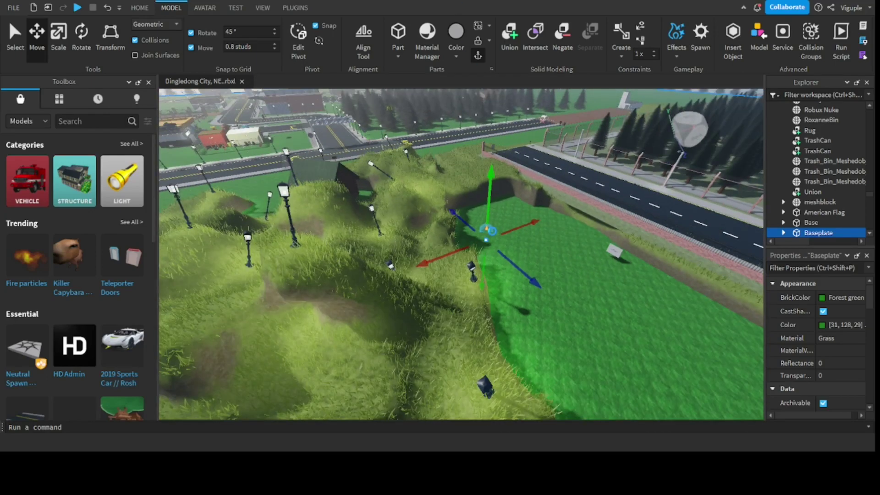
scroll(480, 223, "up", 2)
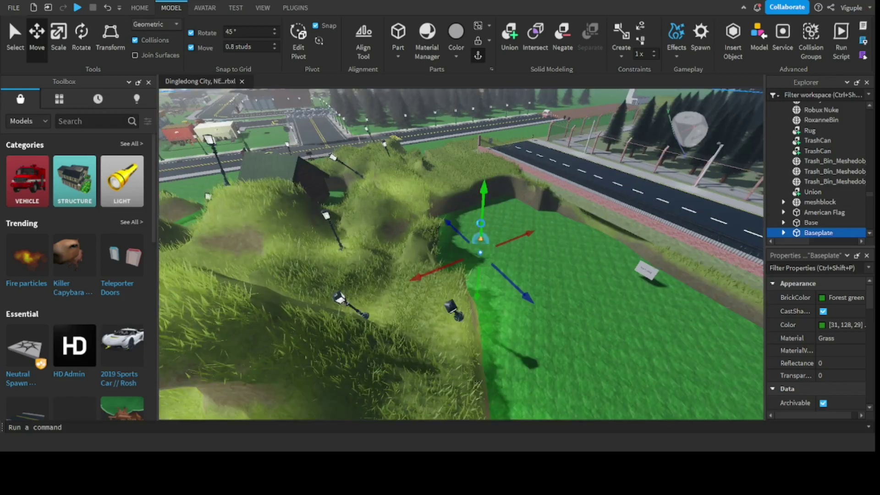
scroll(471, 248, "up", 10)
Step: Check the Baseplate's texture and the Baseplate and Base parts near the flame, and clear the selection
left_click(472, 247)
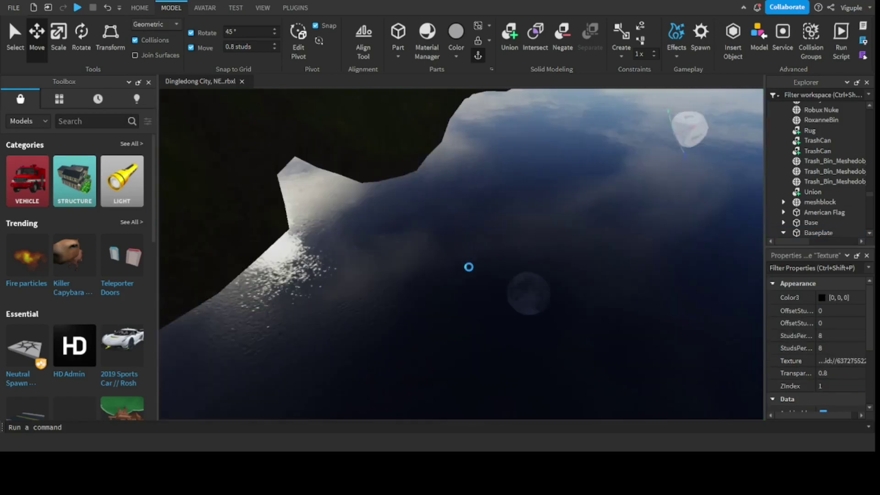
scroll(468, 267, "down", 4)
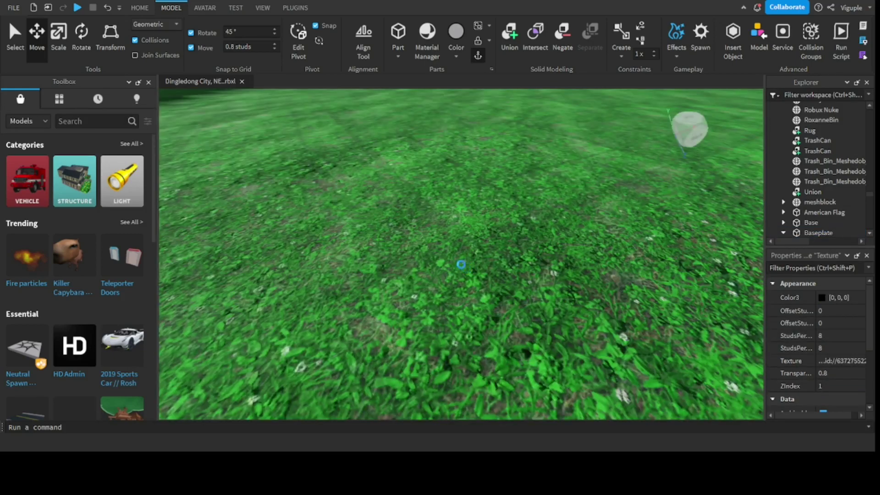
left_click(429, 311)
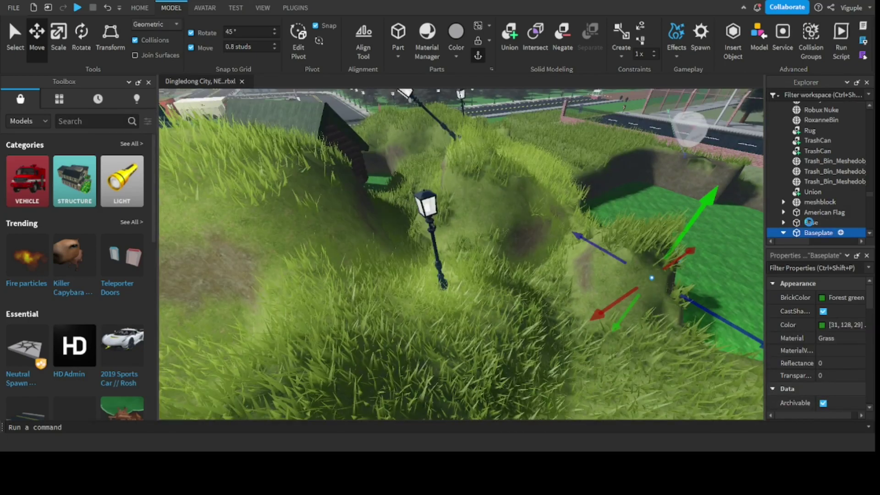
left_click(803, 222)
scroll(671, 238, "up", 5)
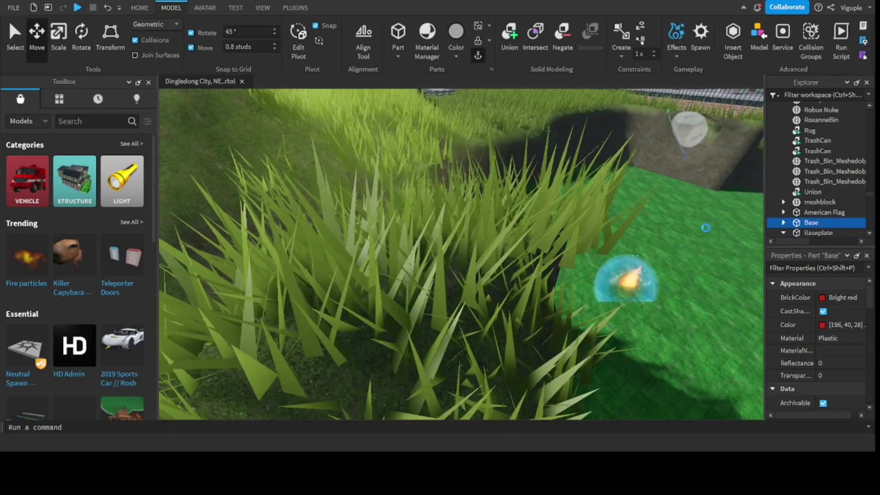
scroll(672, 238, "down", 5)
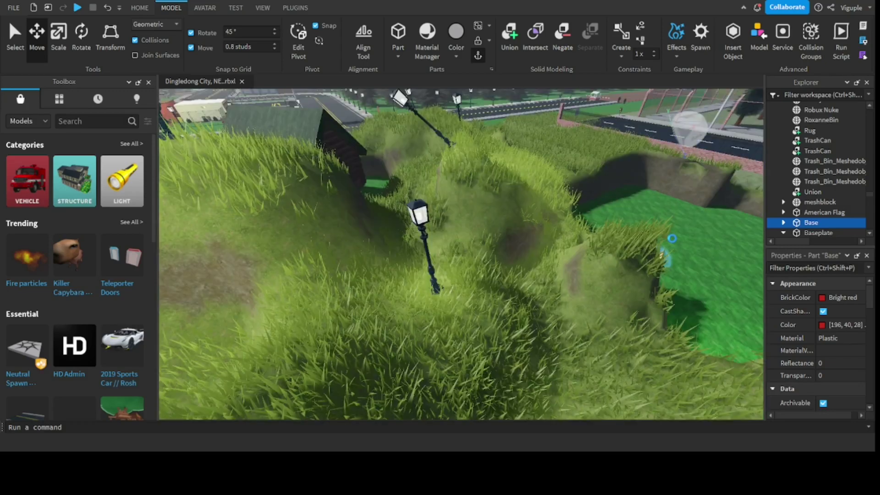
right_click_drag(672, 239, 525, 121)
left_click(525, 121)
Step: View the American and Brazilian flags and read the Ehrmantraut Hill sign beside the grassy hill
right_click_drag(499, 214, 342, 287)
scroll(342, 286, "up", 10)
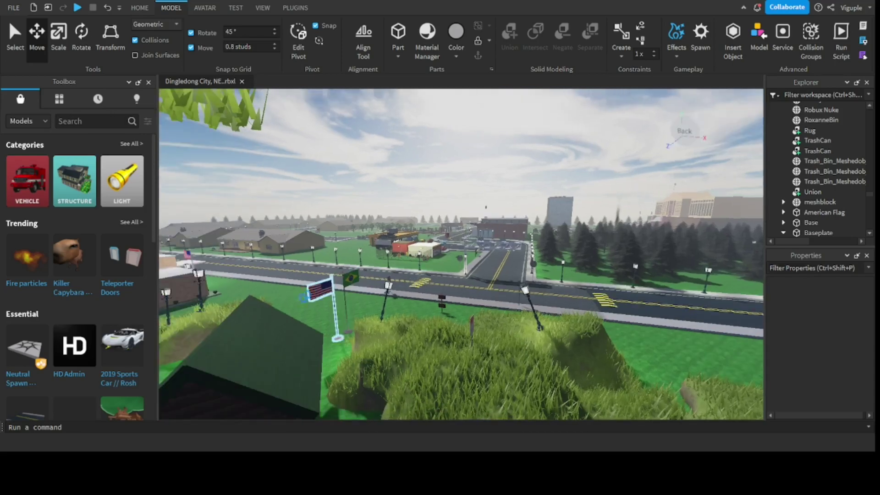
scroll(412, 245, "up", 5)
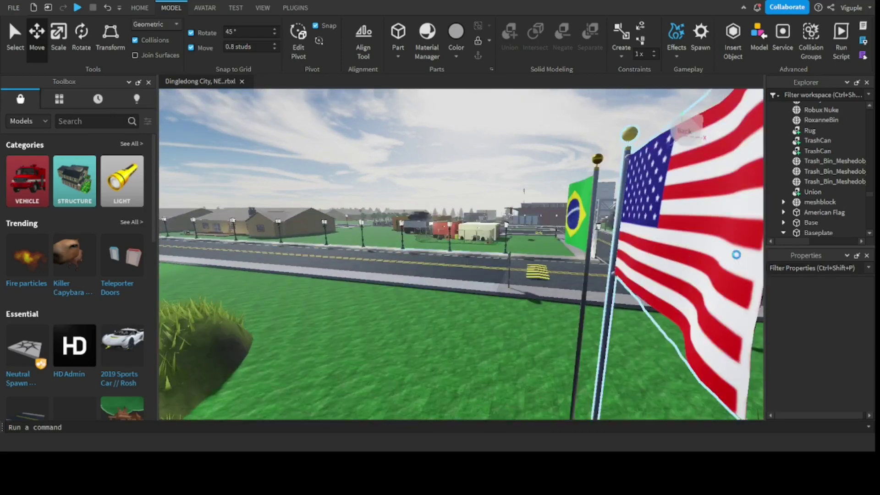
scroll(703, 294, "up", 5)
right_click_drag(703, 295, 656, 337)
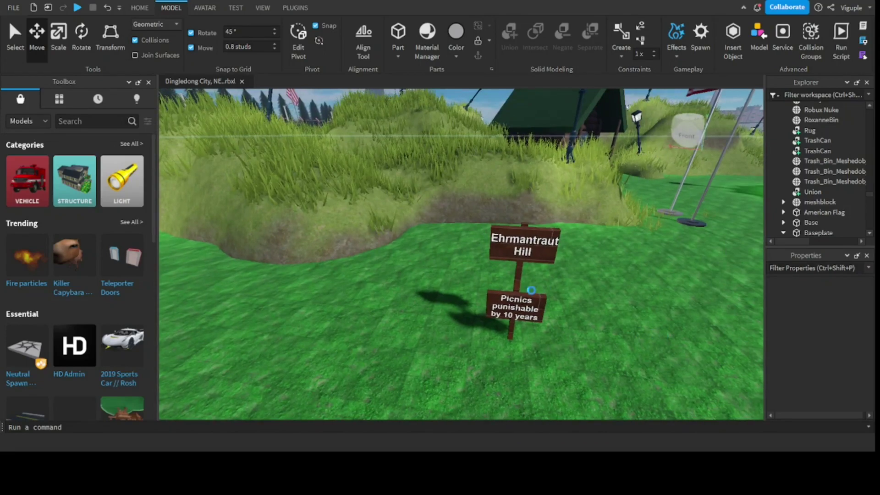
scroll(597, 298, "down", 5)
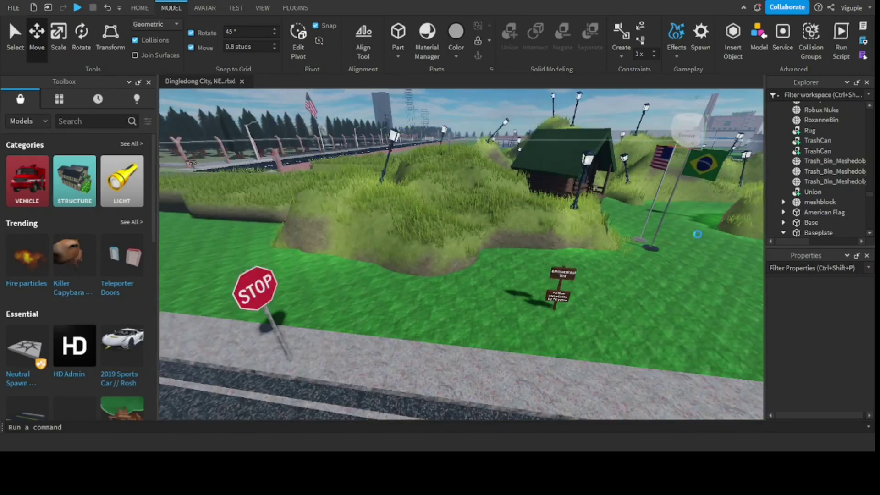
Step: Approach the log cabin past the two flagpoles and examine its porch and "Property of Dingledong City" sign
scroll(595, 282, "up", 2)
right_click_drag(634, 270, 630, 270)
scroll(461, 254, "up", 3)
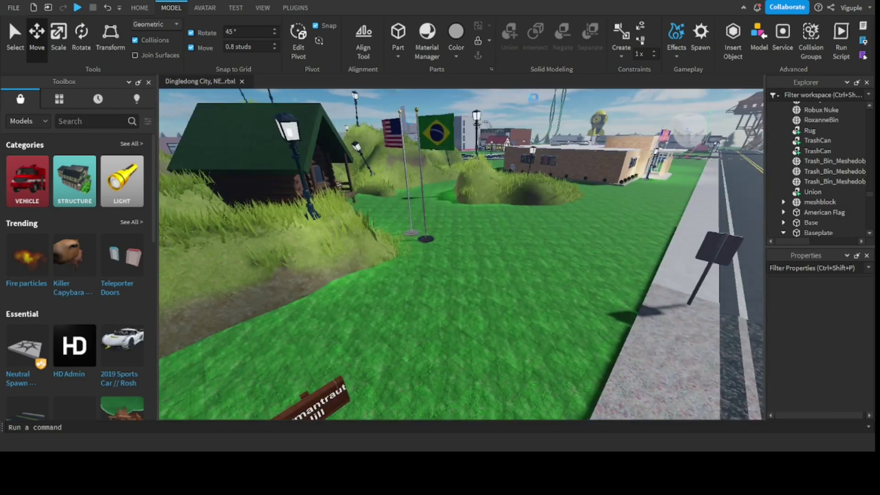
scroll(428, 133, "up", 3)
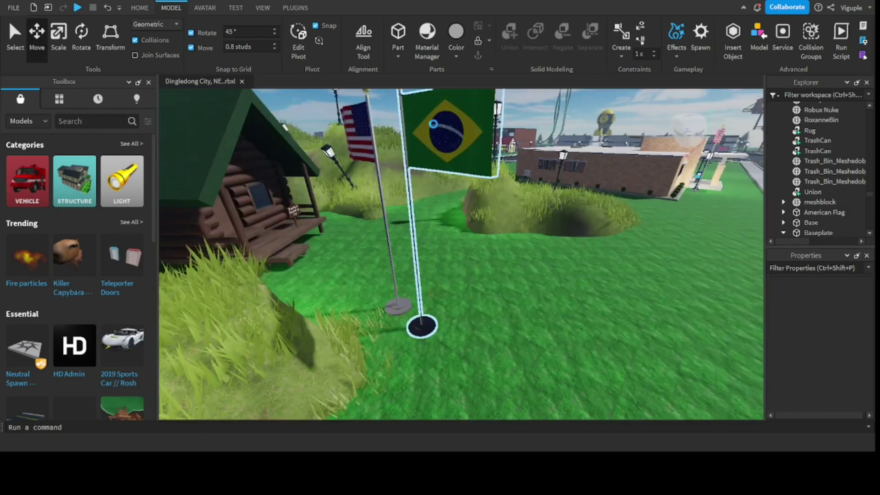
scroll(277, 208, "up", 2)
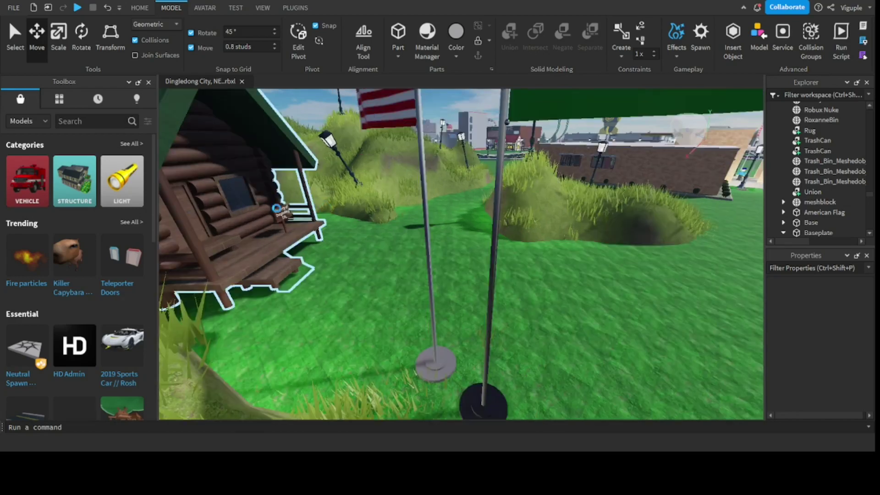
scroll(282, 214, "up", 5)
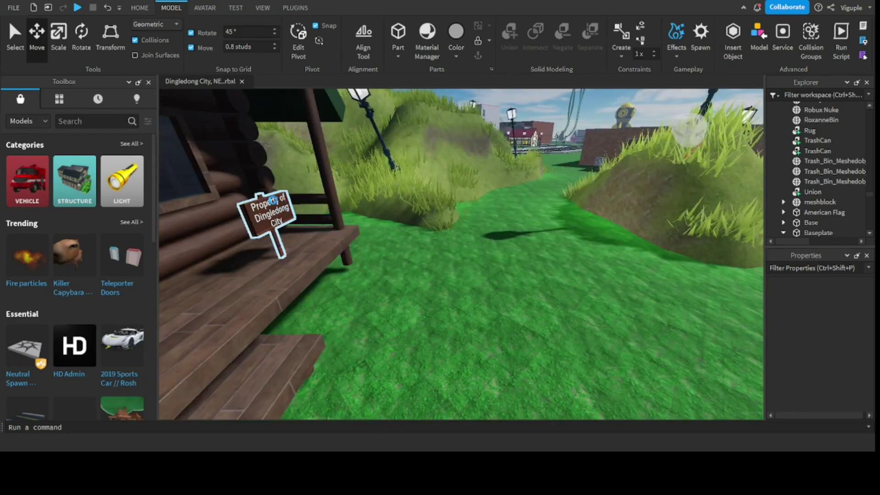
scroll(276, 200, "up", 3)
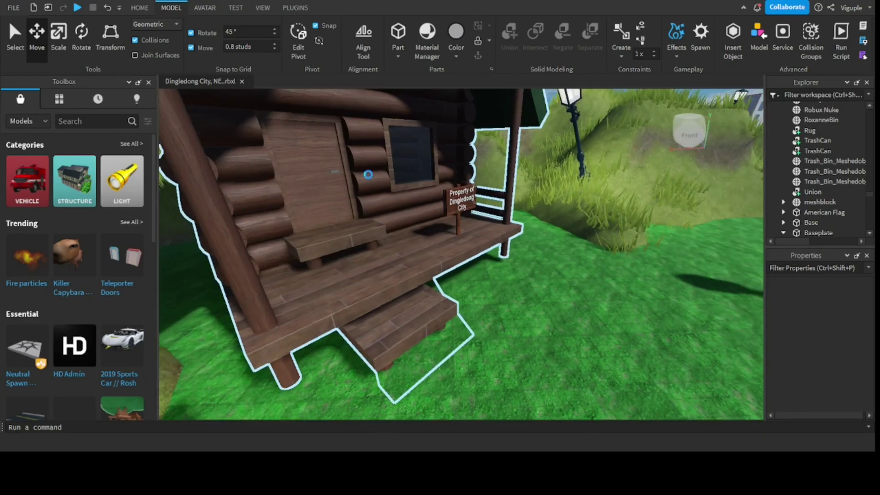
Step: Enter the log cabin to view its dark interior and window, and return outside to the flagpoles
scroll(301, 136, "up", 3)
right_click_drag(354, 214, 422, 211)
right_click_drag(490, 198, 511, 252)
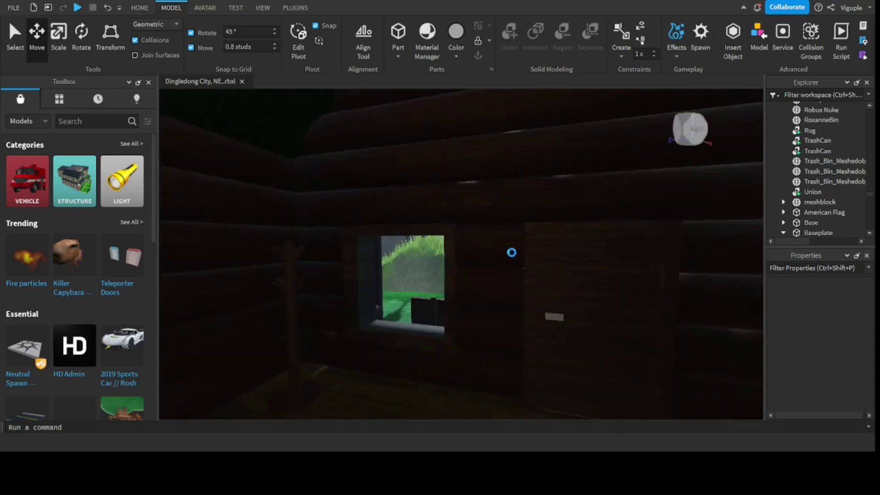
scroll(529, 226, "up", 5)
right_click_drag(424, 187, 449, 112)
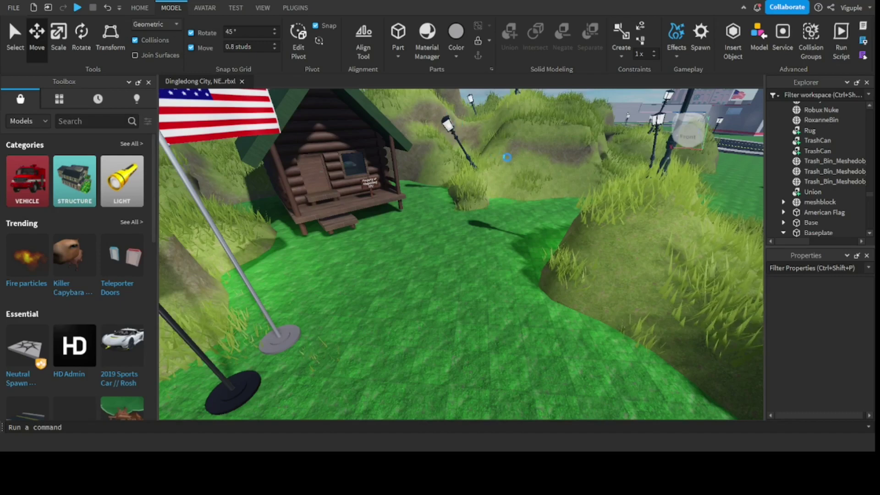
Step: View the whole cabin hill from the street and look along the lamp-lined road to the junction
scroll(507, 158, "down", 10)
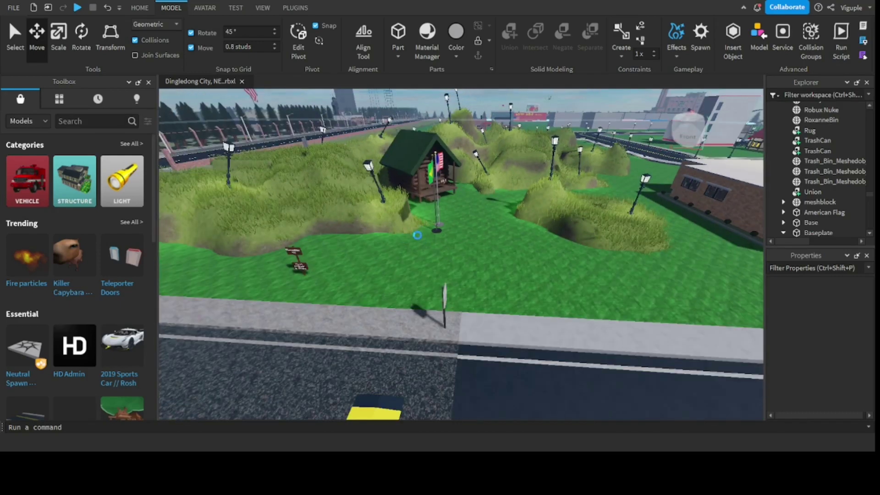
right_click_drag(431, 234, 420, 235)
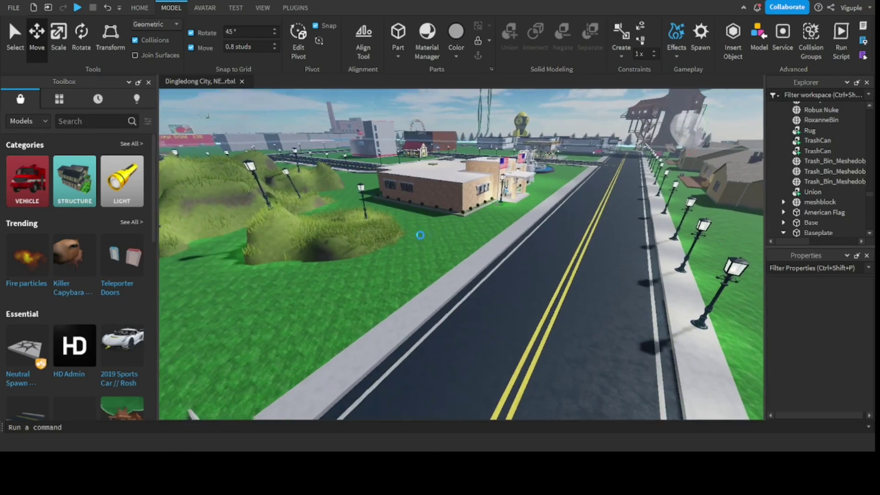
scroll(541, 179, "up", 3)
right_click_drag(510, 222, 540, 225)
right_click_drag(396, 193, 406, 202)
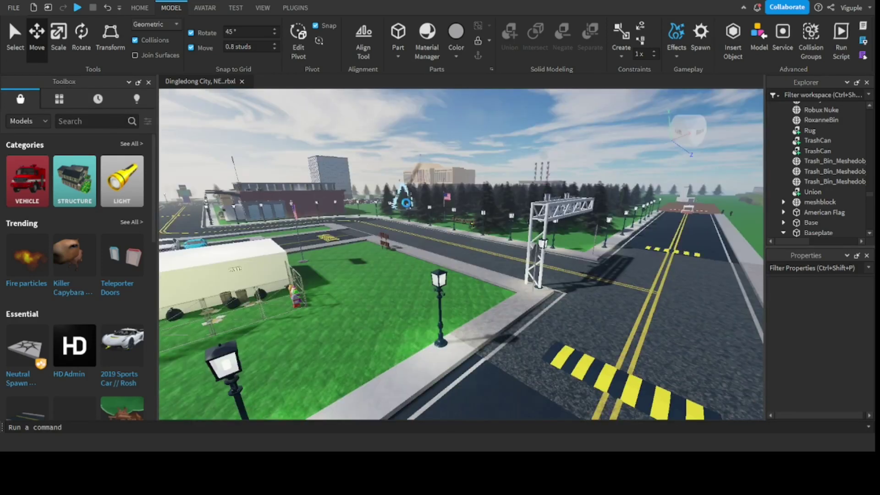
Step: View the pine park with benches and the red-walled building, and follow the road towards the McDonald's
scroll(406, 202, "up", 15)
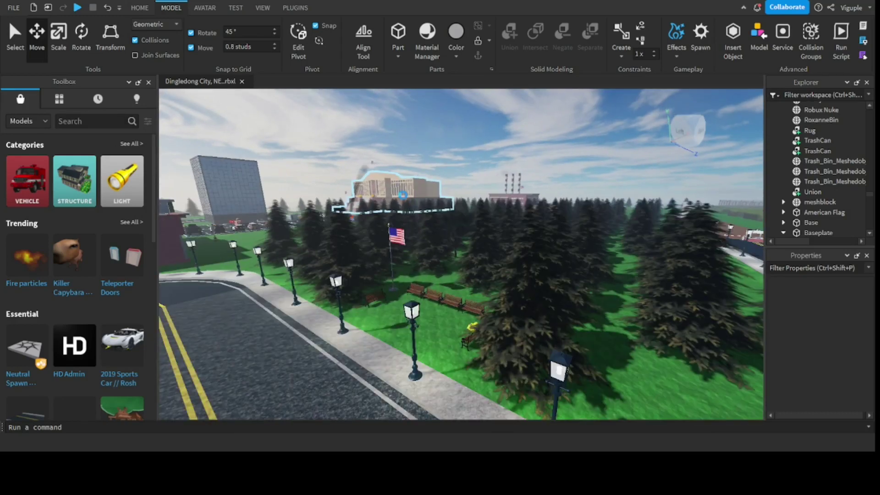
scroll(402, 196, "up", 10)
right_click_drag(403, 196, 188, 206)
scroll(249, 194, "up", 8)
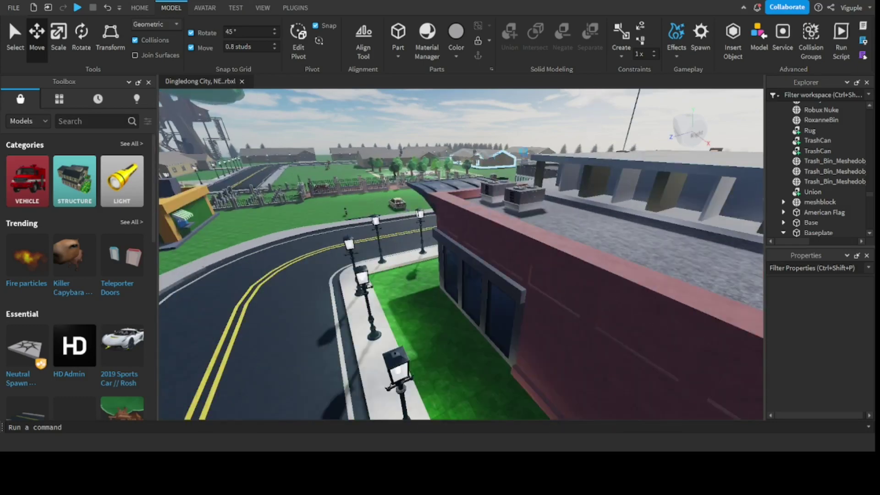
scroll(598, 141, "up", 10)
right_click_drag(593, 203, 570, 205)
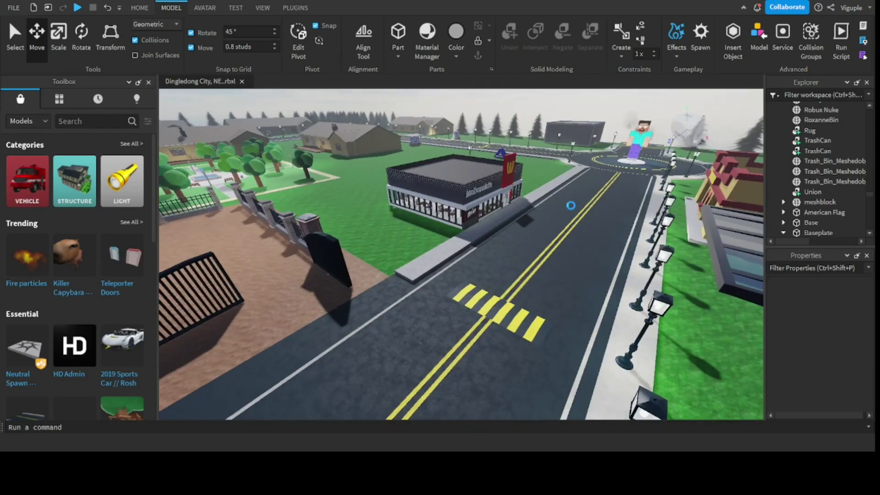
Step: Inspect the McDonald's storefront, its McCafé sign and red logo panel, and the street towards the roundabout
scroll(497, 207, "up", 10)
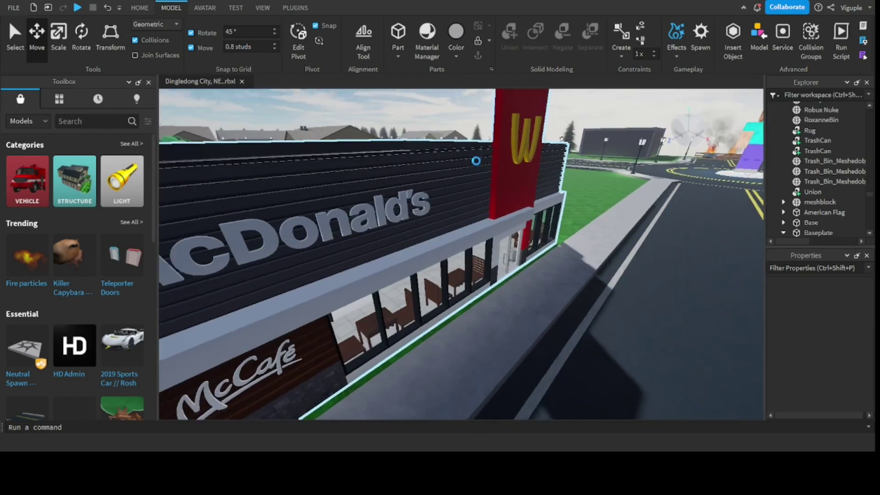
scroll(517, 172, "down", 10)
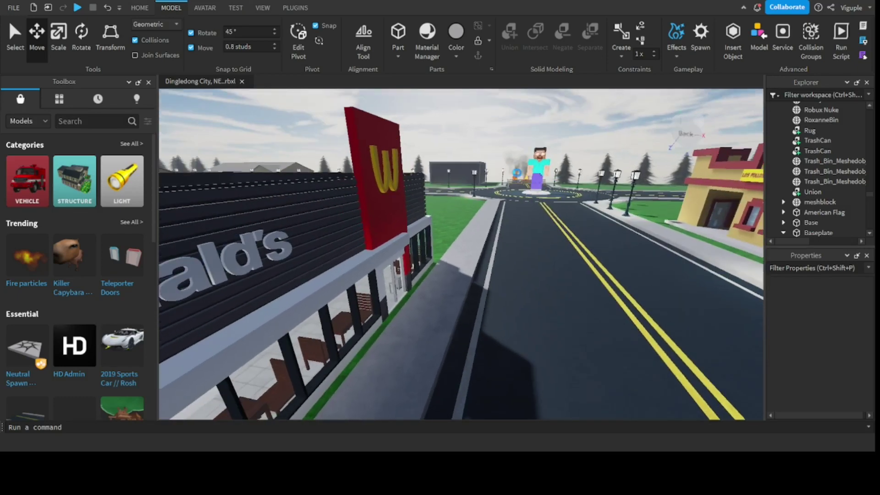
right_click_drag(444, 123, 338, 113)
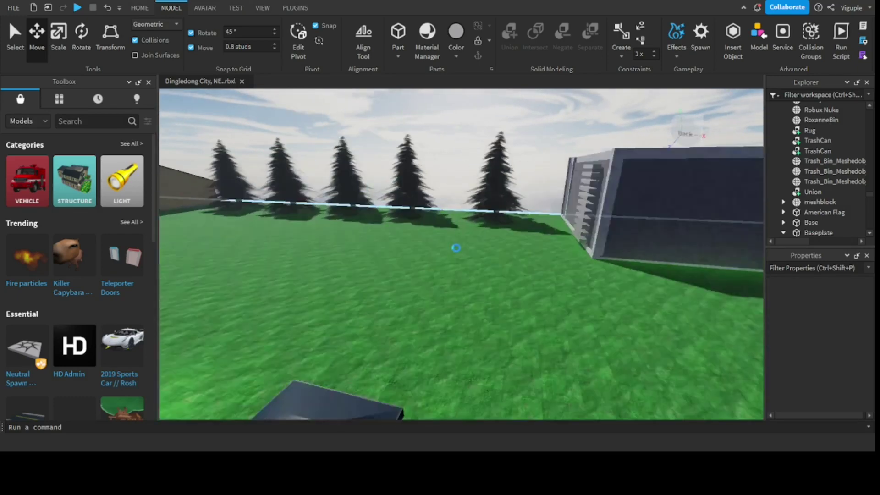
Step: Cross the lawn beside the pine trees and enter the green-lit room to view its sofa, crates and figures
right_click_drag(572, 206, 568, 183)
scroll(556, 118, "up", 3)
scroll(556, 117, "up", 5)
right_click_drag(556, 118, 582, 333)
right_click_drag(558, 290, 485, 363)
scroll(501, 324, "up", 5)
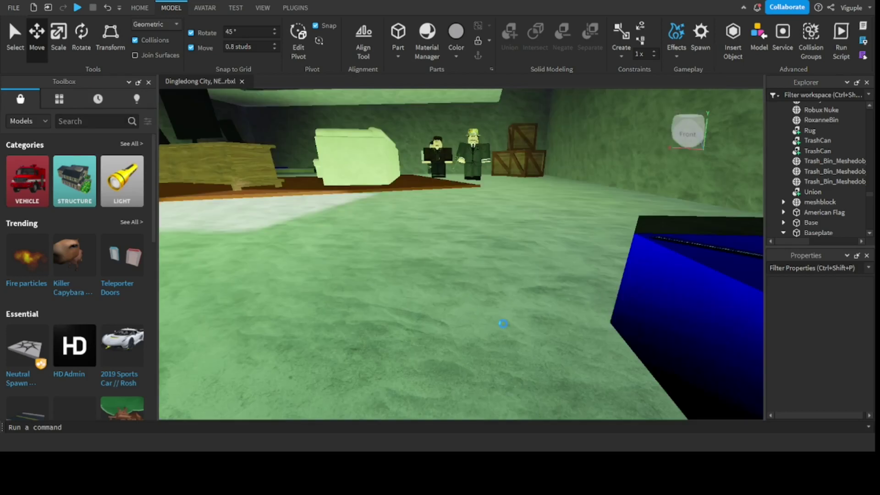
Step: Look around the green-lit room and select the blue quilted bed beside the wall steps
scroll(520, 120, "up", 5)
right_click_drag(420, 175, 369, 203)
left_click(575, 186)
right_click_drag(575, 186, 537, 148)
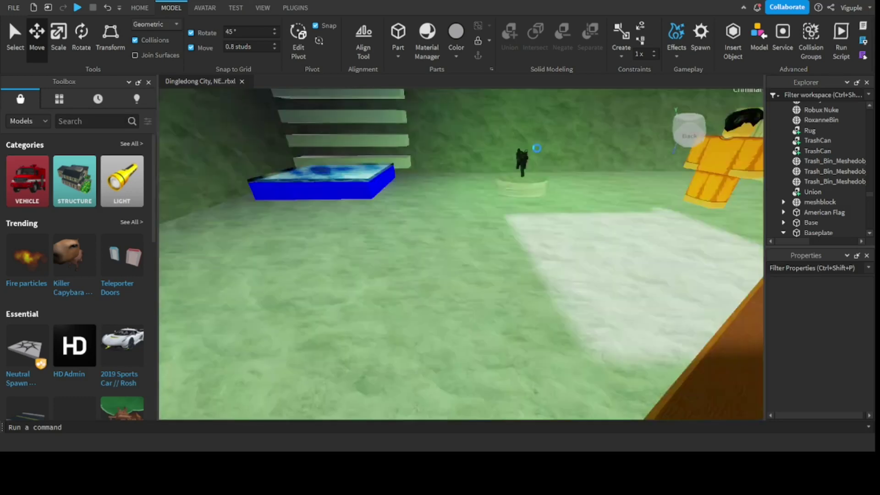
scroll(339, 137, "up", 5)
left_click(336, 265)
scroll(305, 261, "up", 2)
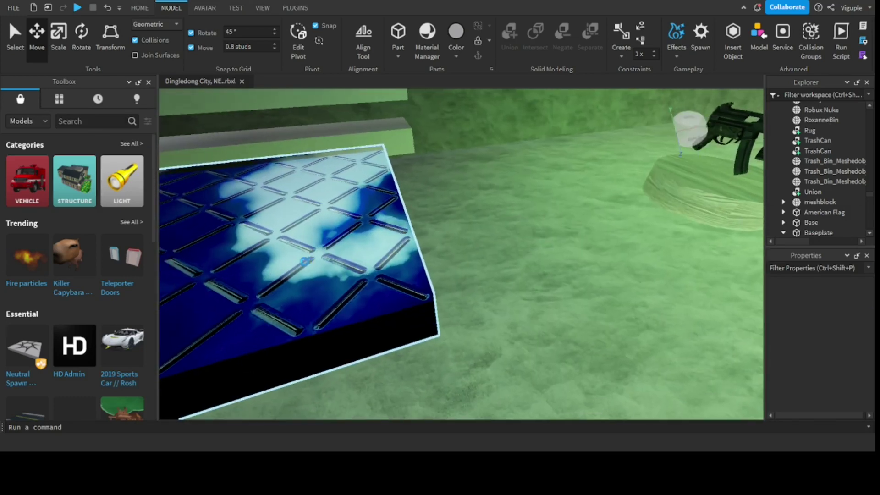
left_click(294, 264)
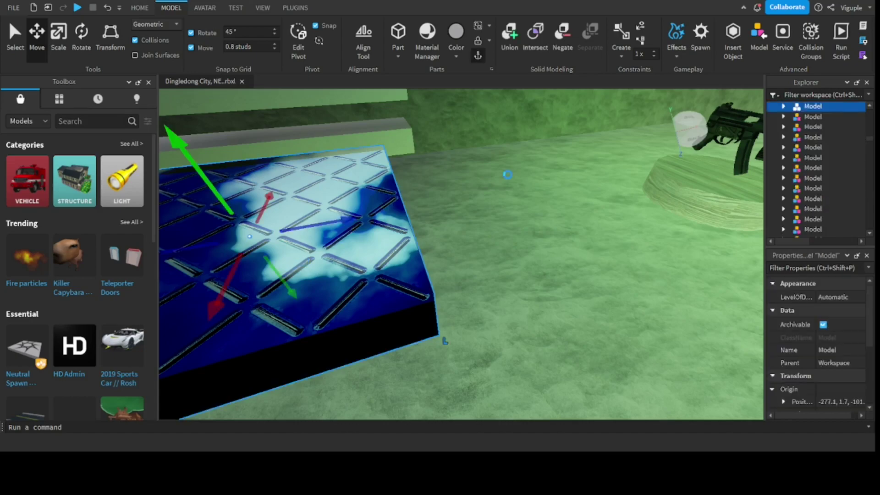
Step: View the orange-suited criminal, the two hatted mafia figures, the stacked crates and the sofa on the brown rug
right_click_drag(508, 174, 407, 203)
key("w")
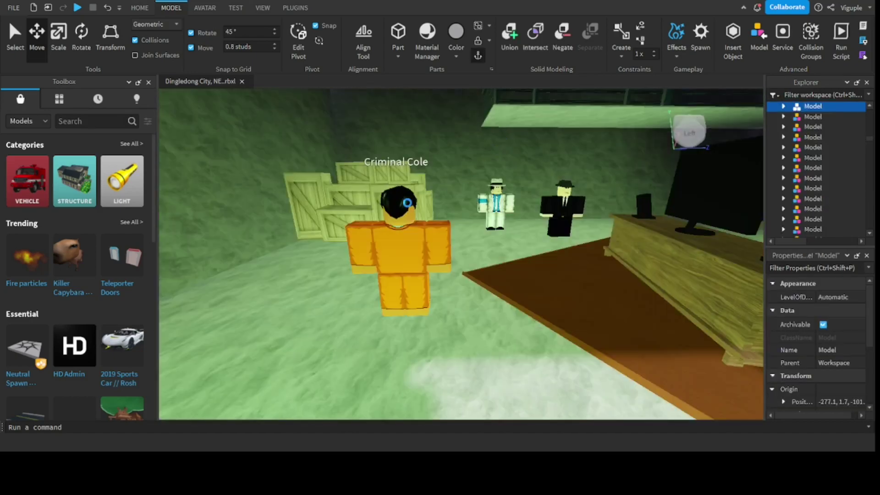
key("w")
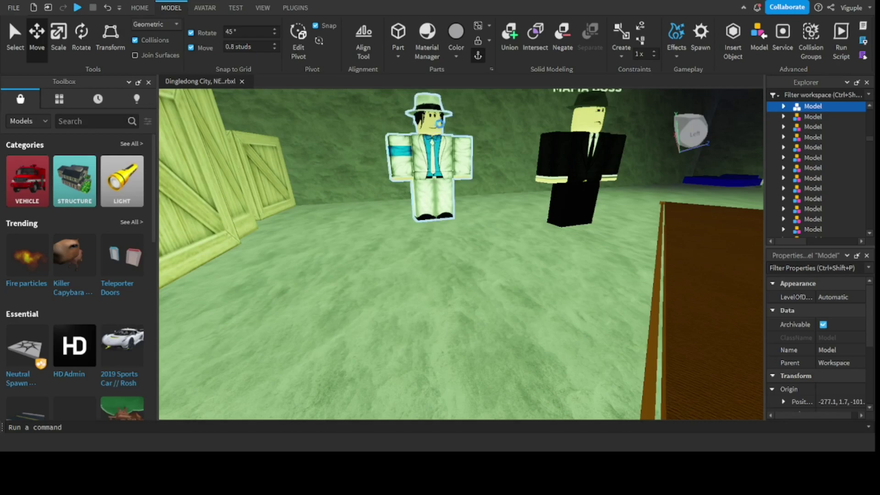
right_click_drag(376, 171, 444, 161)
key("w")
right_click_drag(431, 197, 423, 156)
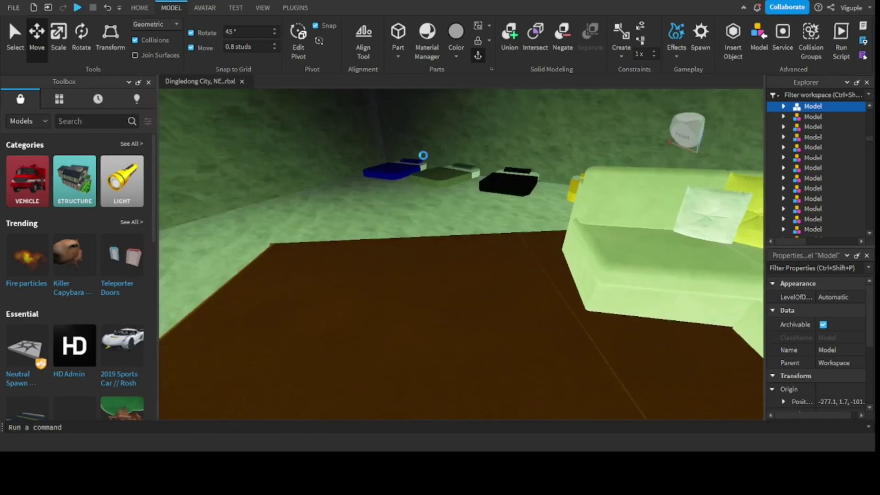
Step: Rise out of the green-lit room and view its railed walkway and hanging lamps from above
right_click_drag(511, 184, 493, 184)
key("f")
scroll(493, 185, "up", 5)
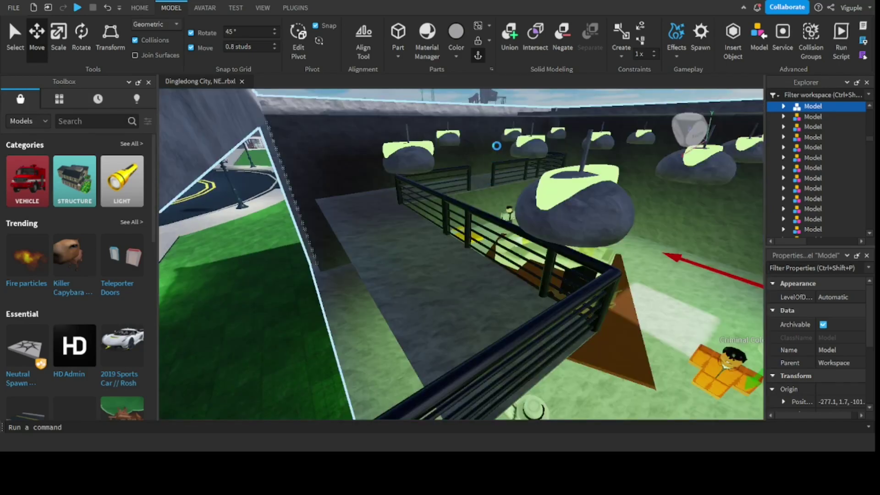
scroll(496, 146, "up", 5)
key("f")
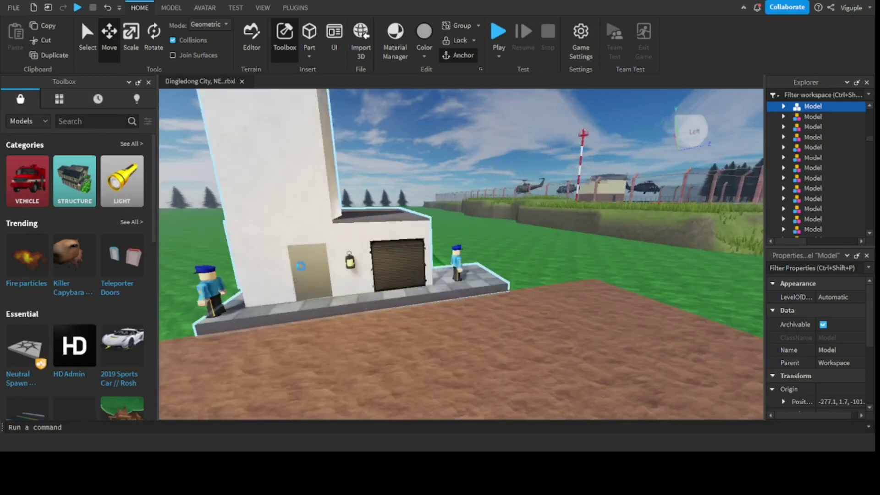
Step: Enter the white guarded building and inspect its office with the computer desk, corkboard, clock and radio table
scroll(312, 271, "up", 10)
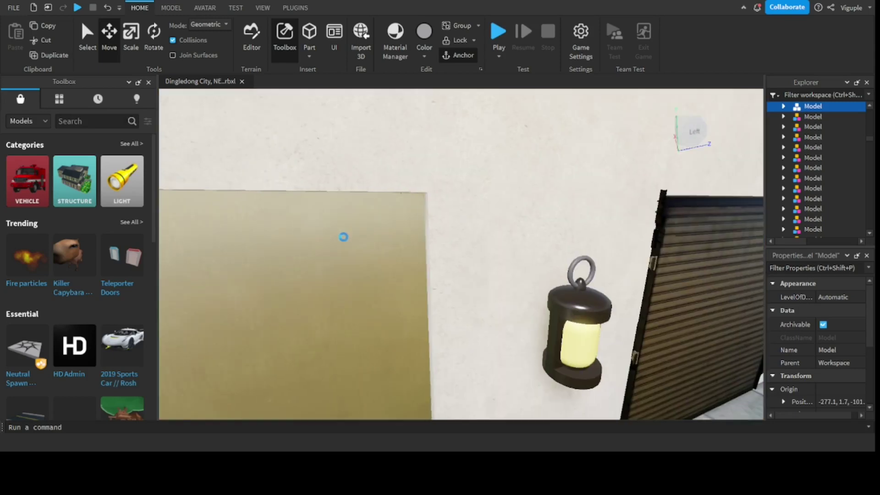
scroll(343, 237, "up", 5)
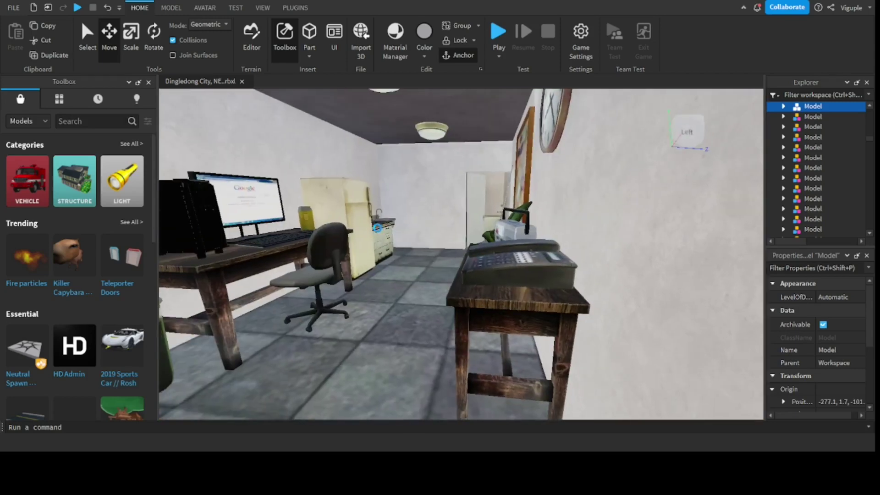
right_click_drag(411, 173, 504, 219)
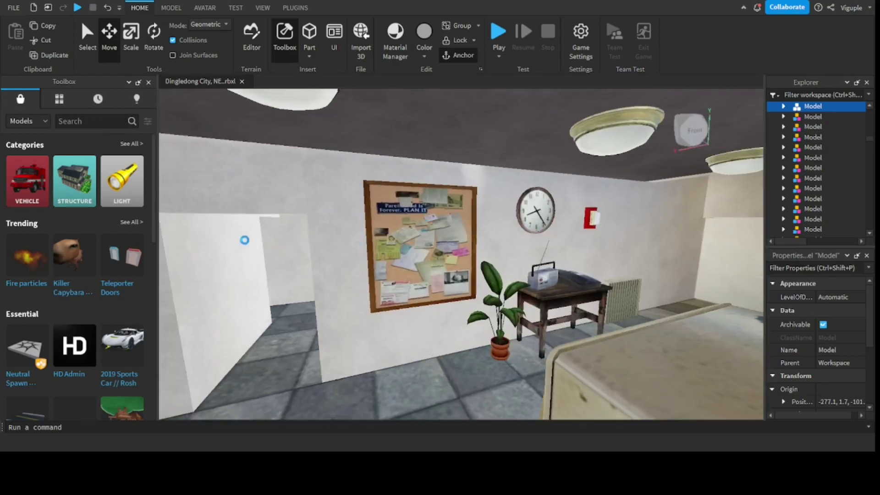
scroll(254, 248, "up", 5)
right_click_drag(342, 290, 373, 245)
right_click_drag(351, 179, 441, 210)
Step: Leave the white building and view the fenced helipads, the pine forest and the grassy hills across the road
key("f")
scroll(436, 210, "down", 3)
scroll(440, 147, "up", 5)
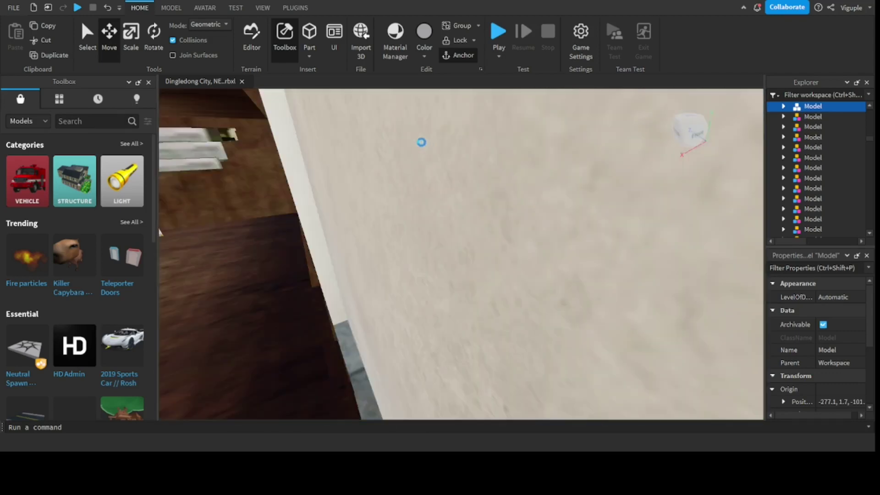
right_click_drag(323, 163, 276, 193)
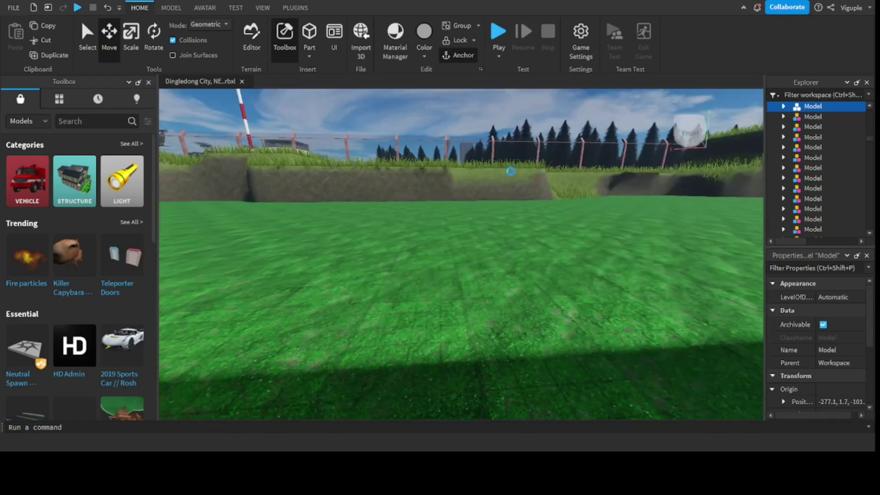
right_click_drag(510, 173, 527, 192)
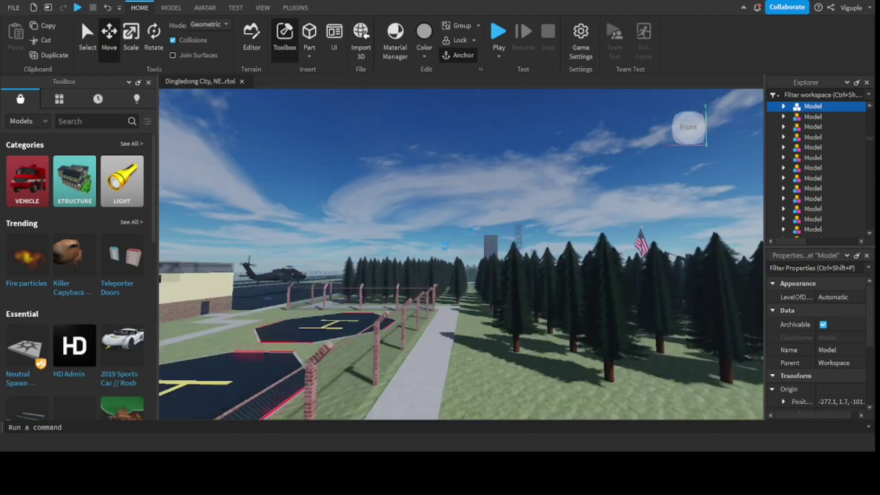
right_click_drag(579, 248, 510, 238)
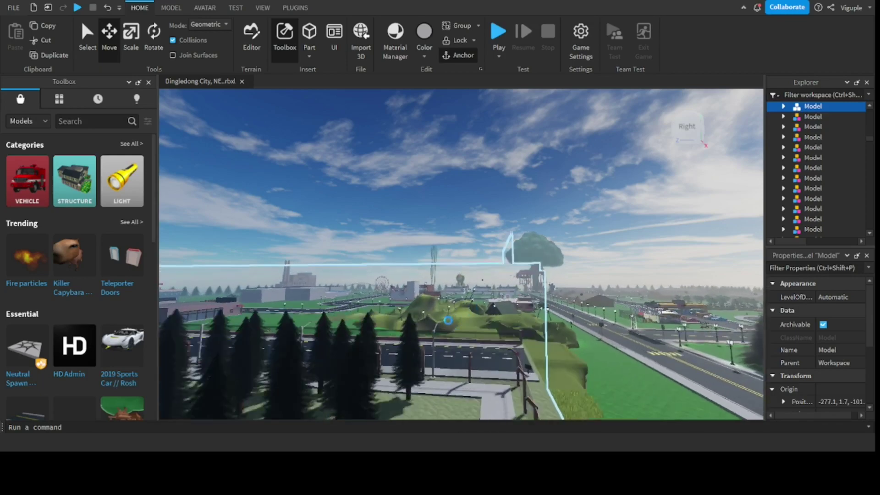
key("w")
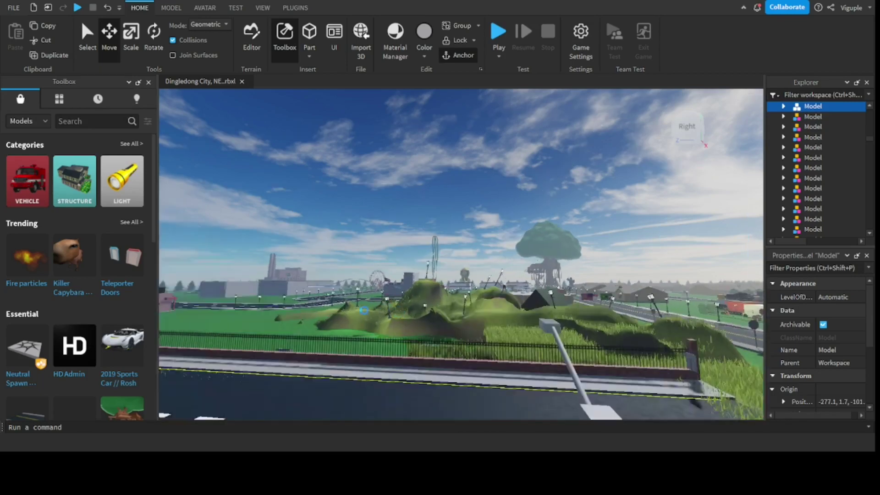
Step: Find the placeholder "TEXT HERE" sign on the grass below the brick wall and select it
right_click_drag(289, 327, 389, 337)
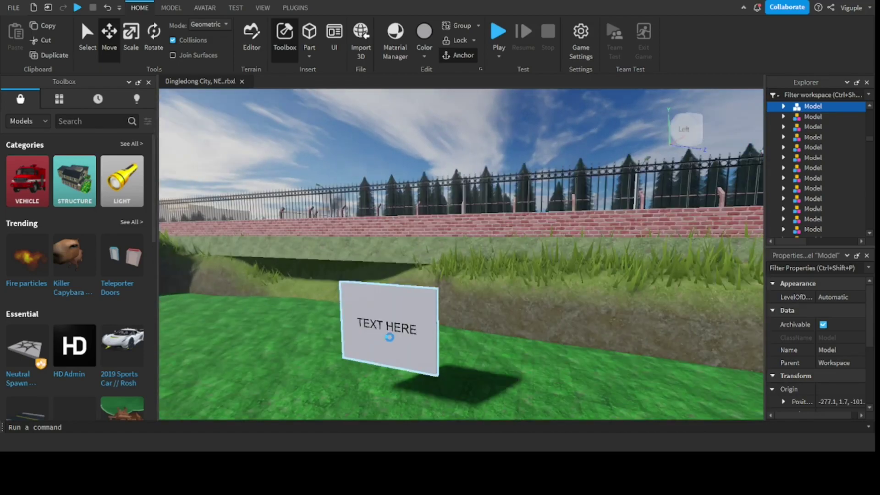
left_click(388, 340)
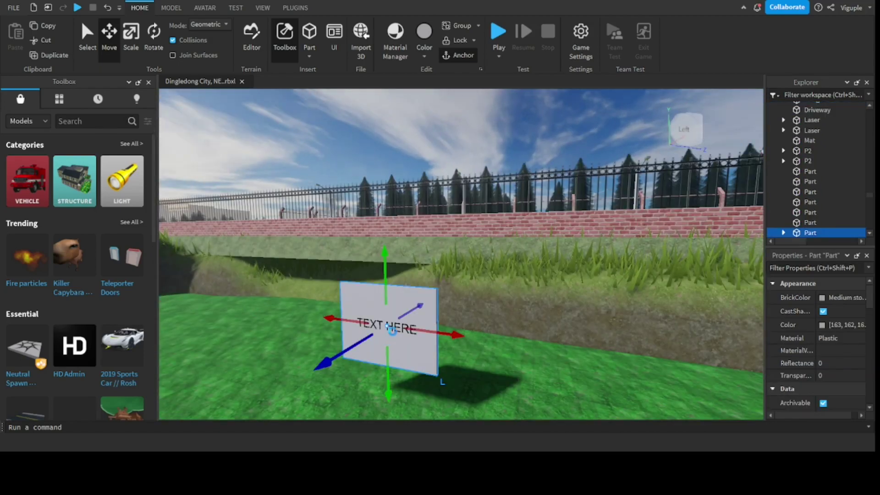
left_click(404, 324)
key("e")
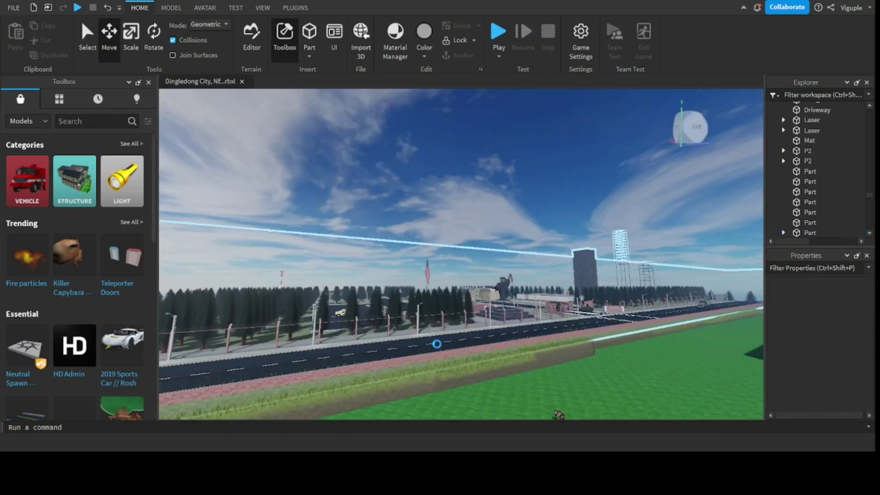
Step: Delete the wooden sign reading "I'm serious, don't launch it at all" from the lawn
right_click_drag(437, 343, 530, 358)
scroll(530, 358, "up", 10)
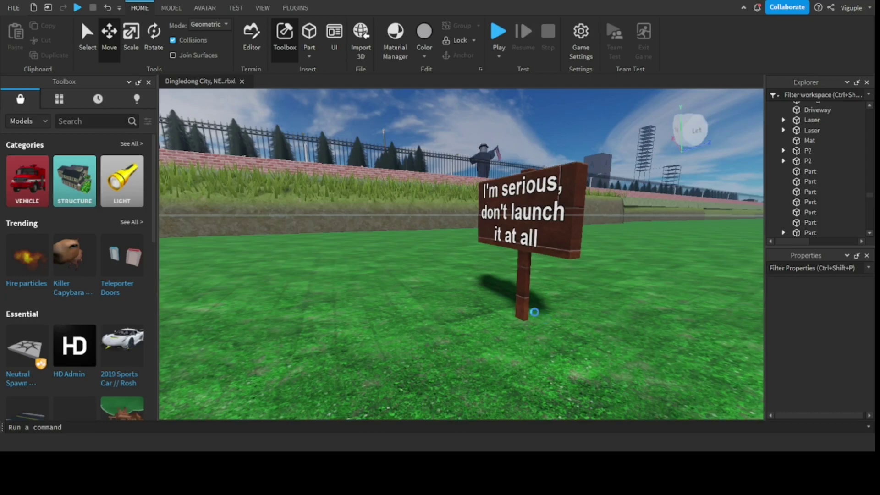
left_click(522, 265)
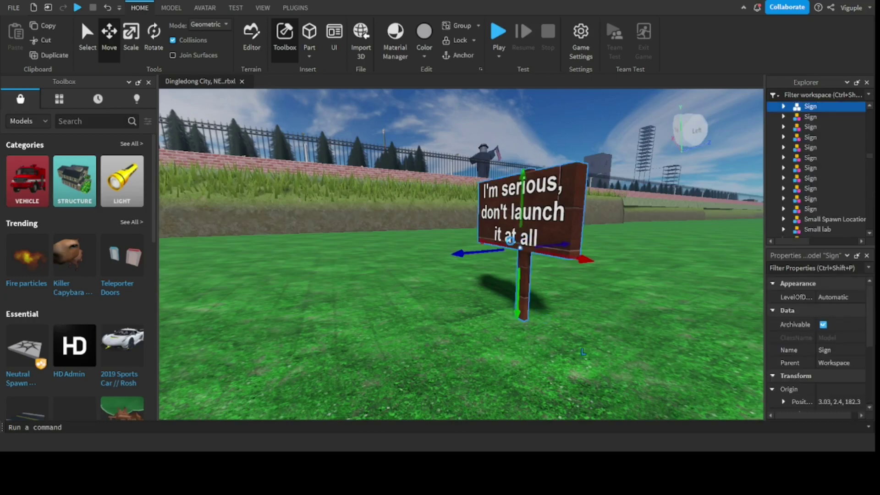
key("Delete")
Step: Move to the fence corner beside the road and inspect the US Military Base sign up close and from afar
right_click_drag(513, 248, 628, 155)
right_click_drag(590, 179, 339, 254)
key("w")
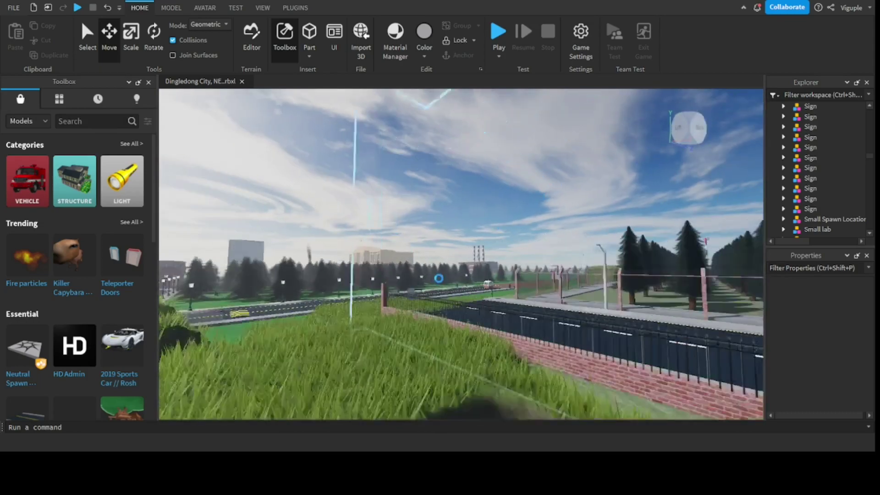
right_click_drag(370, 173, 395, 179)
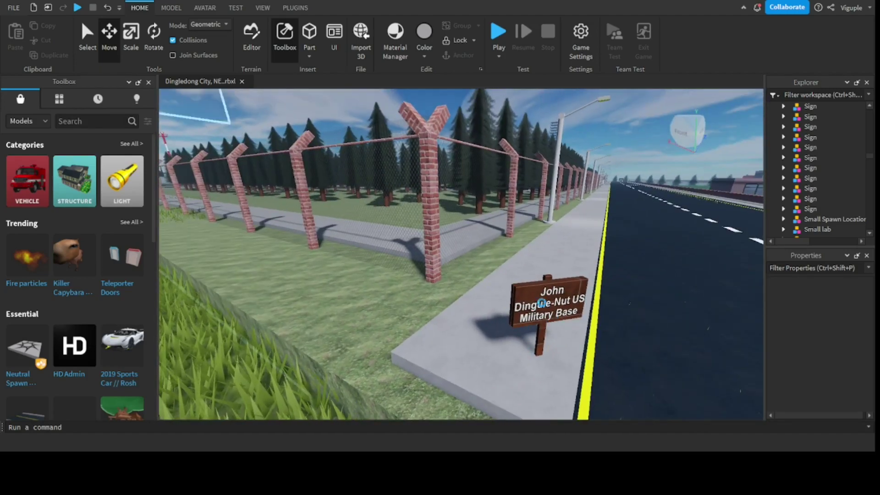
scroll(600, 273, "down", 10)
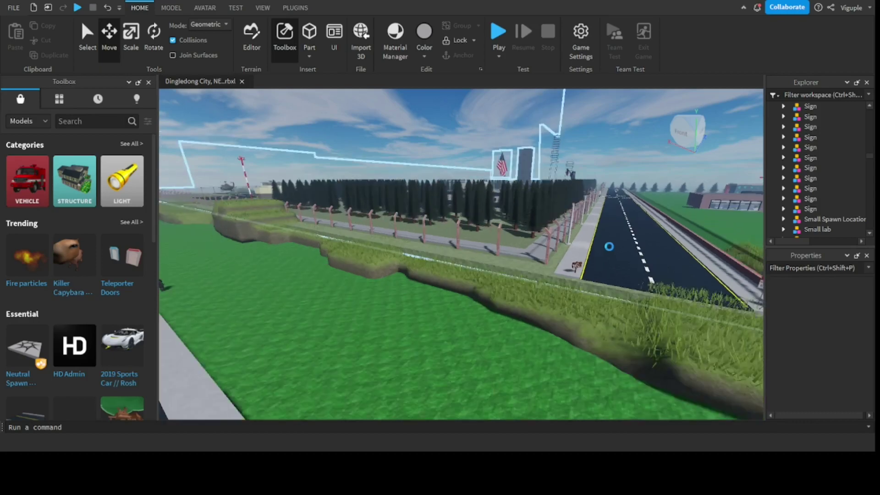
scroll(593, 248, "up", 10)
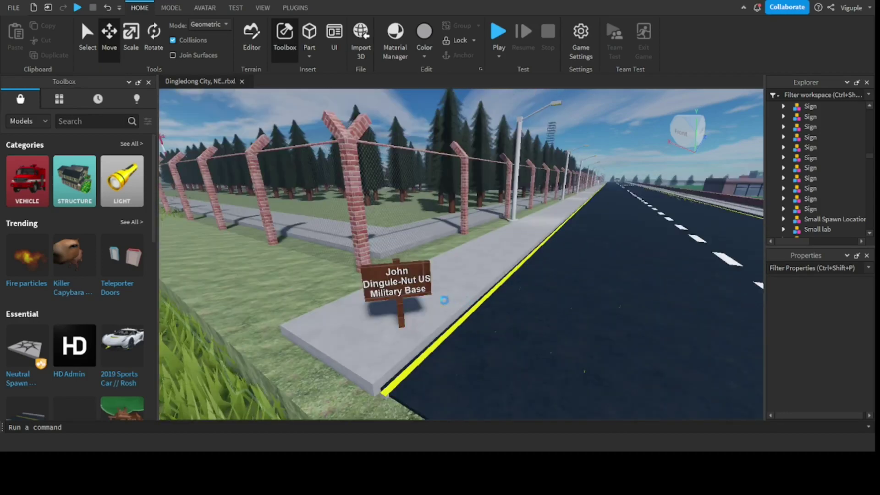
right_click_drag(362, 152, 401, 177)
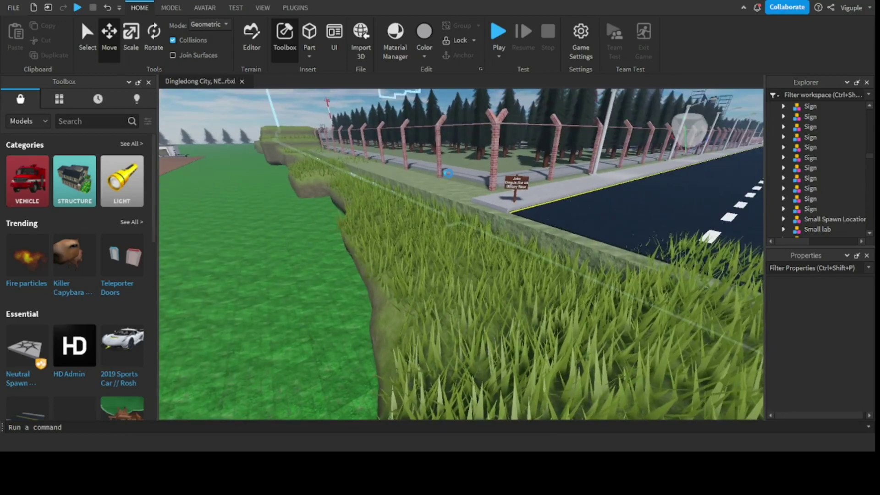
Step: Follow the grassy terrain ledges along the military base's outer brick-post fence towards the red-and-white tower
scroll(309, 138, "up", 3)
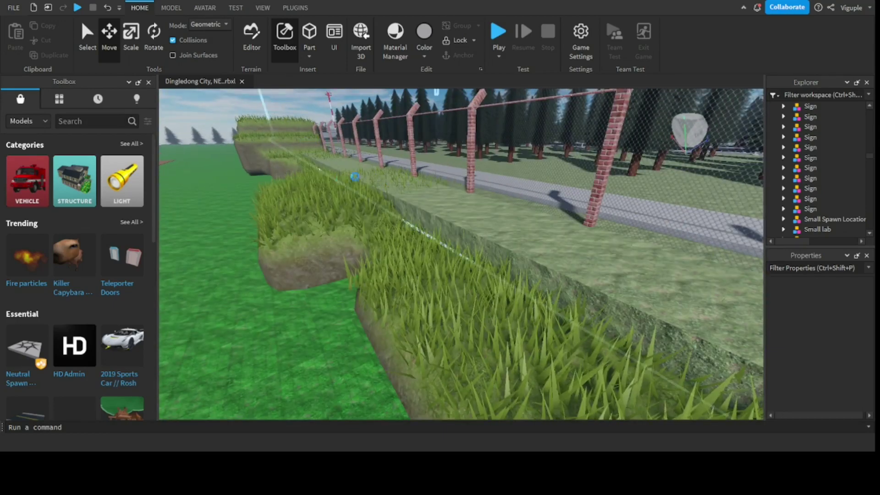
scroll(367, 179, "down", 5)
mouse_move(348, 179)
right_mouse_down()
mouse_move(309, 177)
mouse_move(349, 183)
right_mouse_up()
scroll(412, 247, "up", 10)
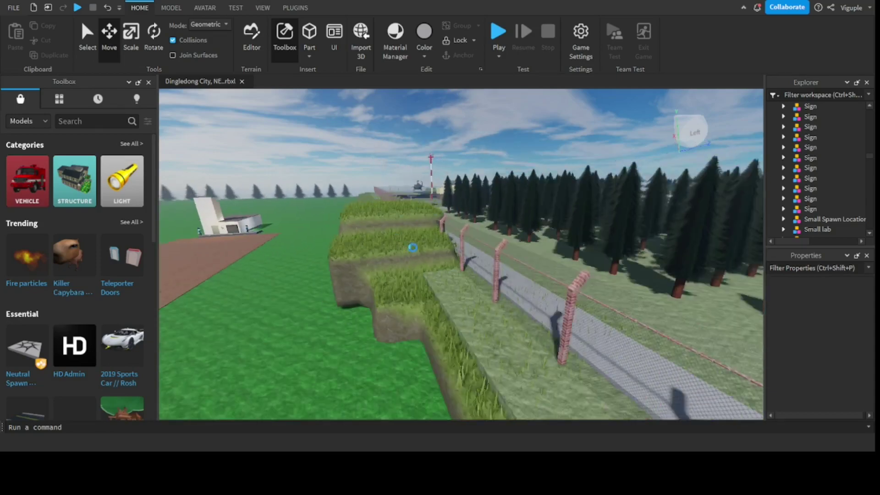
scroll(413, 248, "up", 5)
scroll(396, 288, "down", 4)
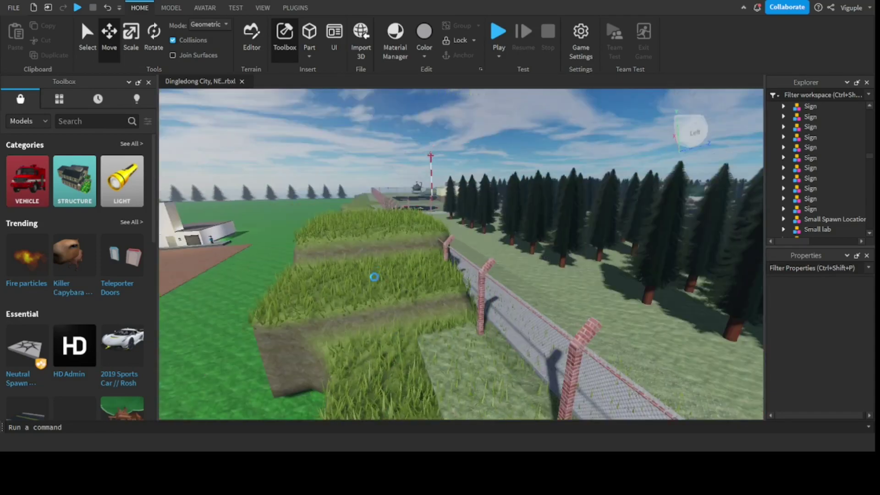
scroll(390, 325, "up", 3)
scroll(396, 207, "up", 5)
right_click_drag(396, 207, 424, 186)
Step: Fly over the base's pine forest and view the barracks, central road and American flag
right_click_drag(498, 275, 346, 324)
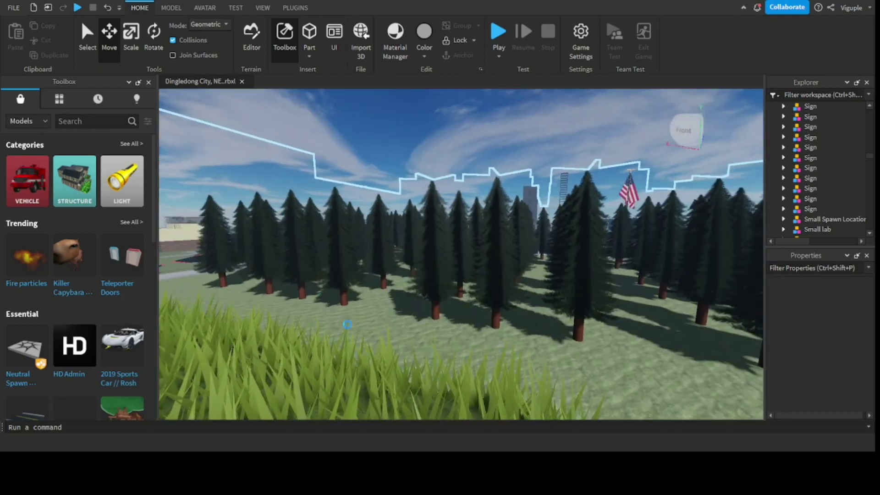
scroll(472, 284, "up", 5)
scroll(511, 224, "up", 10)
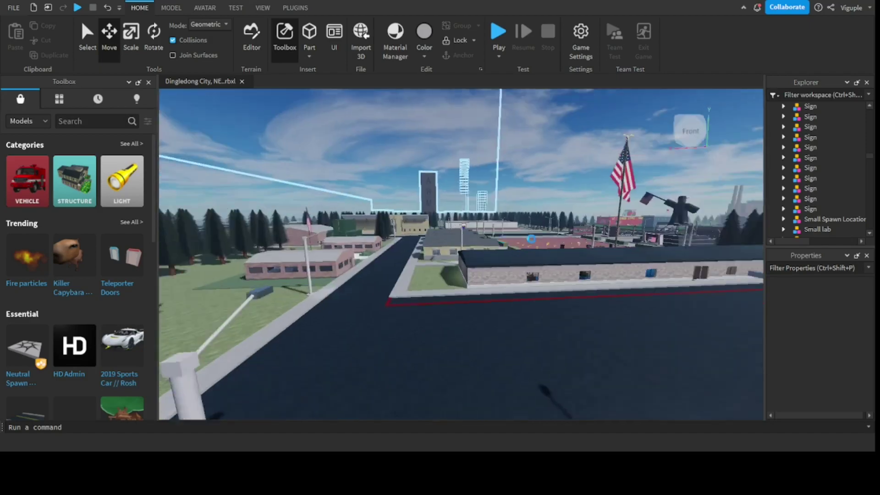
scroll(530, 239, "up", 5)
mouse_move(531, 239)
right_mouse_down()
mouse_move(456, 230)
mouse_move(561, 252)
mouse_move(579, 290)
mouse_move(493, 301)
mouse_move(529, 229)
right_mouse_up()
Step: View the military base's parked helicopters and fly along the marked runway beside the brick-post fence
scroll(455, 230, "up", 5)
scroll(561, 253, "up", 5)
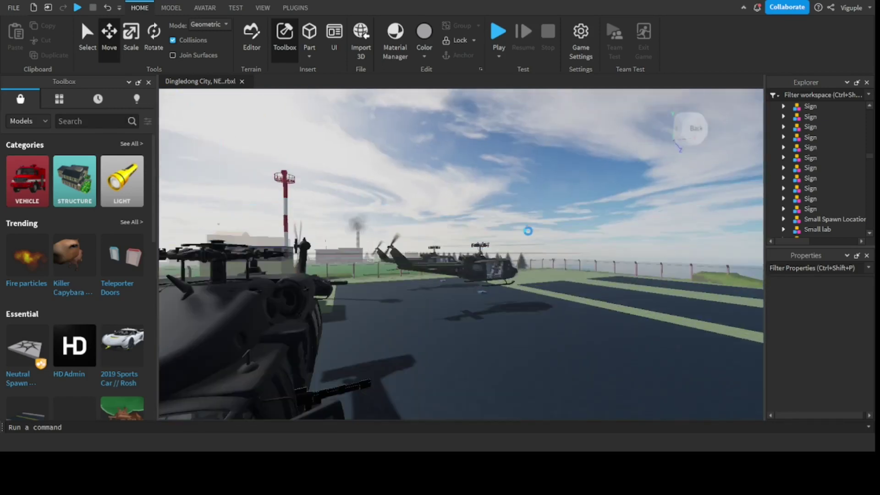
scroll(529, 229, "up", 3)
scroll(584, 259, "up", 3)
mouse_move(584, 260)
right_mouse_down()
mouse_move(483, 359)
mouse_move(648, 328)
mouse_move(630, 319)
mouse_move(591, 256)
right_mouse_up()
scroll(591, 257, "down", 3)
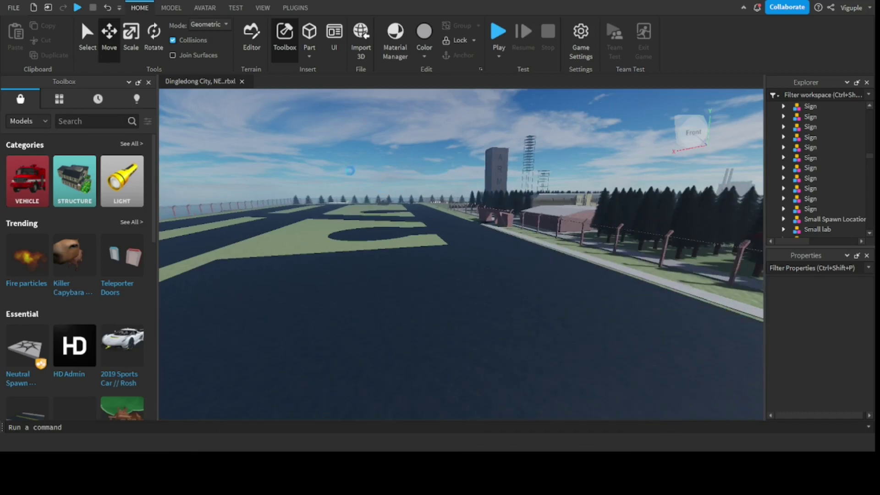
scroll(334, 222, "up", 5)
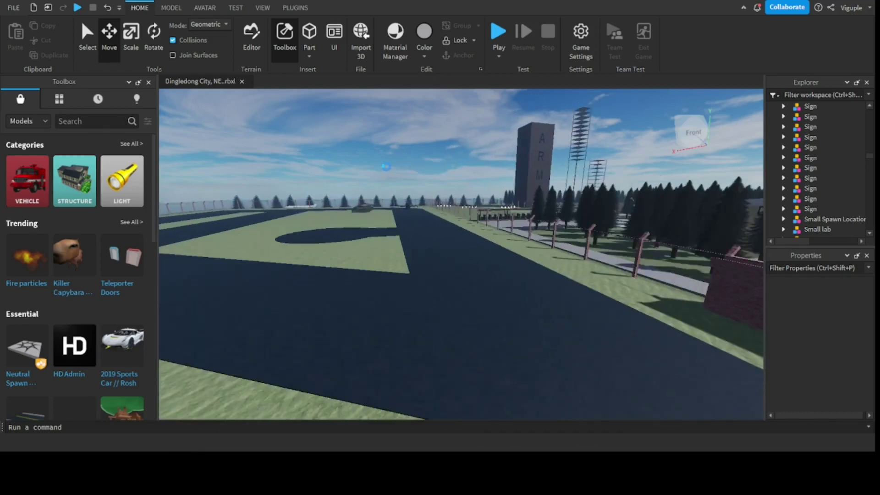
Step: Follow the airfield's perimeter fence and inspect the white winged craft among the pines outside it
right_click_drag(378, 242, 305, 173)
scroll(457, 190, "up", 3)
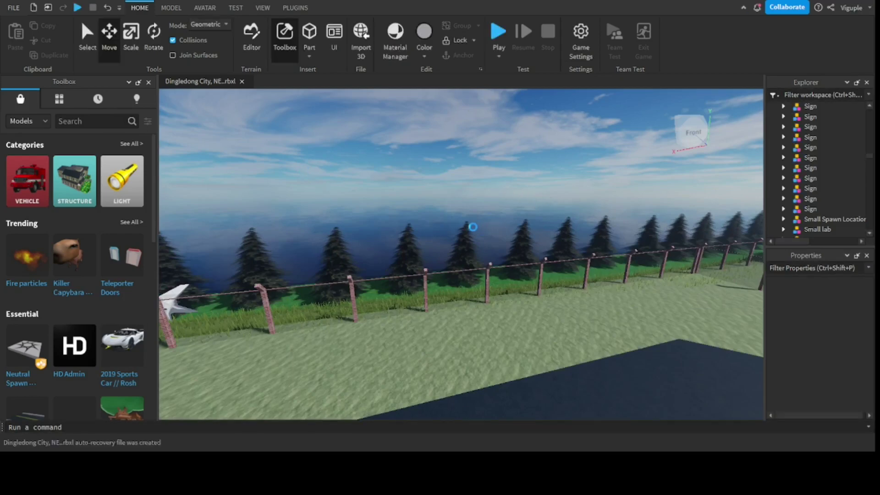
right_click_drag(472, 227, 448, 231)
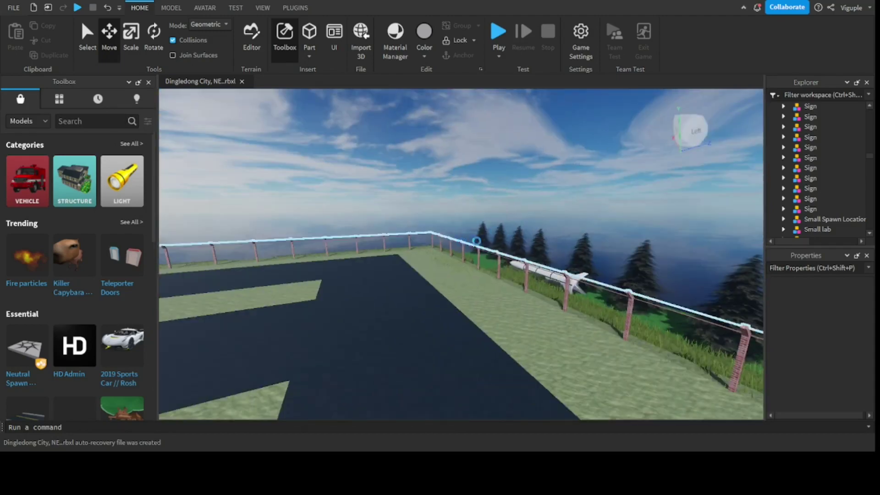
key("w")
left_click(349, 359)
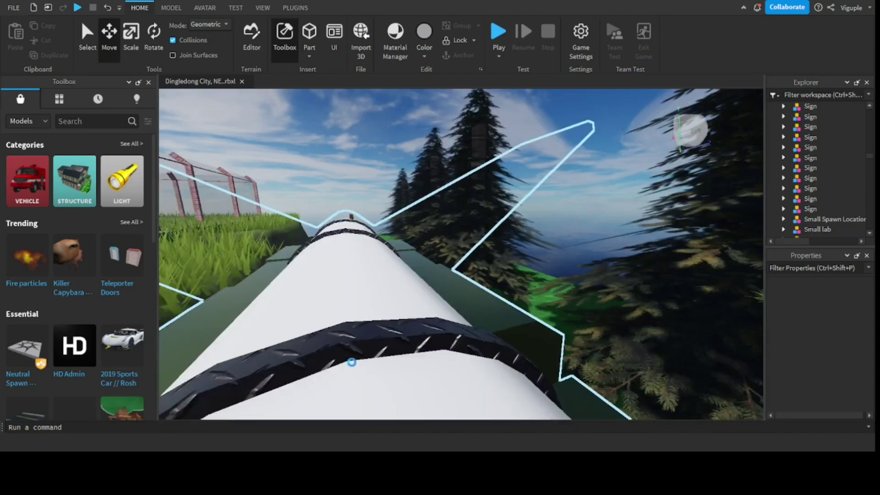
scroll(351, 362, "down", 10)
Step: Inspect the dark ARMY tower and the tall multi-level frames beside it from several distances
right_click_drag(449, 167, 541, 143)
left_click(488, 150)
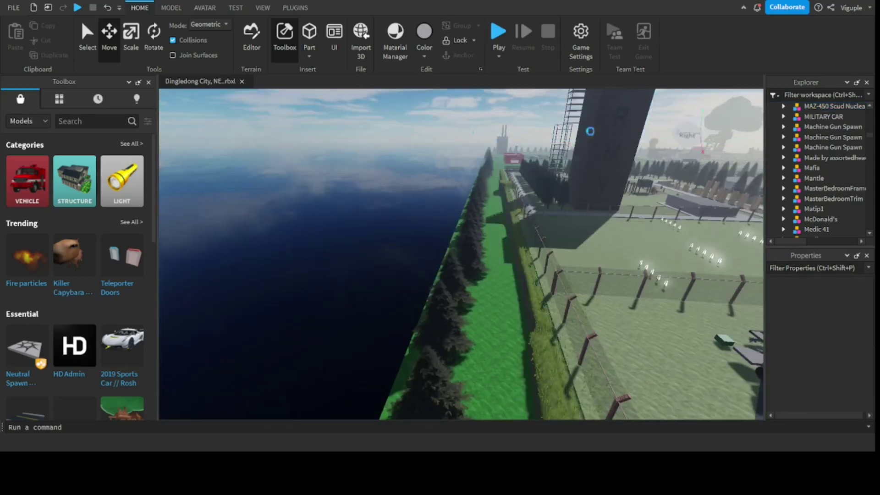
scroll(606, 194, "up", 2)
scroll(615, 196, "down", 5)
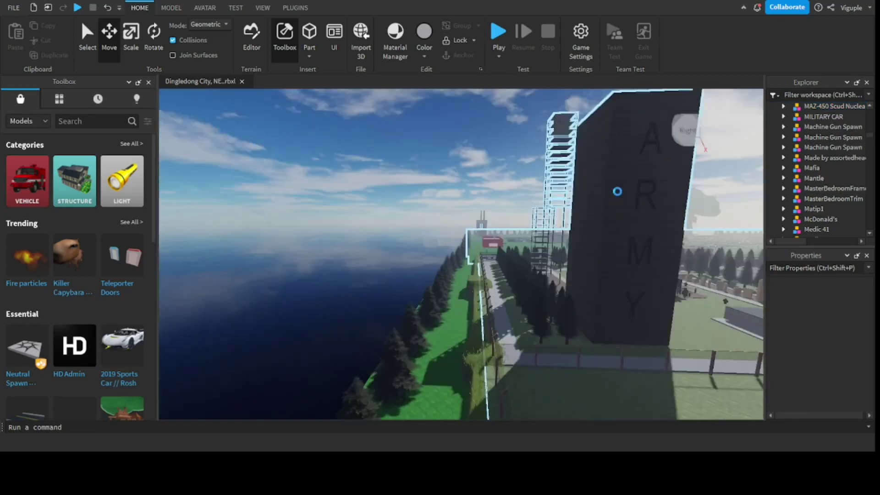
scroll(615, 198, "up", 8)
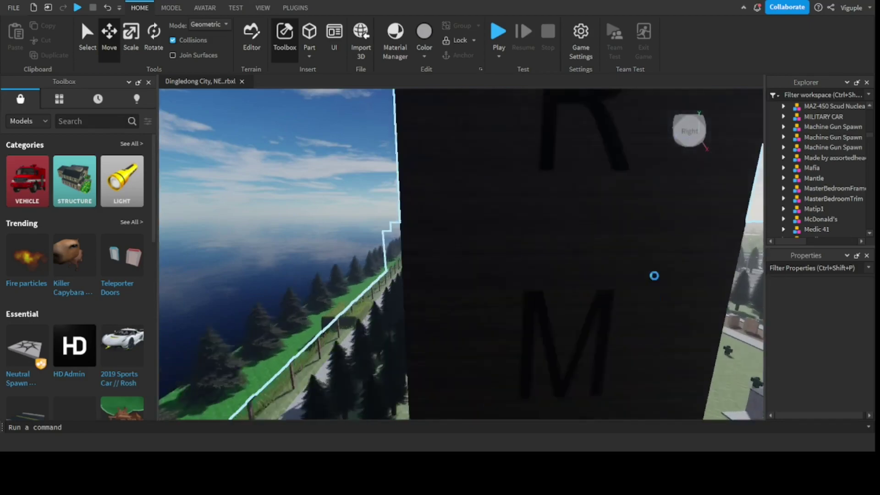
scroll(654, 275, "up", 3)
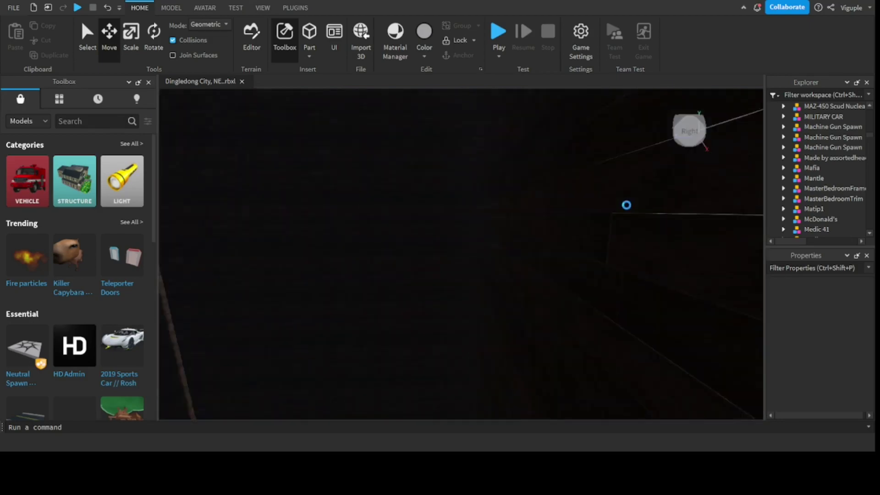
scroll(626, 205, "down", 6)
scroll(547, 317, "up", 2)
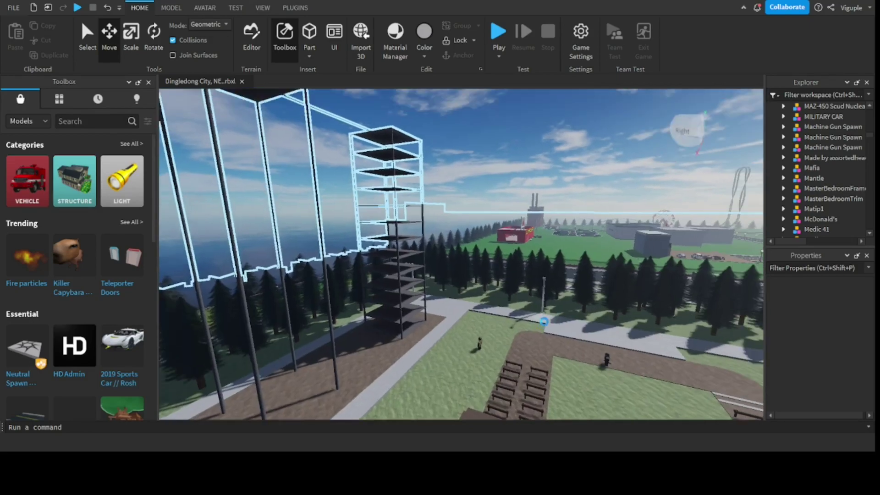
Step: Move down to the soldier on the base lawn, select his model briefly and clear the selection
scroll(547, 317, "up", 5)
right_click_drag(417, 376, 393, 365)
right_click_drag(246, 339, 313, 330)
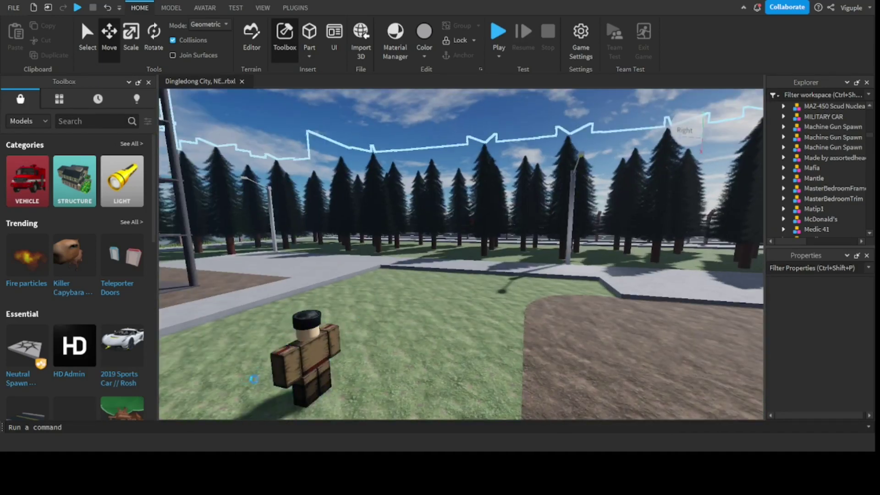
left_click(294, 357)
right_click_drag(536, 248, 536, 245)
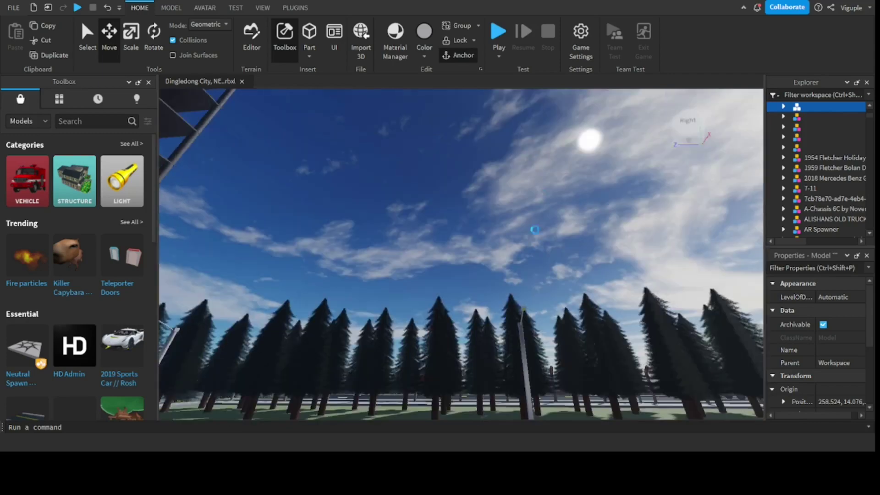
left_click(555, 149)
right_click_drag(555, 148, 515, 151)
Step: Fly to the road outside the base, select the green military transport hauler briefly and clear the selection
scroll(514, 152, "down", 5)
scroll(450, 167, "down", 5)
right_click_drag(354, 201, 354, 201)
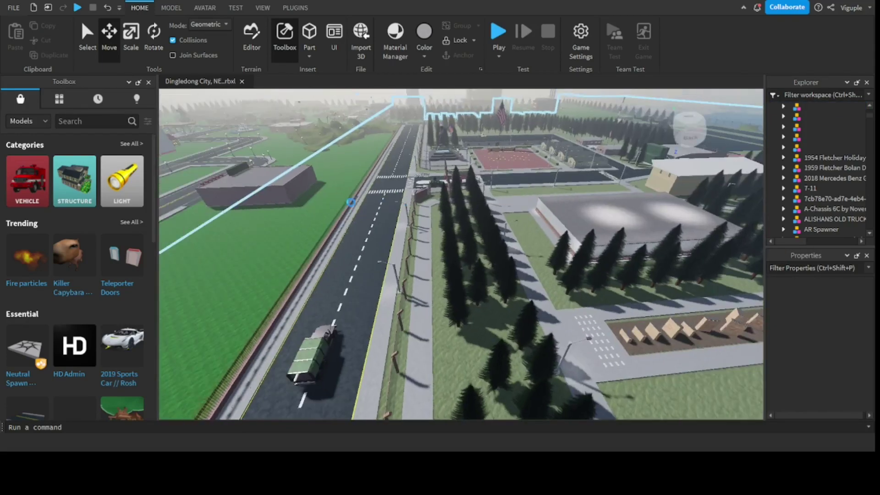
scroll(312, 357, "up", 3)
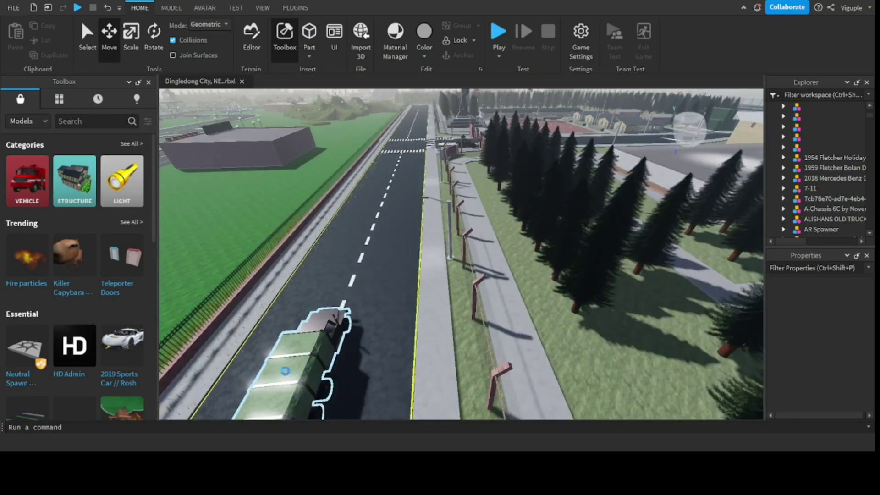
left_click(285, 370)
right_click_drag(285, 370, 293, 363)
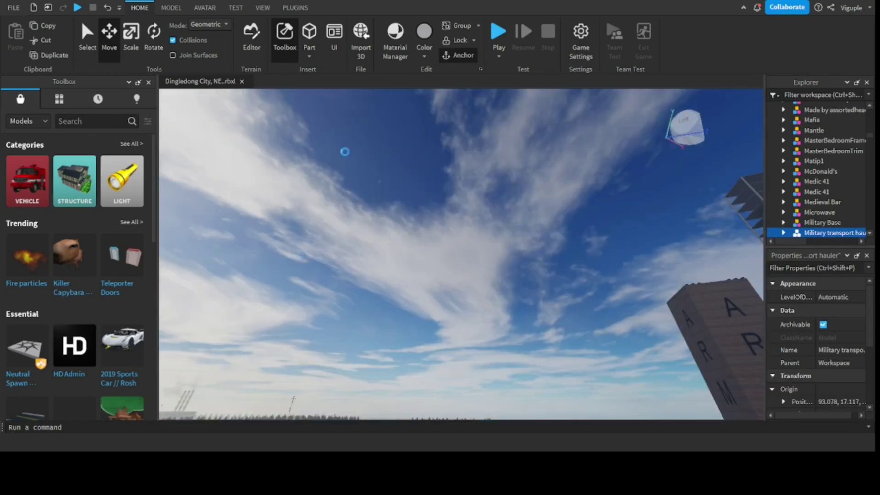
left_click(397, 162)
Step: Fly back over the city and view the police car lot, the hospital and the drugstore
right_click_drag(396, 162, 397, 143)
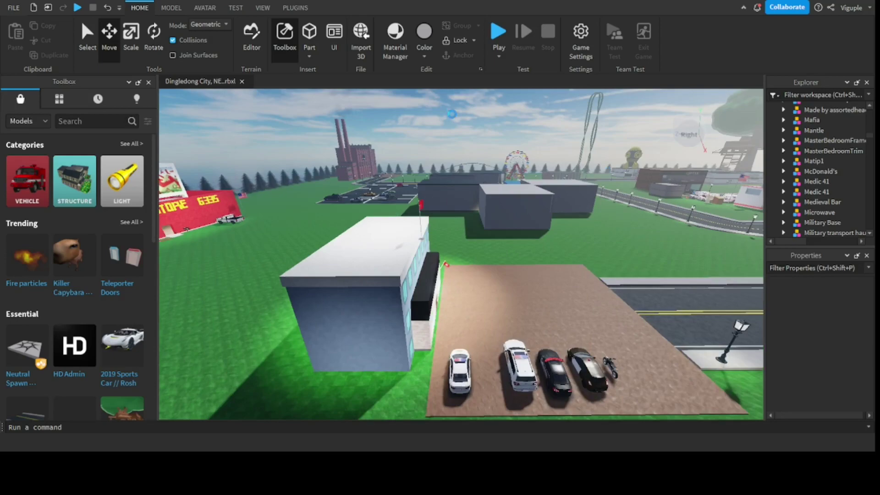
right_click_drag(560, 125, 559, 164)
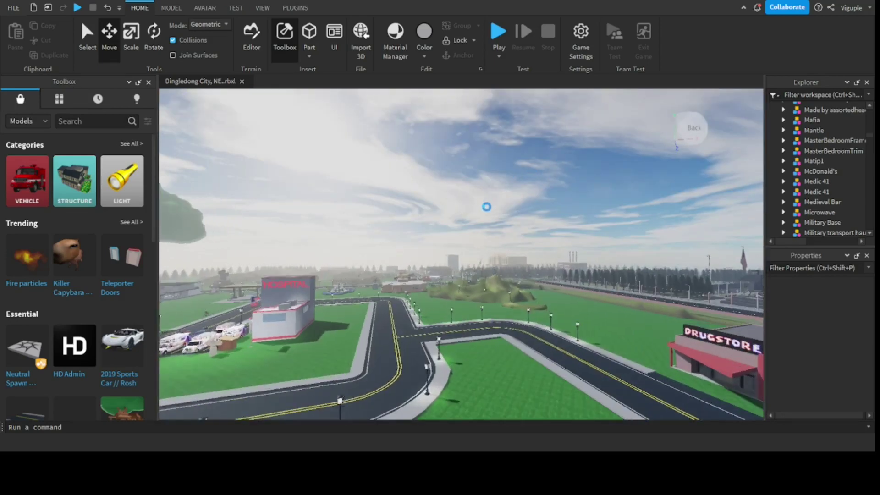
right_click_drag(487, 207, 586, 290)
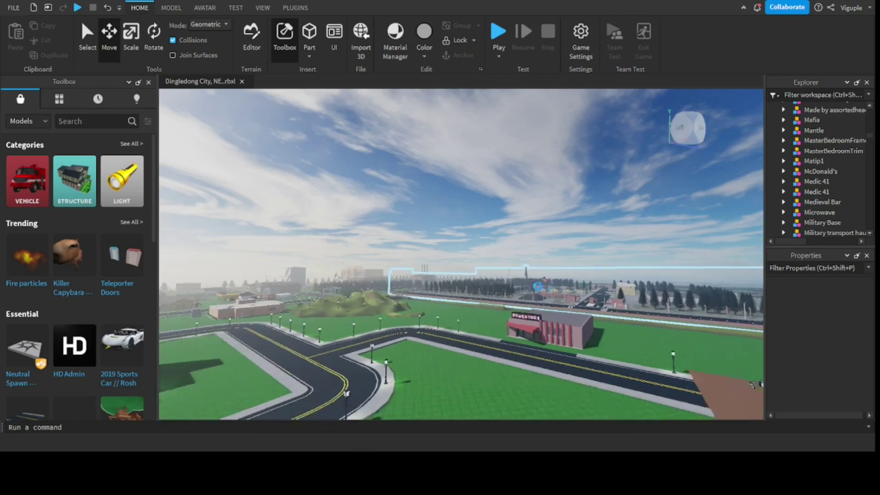
right_click_drag(423, 263, 527, 218)
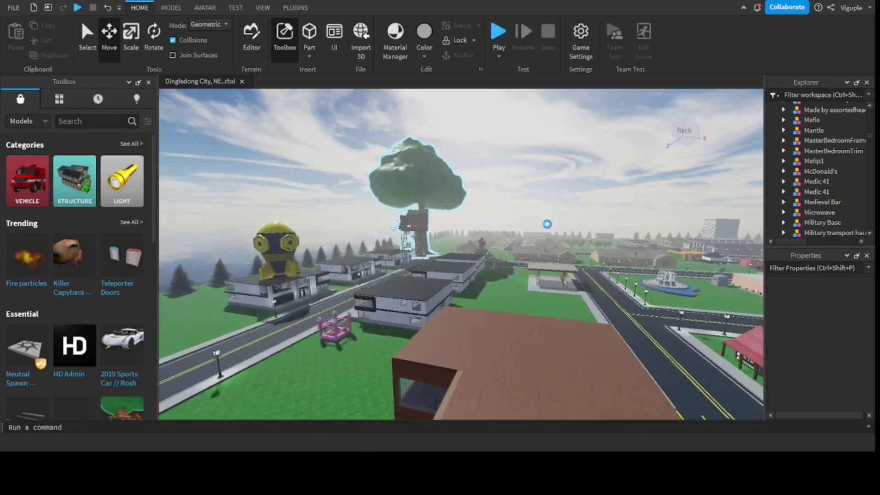
Step: Fly around the giant treehouse and view its wooden cabins, platforms and the neighbouring houses
key("w")
right_click_drag(336, 241, 506, 191)
key("s")
right_click_drag(339, 337, 329, 241)
key("w")
right_click_drag(506, 240, 510, 247)
key("s")
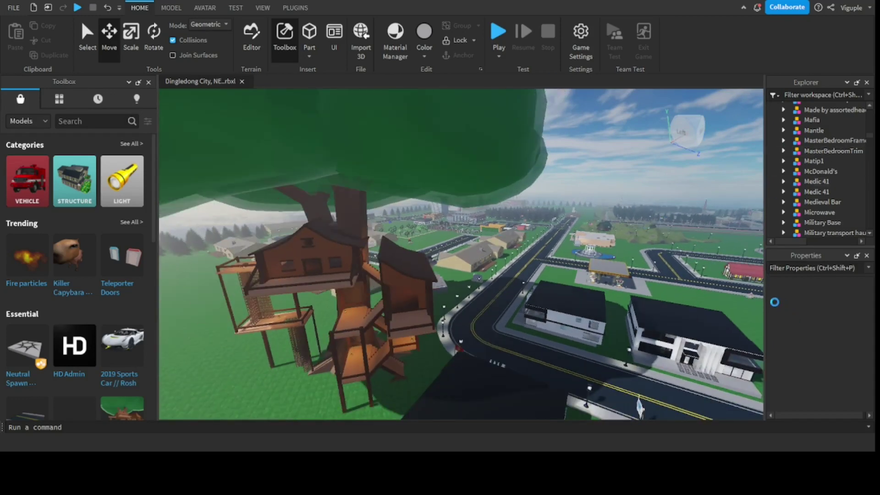
key("w")
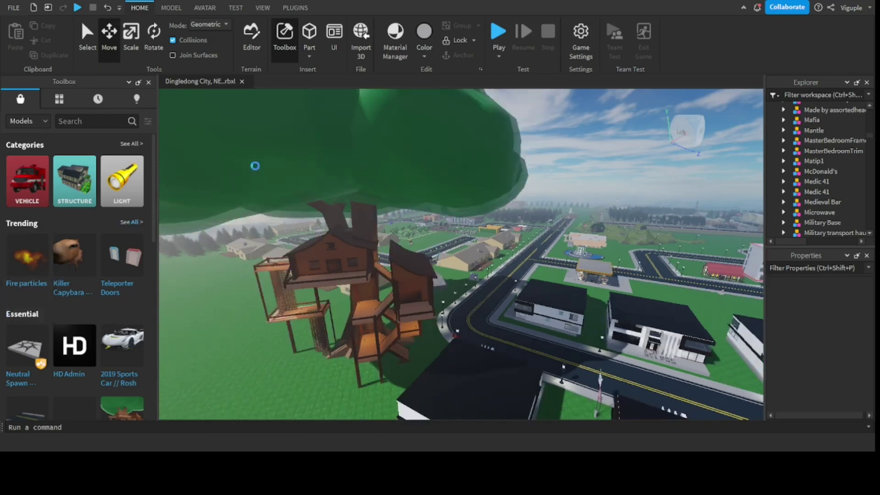
Step: Fly to the red platform on the waterfront and read the objectives sign at its entrance
right_click_drag(428, 167, 453, 201)
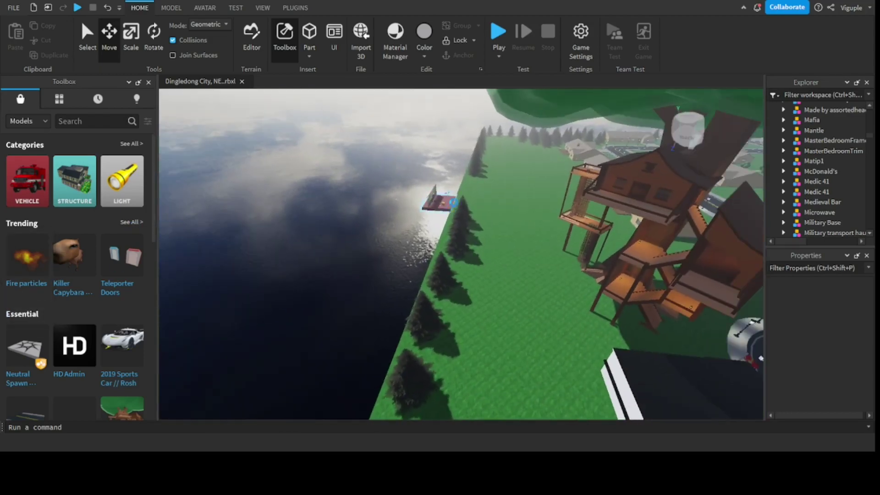
key("w")
right_click_drag(440, 111, 467, 147)
scroll(440, 158, "up", 3)
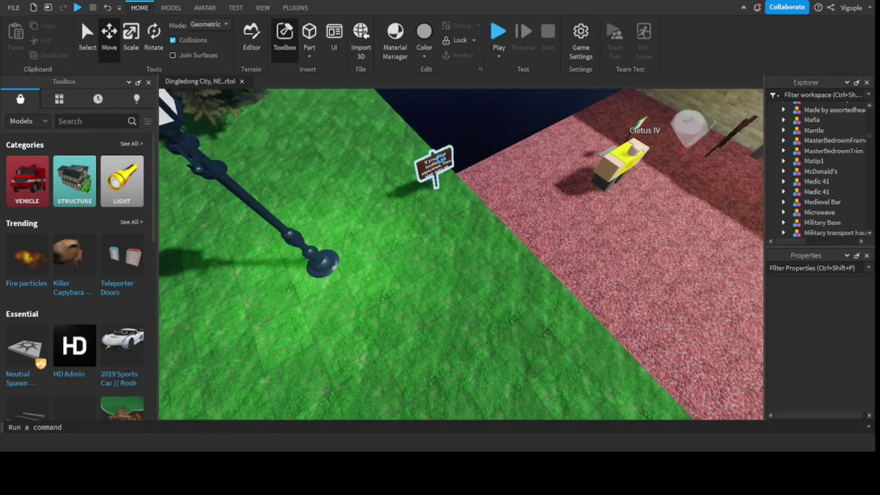
scroll(433, 166, "up", 3)
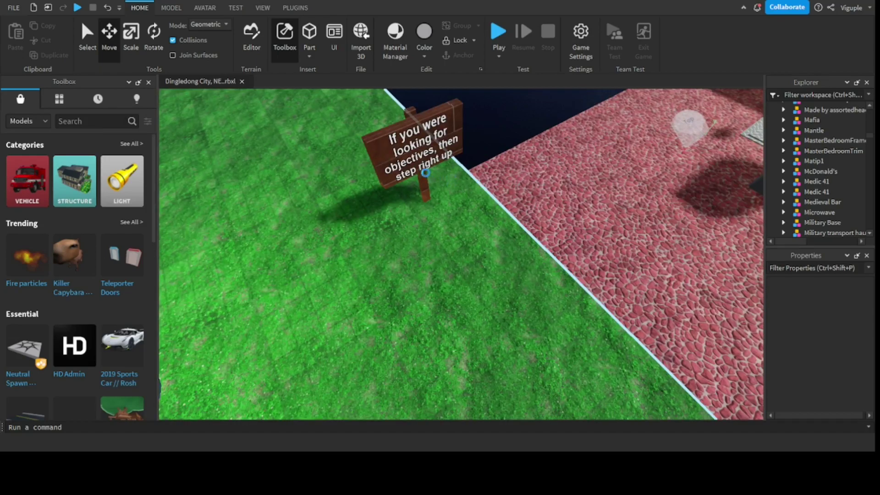
scroll(426, 172, "down", 8)
right_click_drag(422, 169, 404, 226)
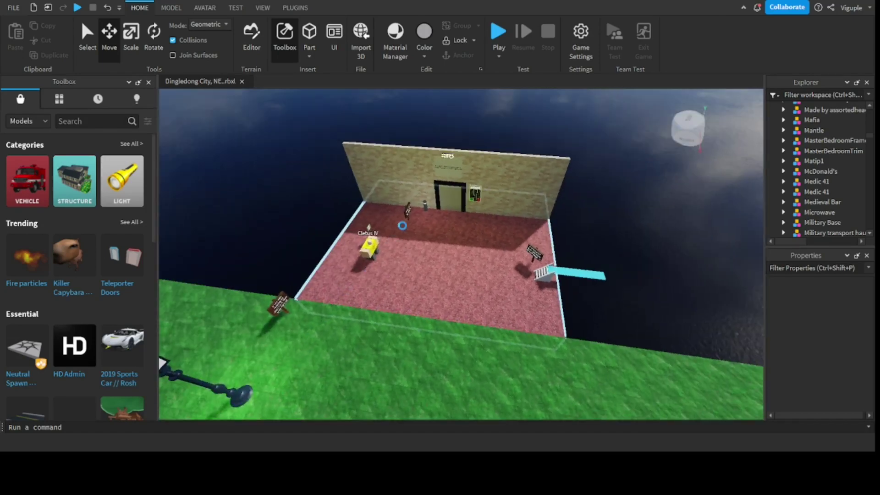
Step: Inspect the Cletus IV character, the "For those of you who have lost all hope" sign and the diving board
scroll(385, 238, "up", 5)
scroll(358, 260, "up", 3)
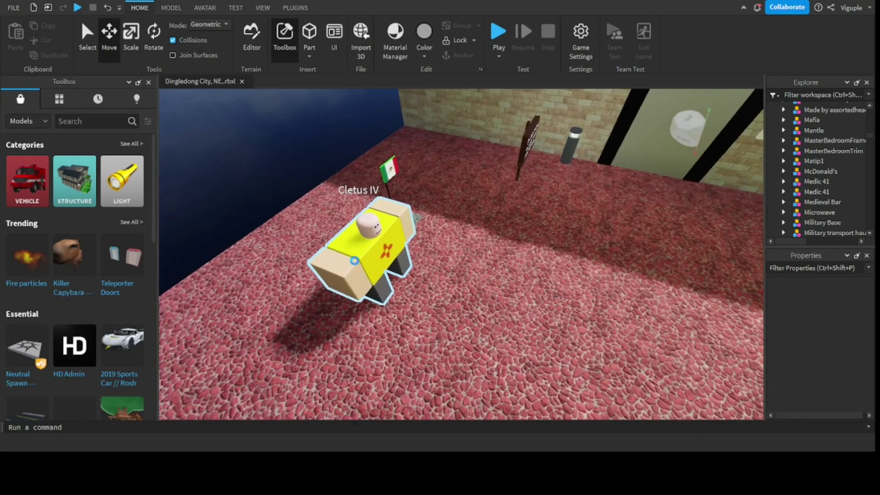
scroll(355, 260, "down", 3)
right_click_drag(355, 260, 353, 251)
scroll(390, 230, "up", 2)
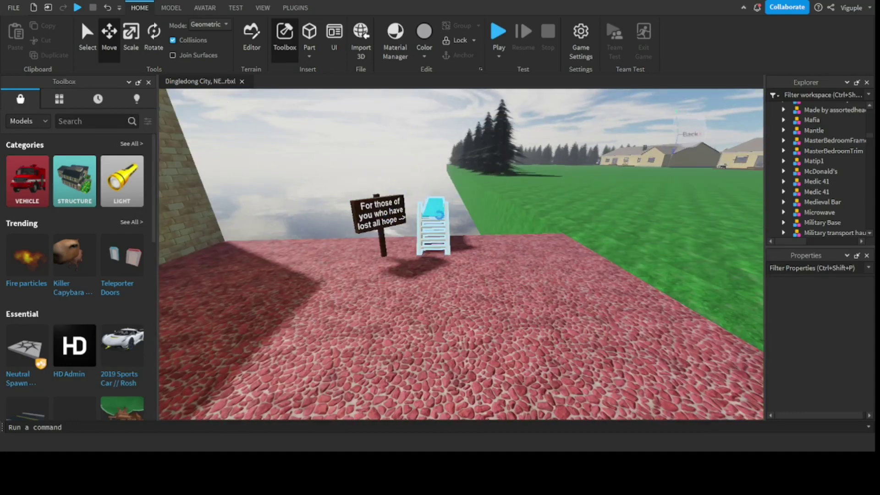
right_click_drag(467, 254, 468, 255)
scroll(468, 257, "up", 3)
scroll(468, 258, "down", 3)
Step: Read the door code hint sign and the weapon notice above the door, and view the keypad on the brick wall
scroll(372, 230, "up", 5)
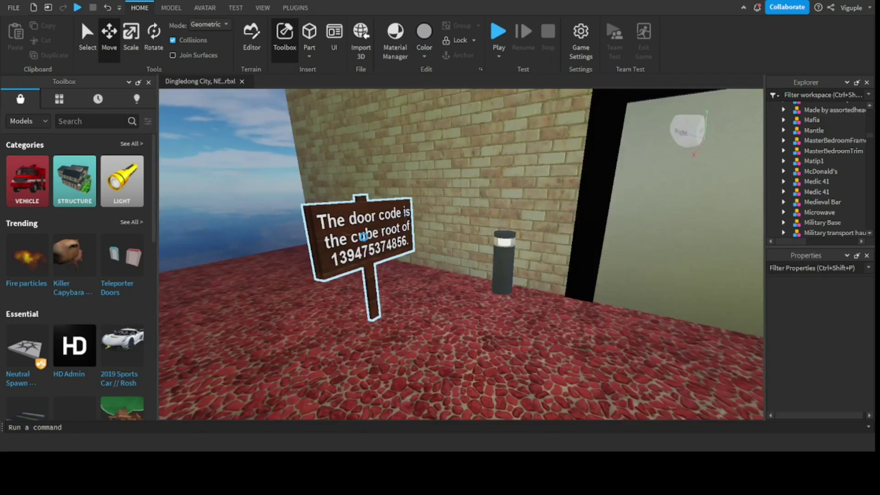
scroll(383, 224, "down", 5)
scroll(550, 215, "up", 3)
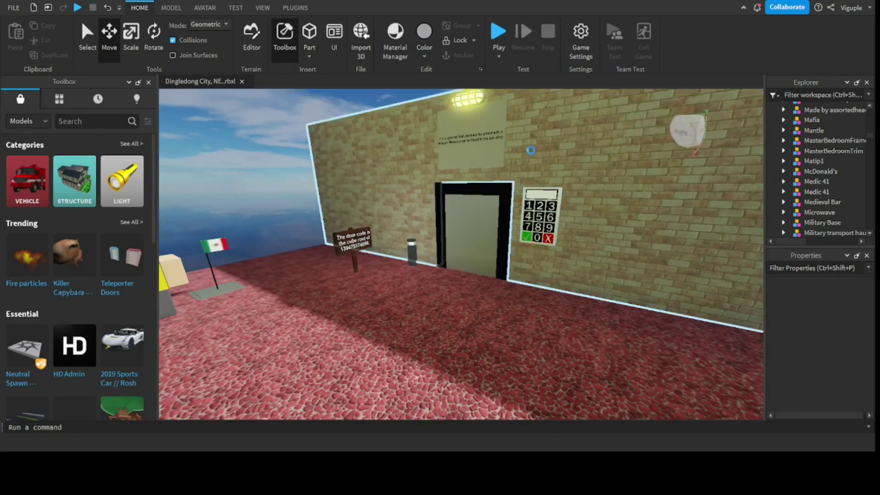
scroll(467, 131, "up", 3)
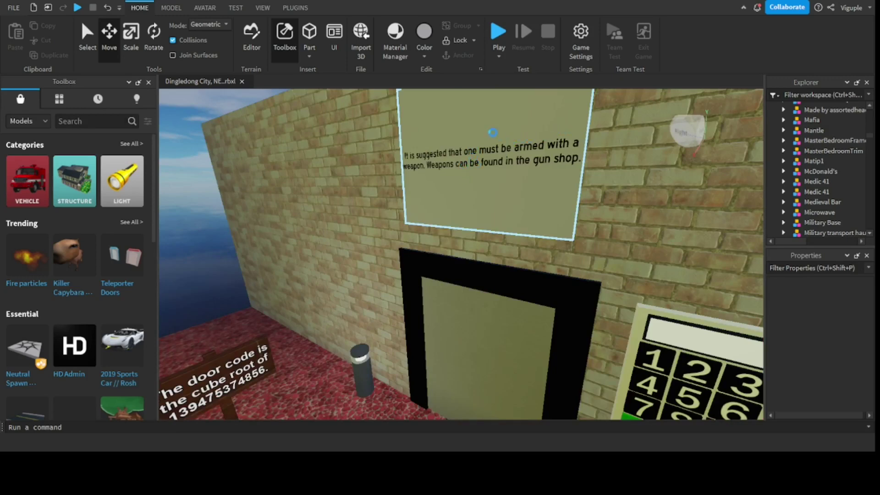
scroll(473, 197, "down", 5)
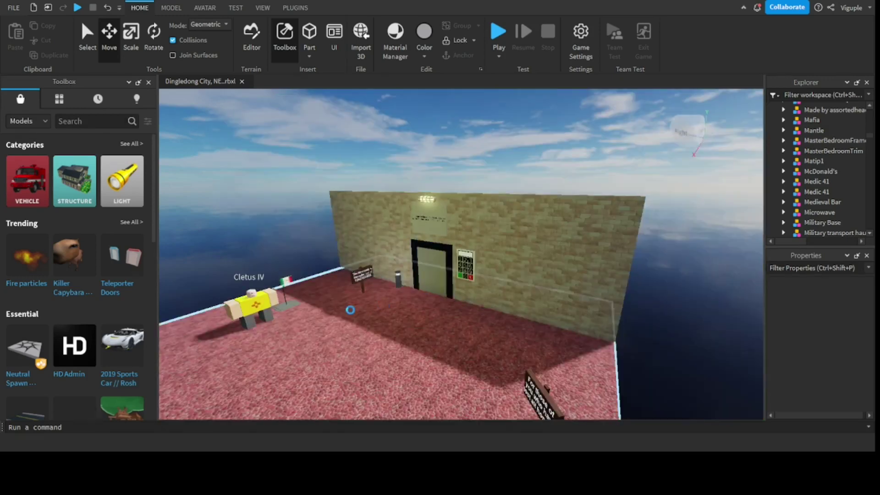
scroll(356, 277, "up", 4)
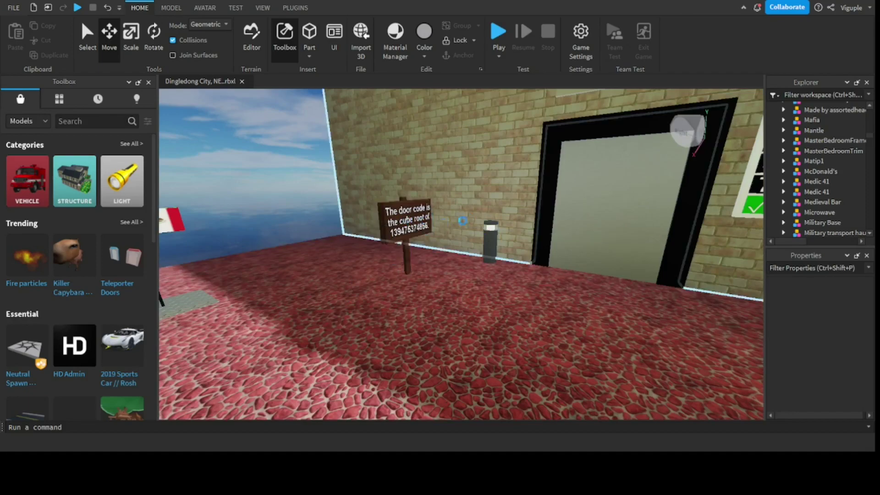
Step: View the waterfront platform from behind its wall, with the treehouse and shoreline in the background
scroll(421, 219, "down", 5)
right_click_drag(413, 256, 389, 242)
scroll(389, 243, "down", 2)
scroll(444, 314, "down", 4)
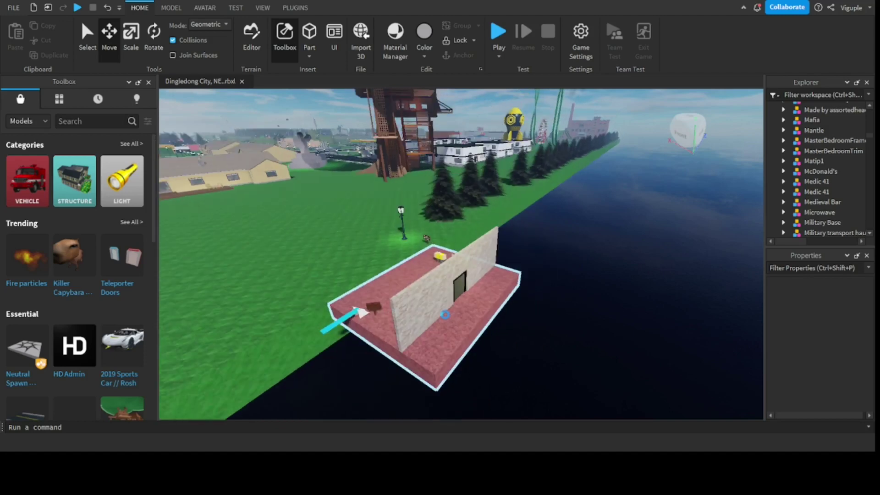
scroll(517, 287, "down", 4)
right_click_drag(509, 298, 533, 299)
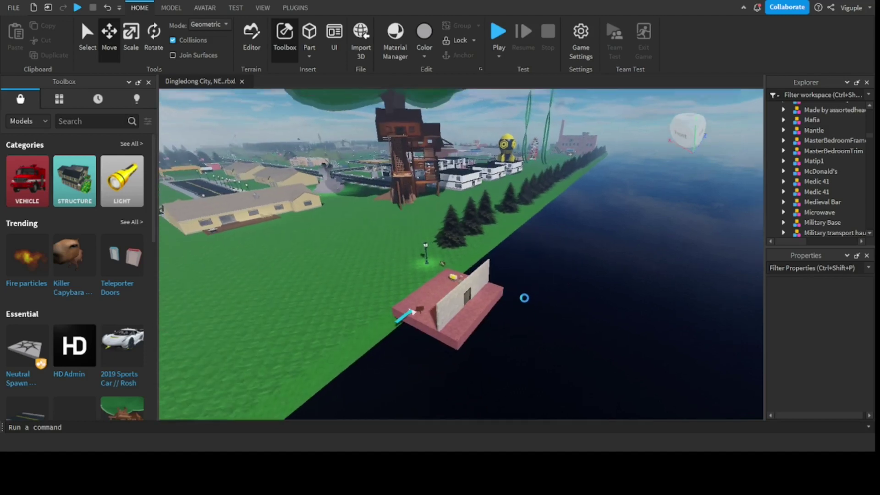
Step: Fly over the beige suburban houses and view the streets, statue and city centre beyond
scroll(503, 268, "up", 5)
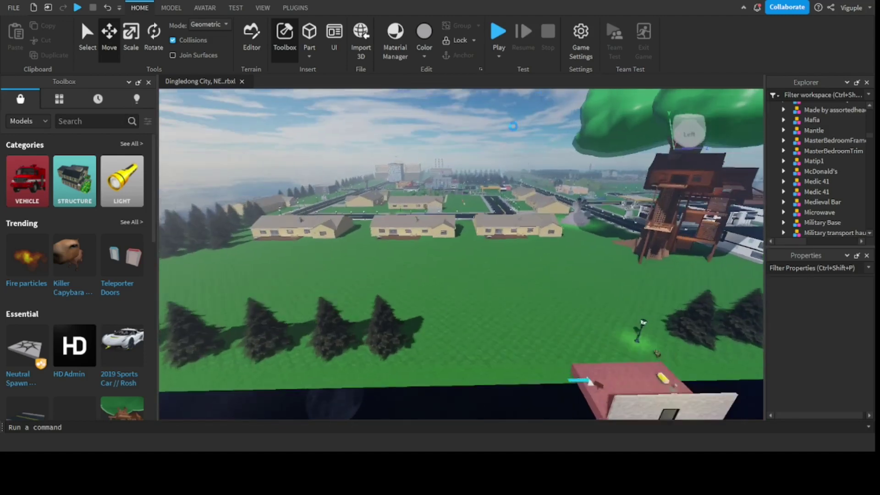
scroll(538, 142, "up", 4)
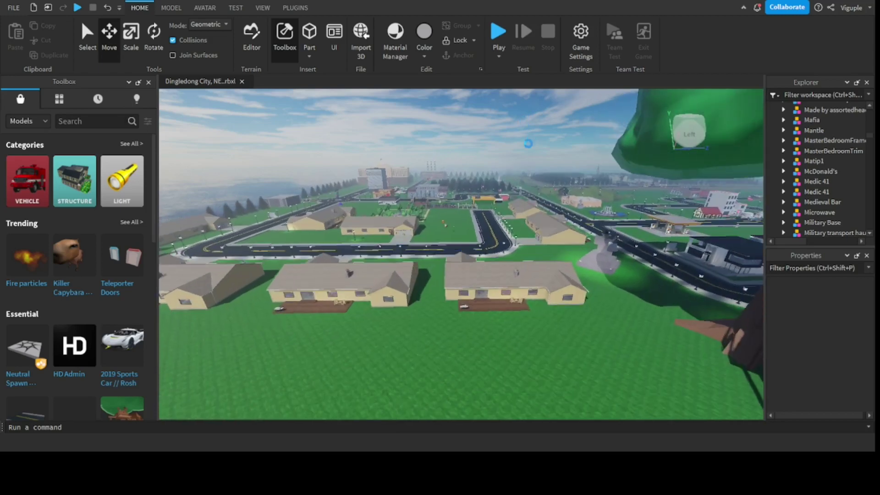
scroll(534, 156, "up", 4)
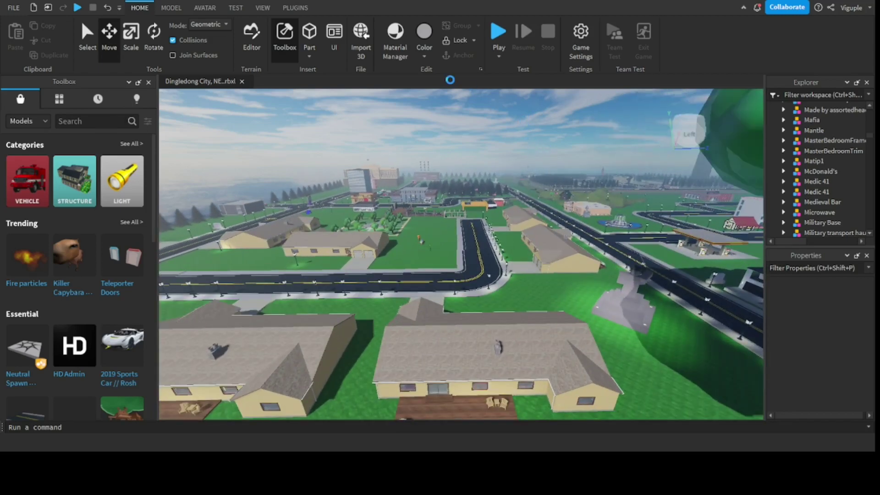
scroll(488, 124, "up", 2)
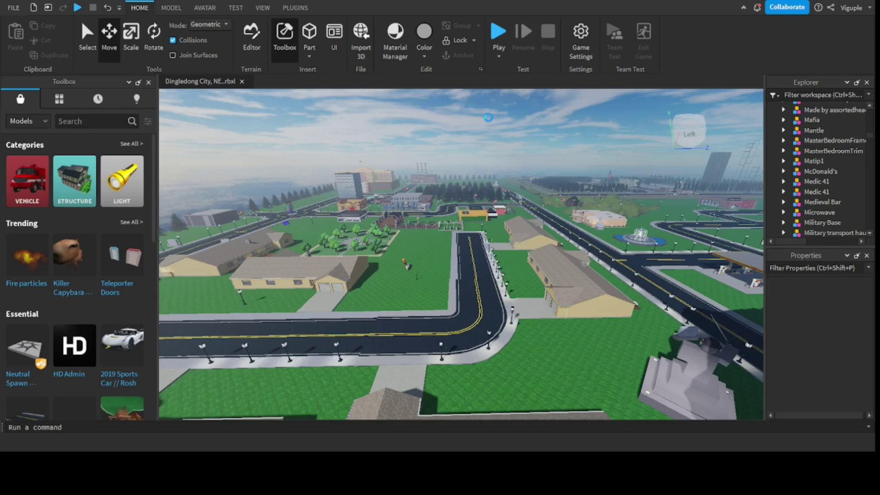
right_click_drag(466, 132, 466, 132)
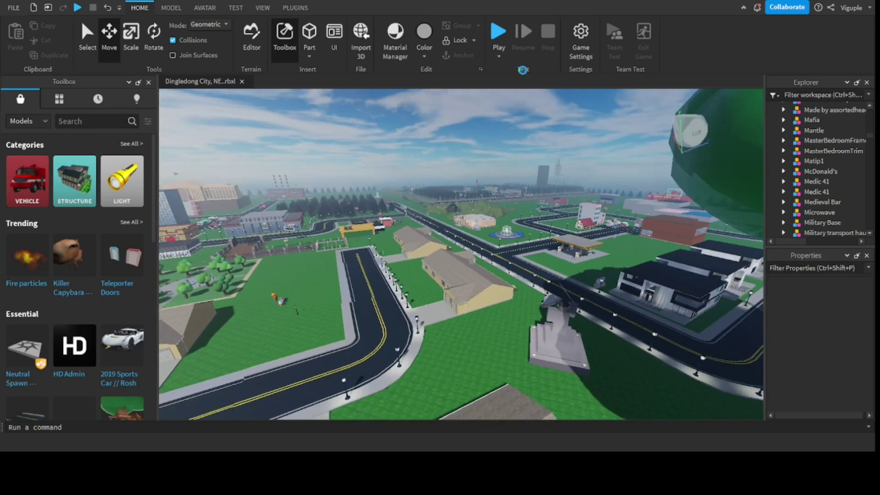